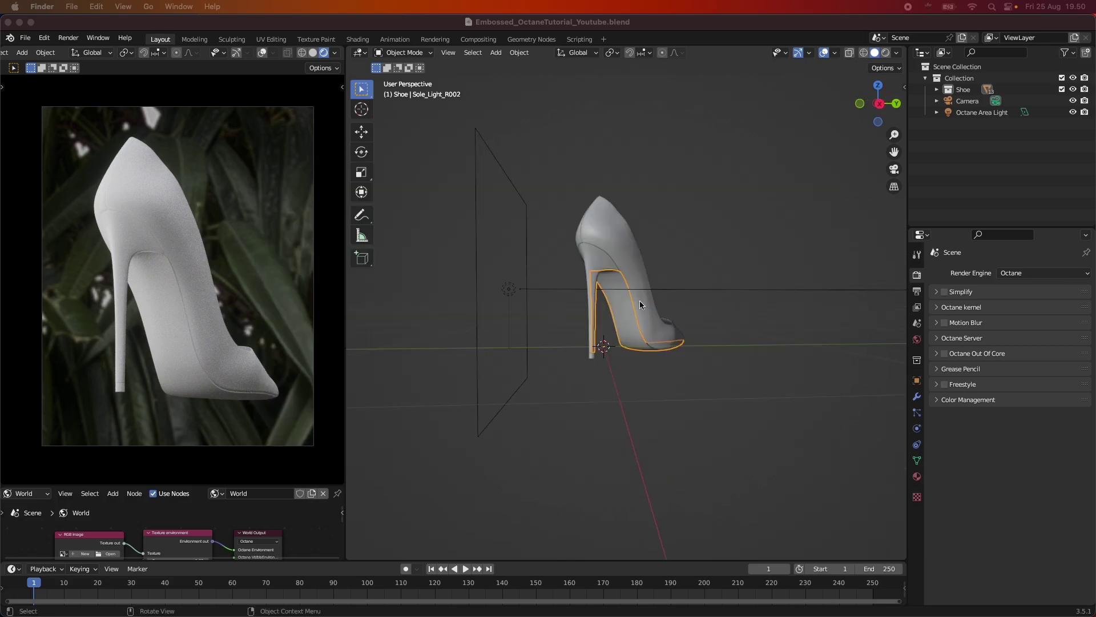
Examine the high-heel shoe, its area light and the camera setup from several angles.
middle_click_drag(601, 314, 623, 309)
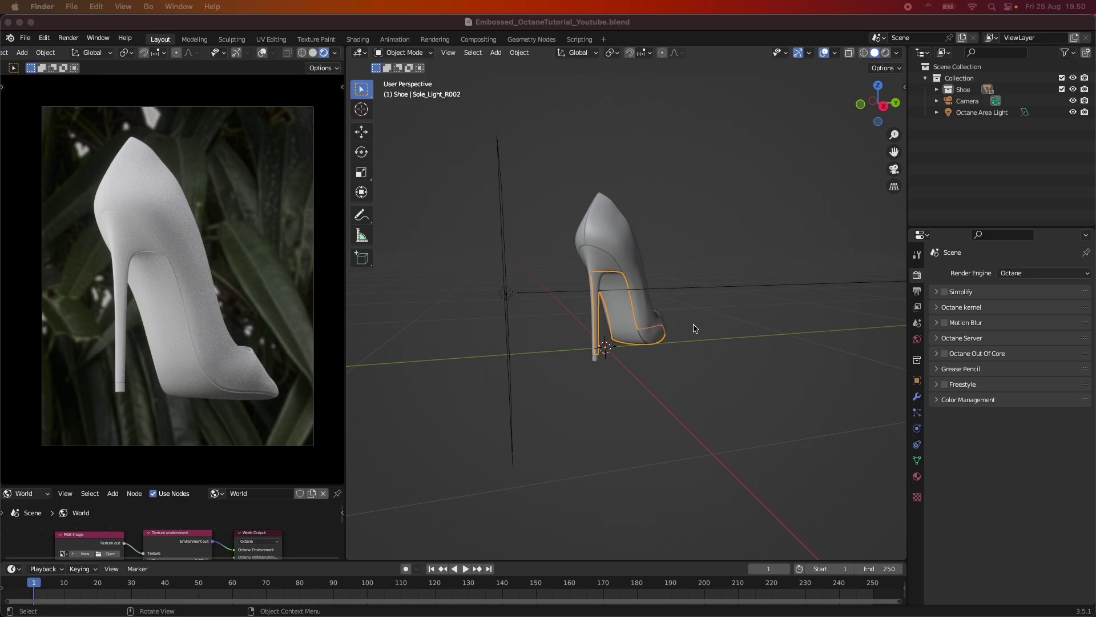
scroll(692, 325, "up", 3)
middle_click_drag(702, 337, 651, 314)
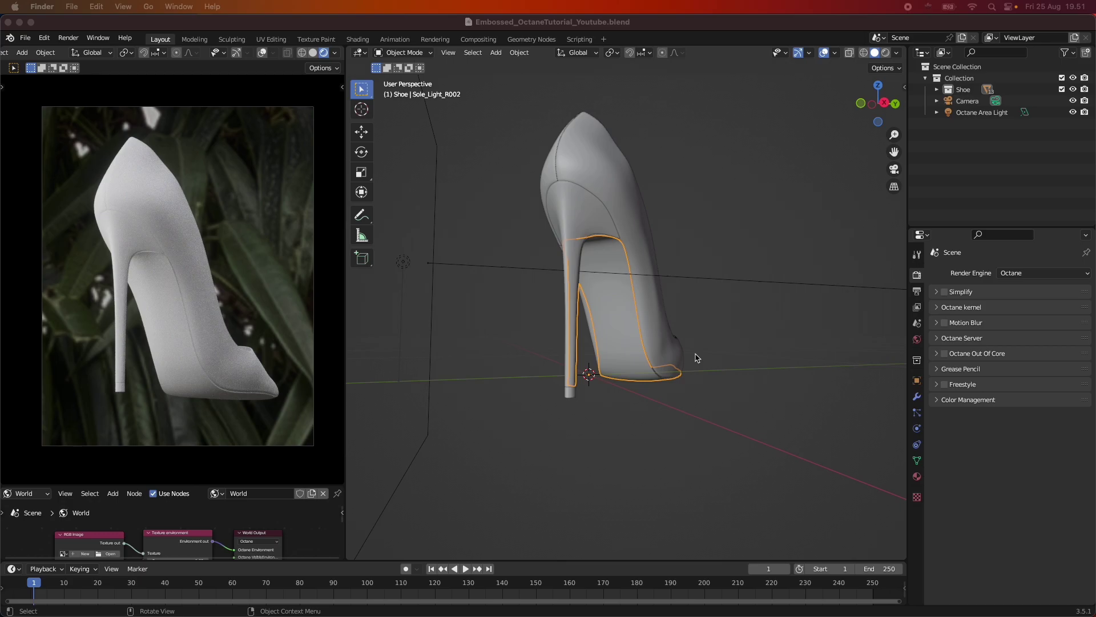
middle_click_drag(718, 320, 697, 379)
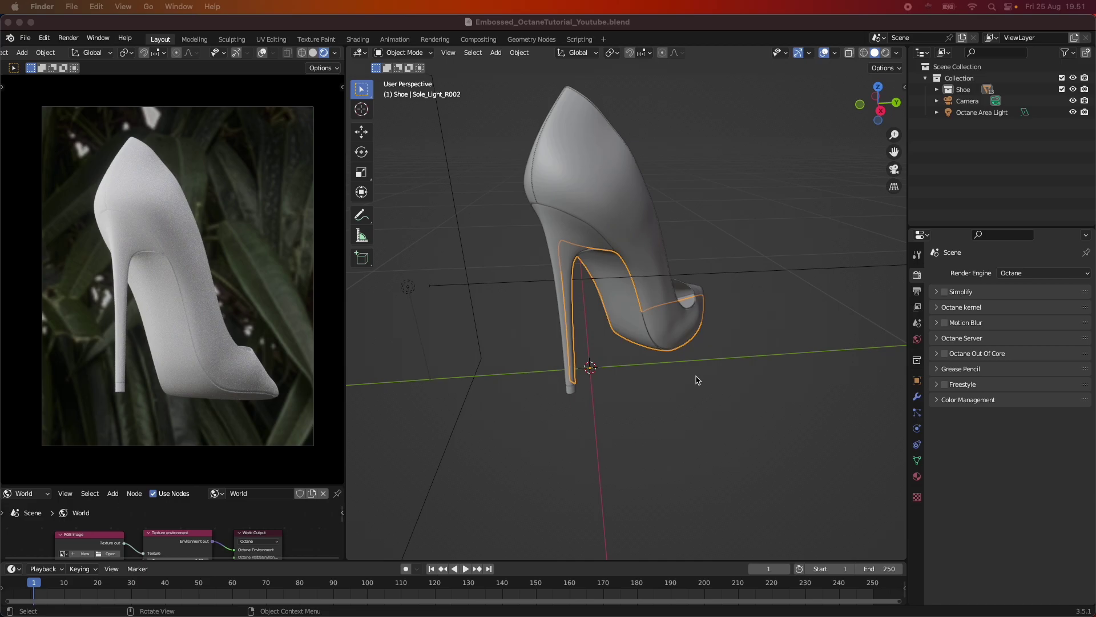
scroll(696, 380, "down", 5)
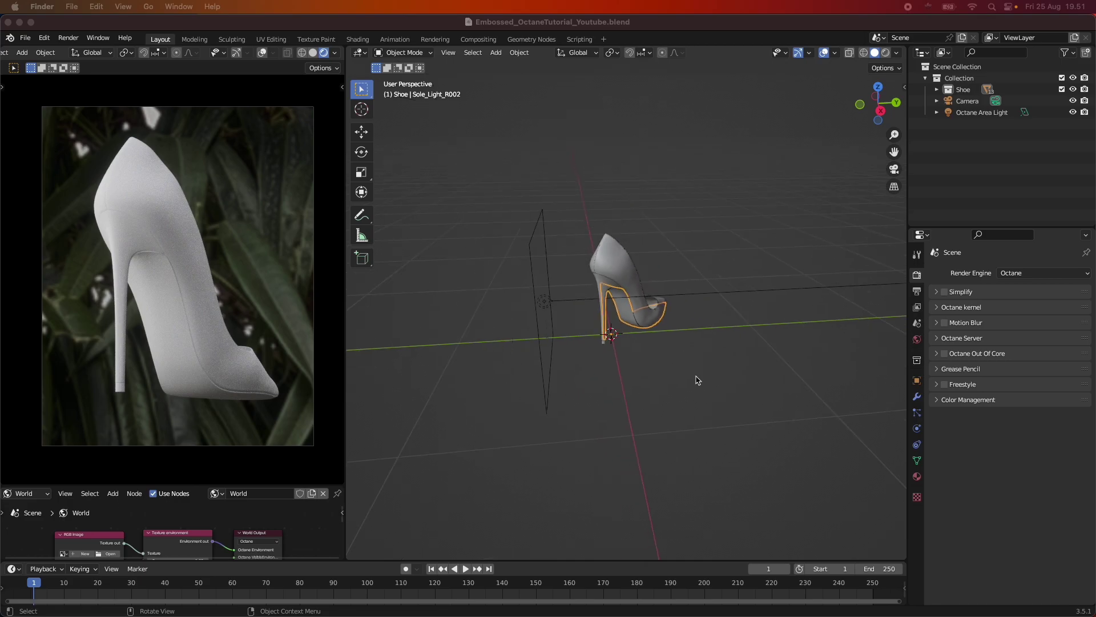
middle_click_drag(732, 420, 729, 410)
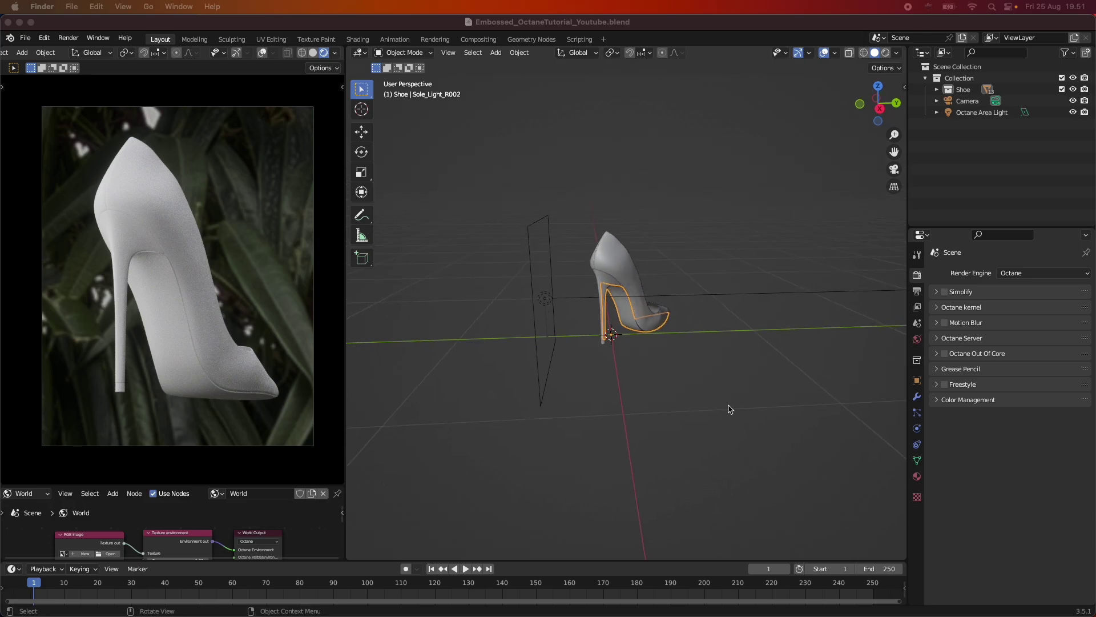
middle_click_drag(754, 375, 778, 372)
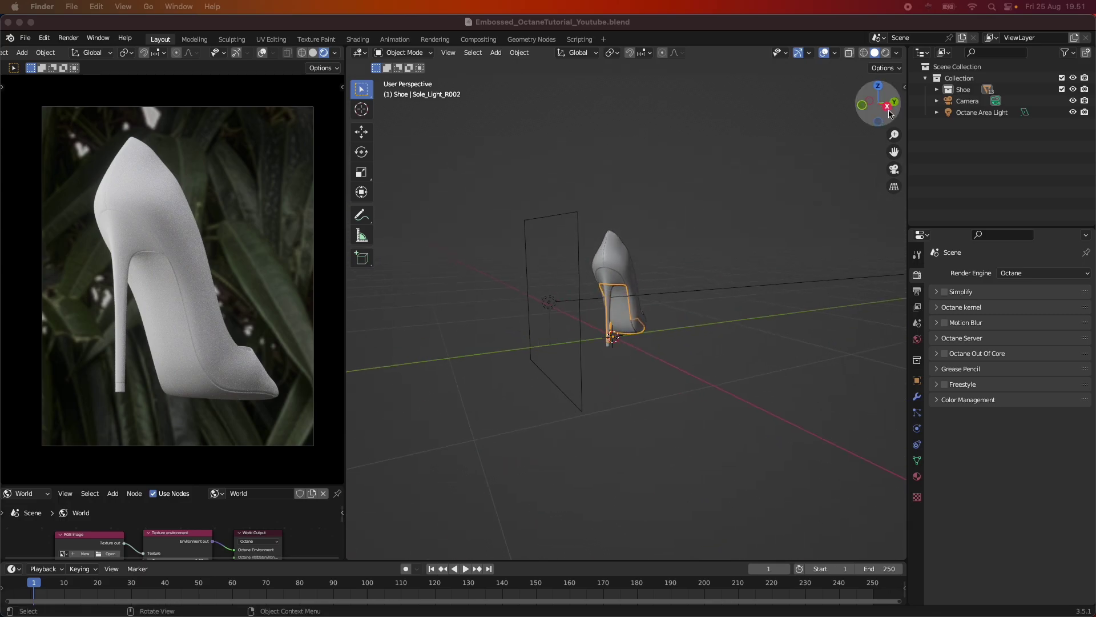
middle_click_drag(736, 341, 685, 370)
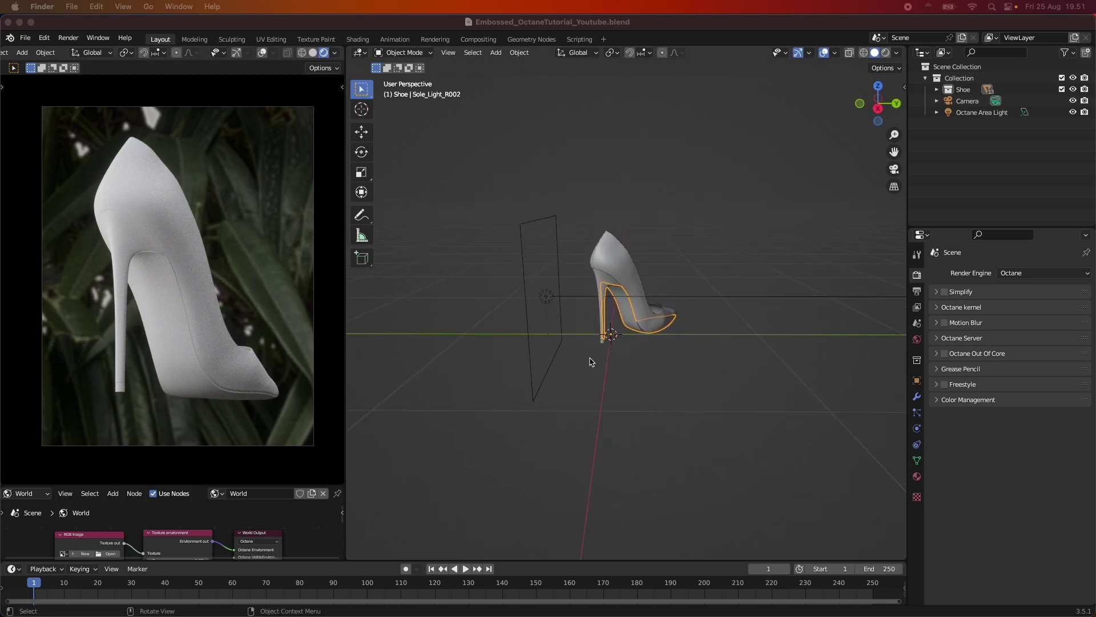
middle_click_drag(705, 349, 544, 324)
middle_click_drag(674, 375, 467, 357)
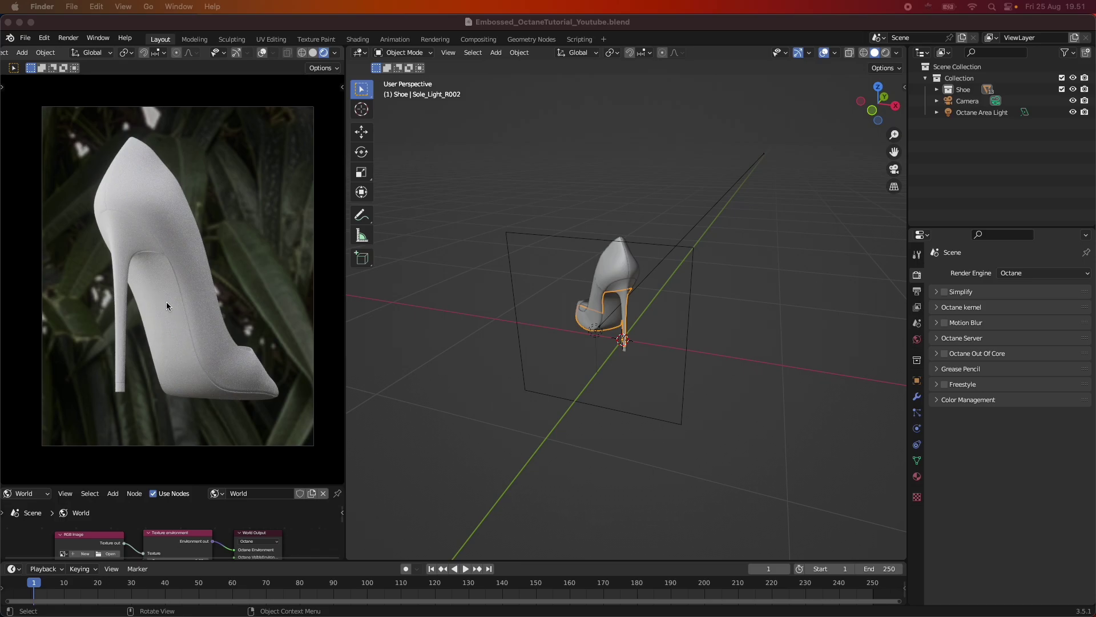
middle_click_drag(742, 315, 620, 293)
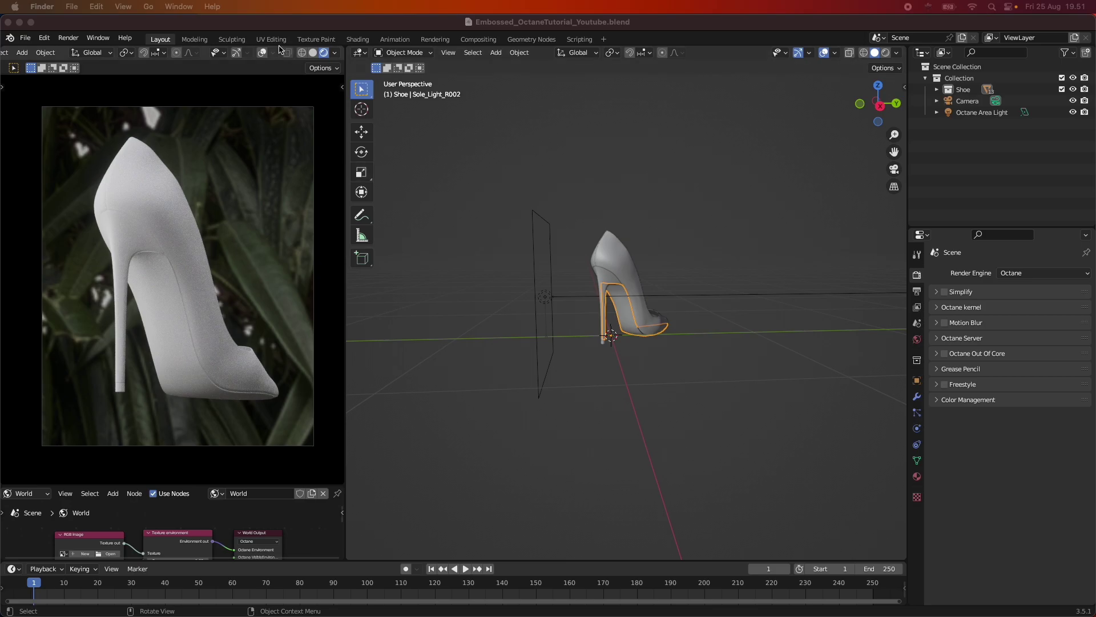
Switch to the UV Editing workspace and bring the underside of the shoe's sole into close view.
left_click(258, 40)
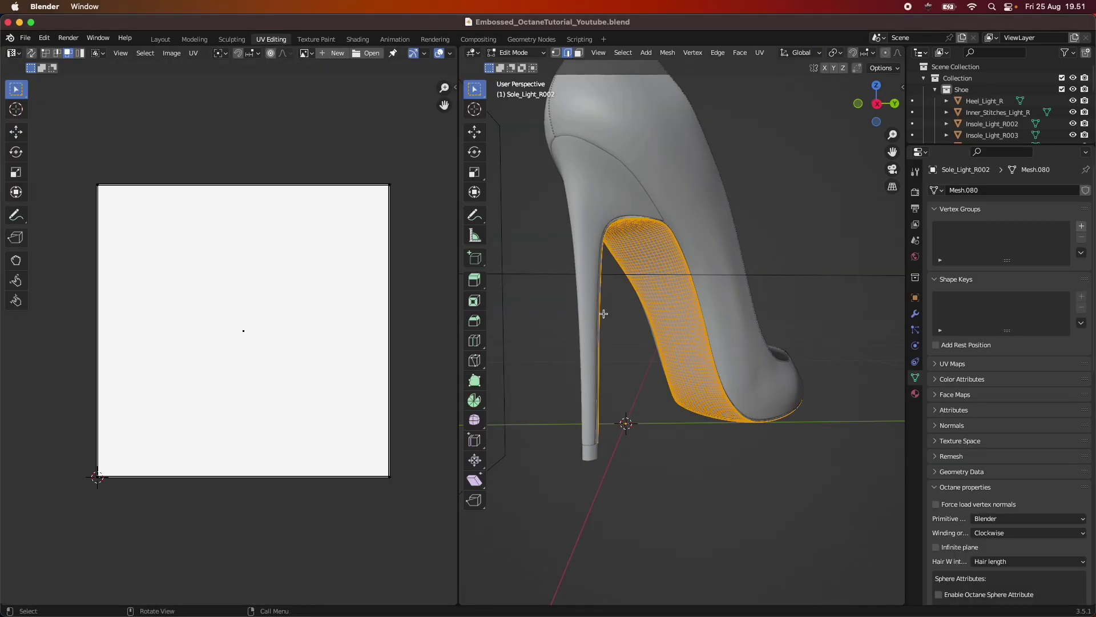
middle_click_drag(764, 270, 678, 372)
scroll(678, 371, "up", 3)
middle_click_drag(558, 506, 771, 321)
middle_click_drag(712, 376, 657, 277)
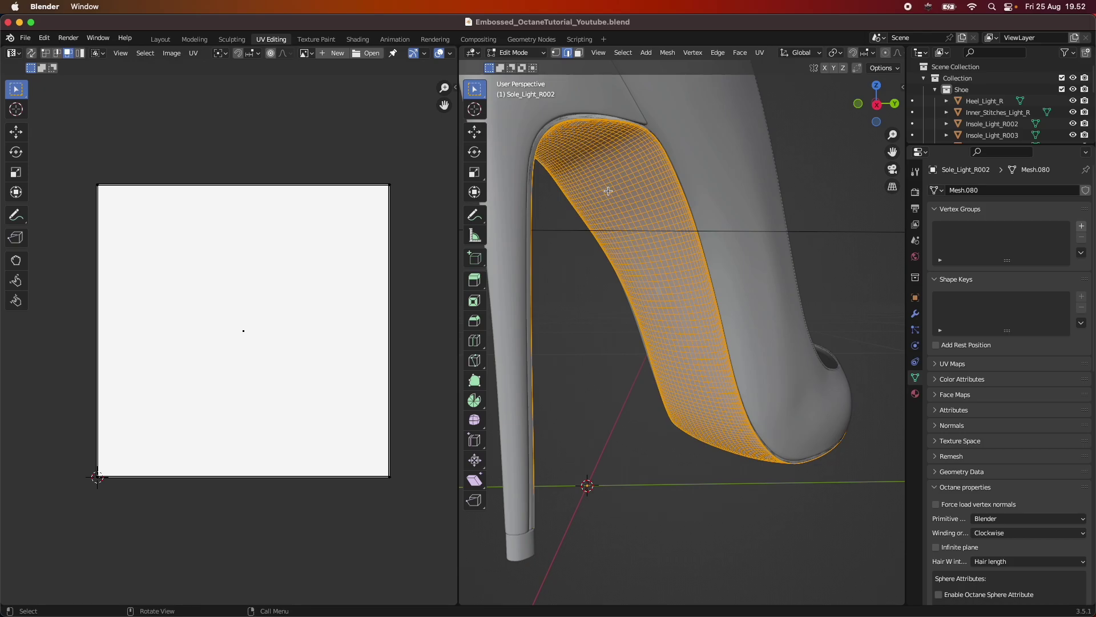
Mark seams on two edge loops across the sole, one near the top of the arch and one midway down the shank.
key("alt+a")
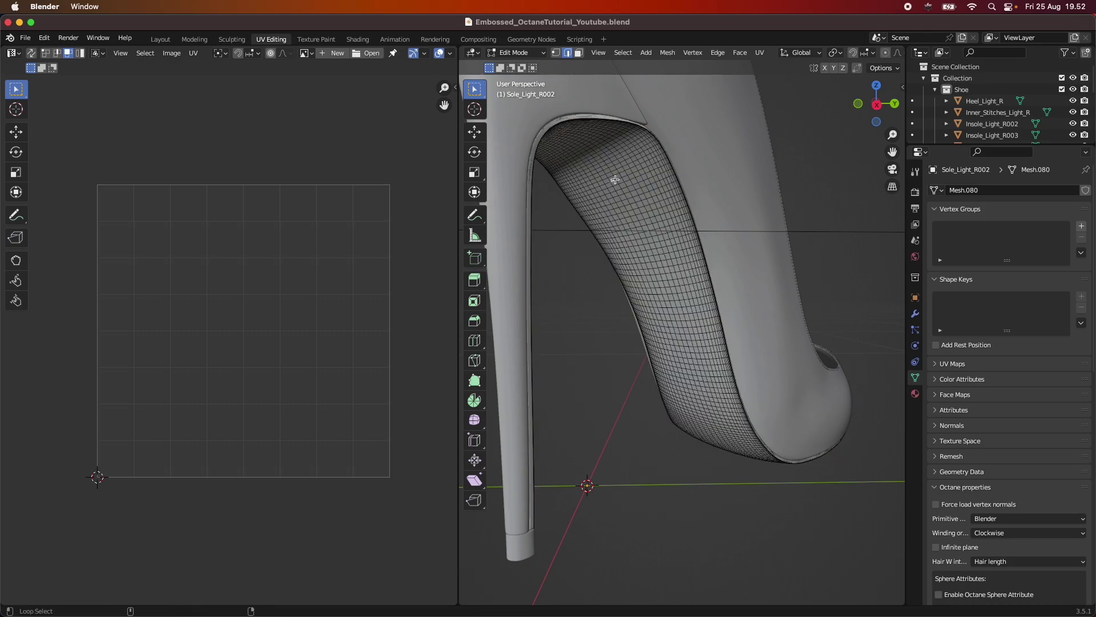
left_click(613, 181, "alt")
key("u")
left_click(567, 187)
key("alt+a")
left_click(664, 307, "alt")
key("u")
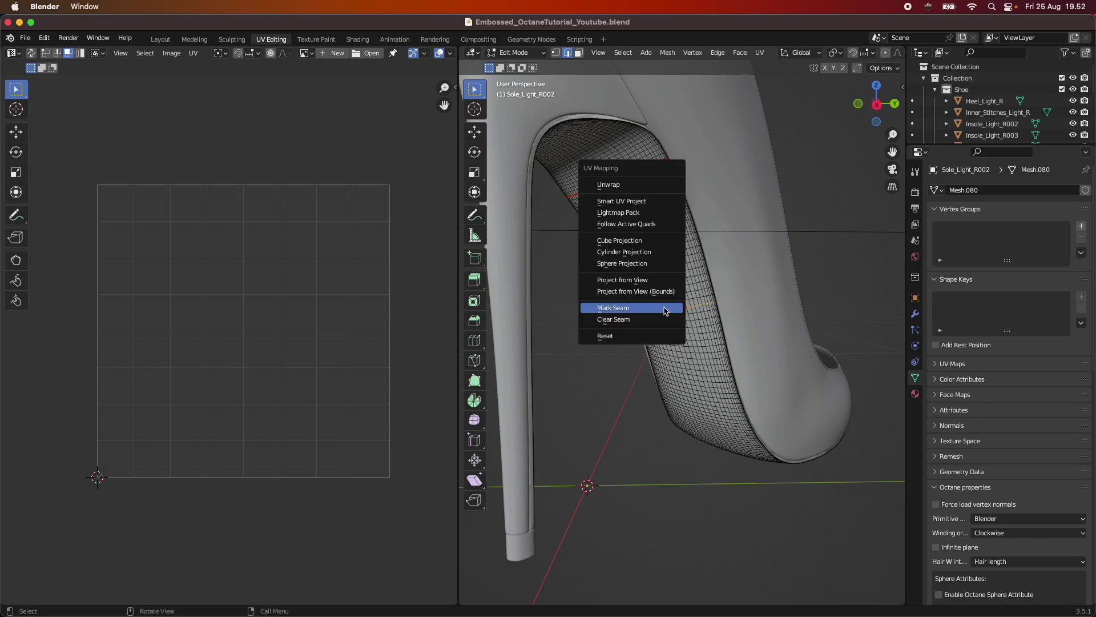
left_click(630, 311)
Unwrap the entire sole mesh using the two marked seams and inspect the resulting UV islands.
key("a")
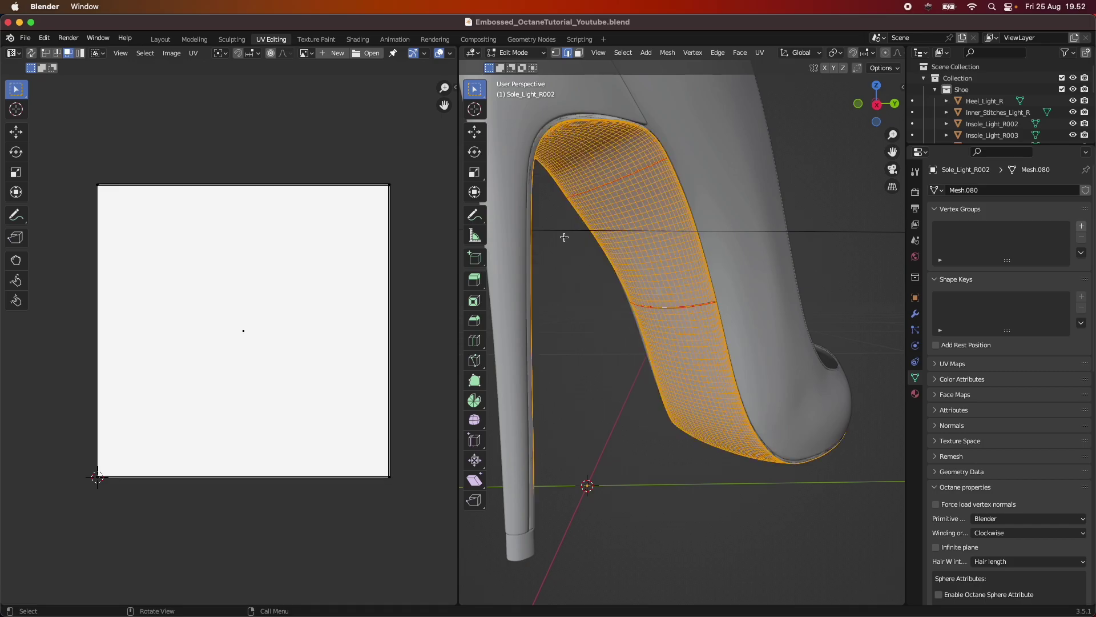
key("u")
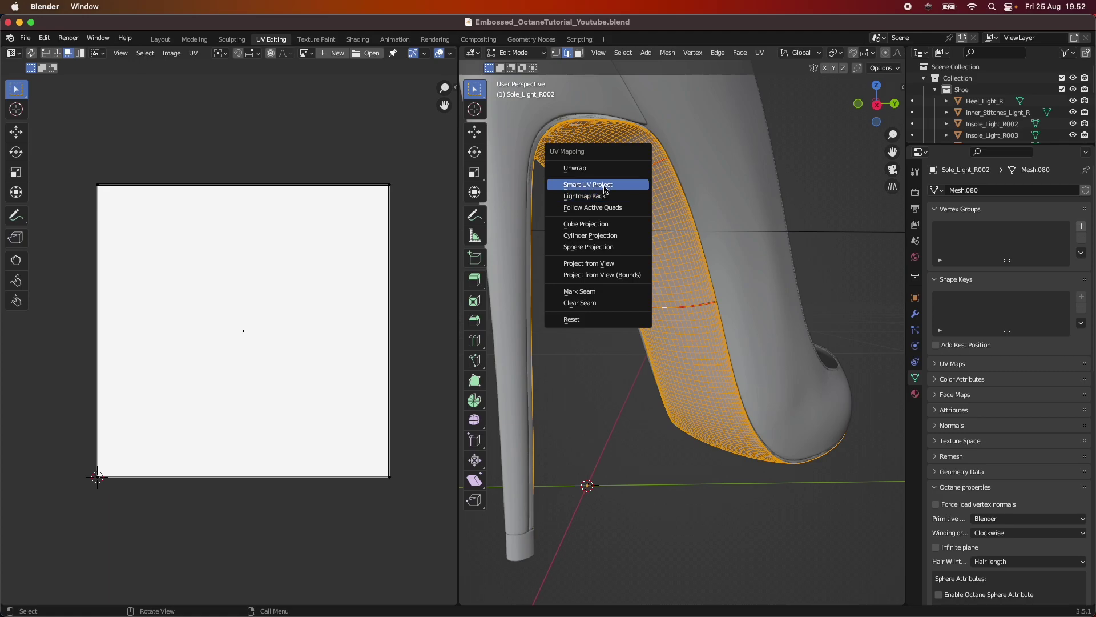
left_click(604, 169)
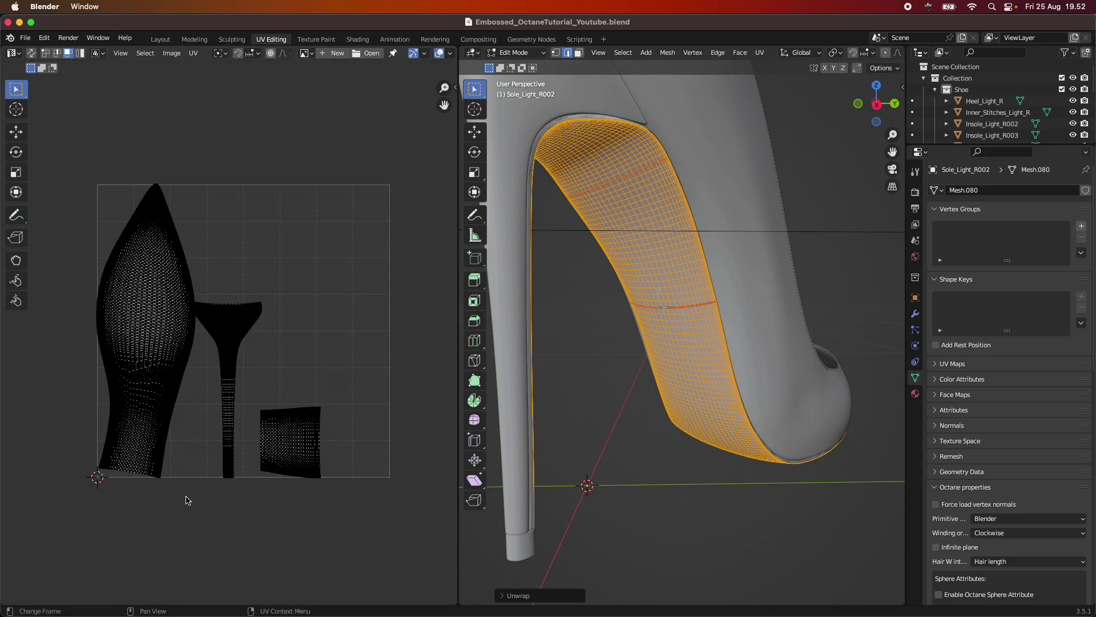
scroll(286, 460, "up", 3)
scroll(286, 460, "down", 3)
scroll(669, 331, "up", 2)
Reset the sole's UV mapping and clear all its seams, working from the right orthographic view.
key("u")
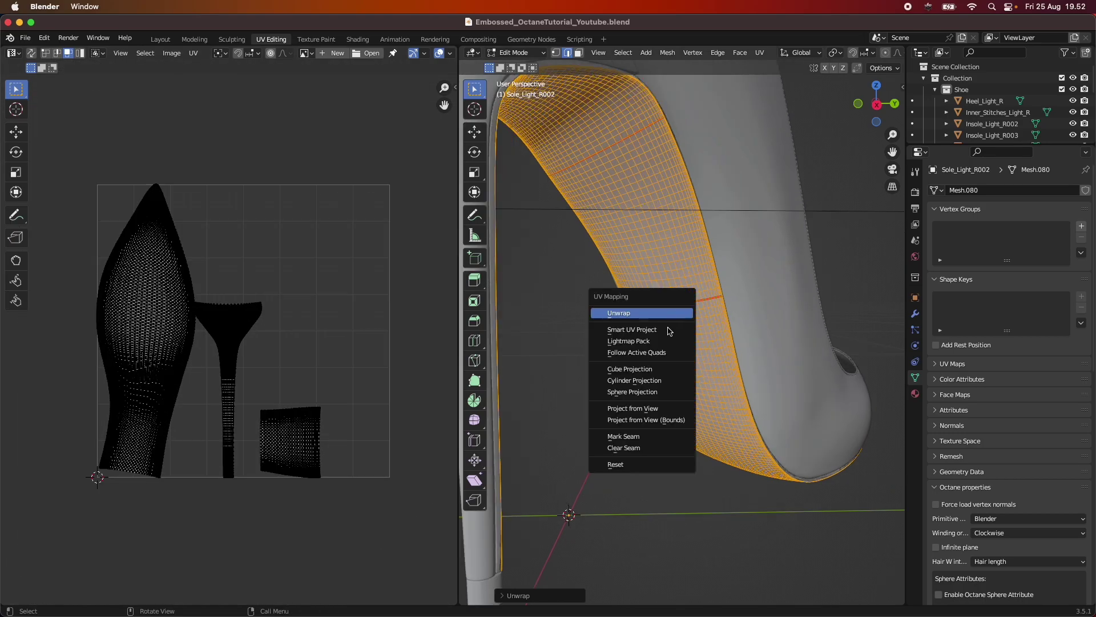
left_click(638, 464)
scroll(713, 343, "down", 3)
left_click(882, 107)
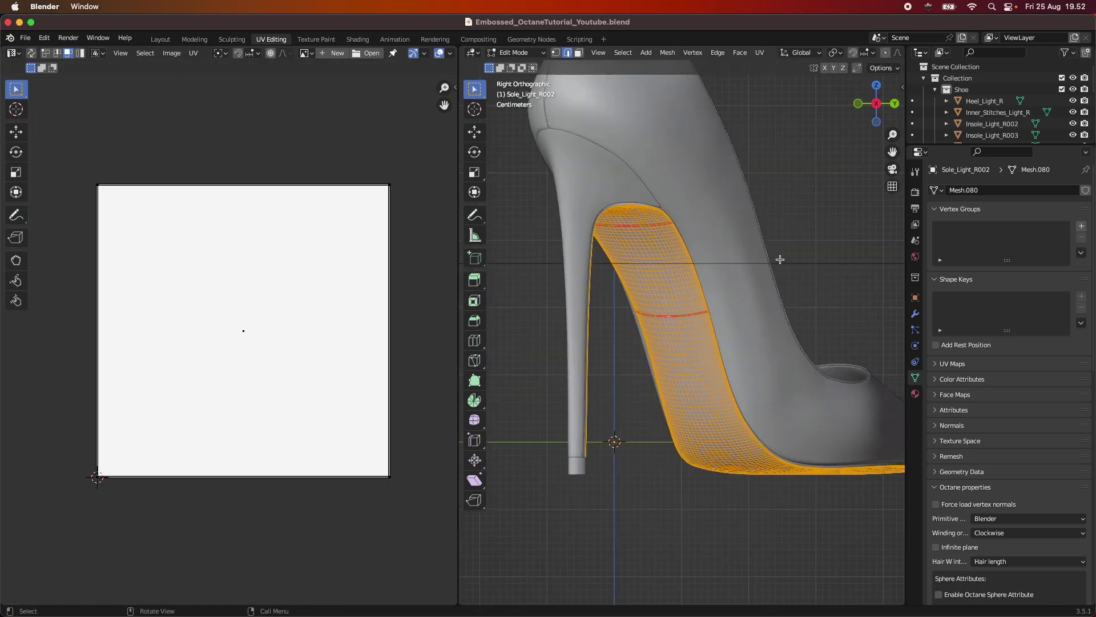
scroll(742, 286, "up", 3)
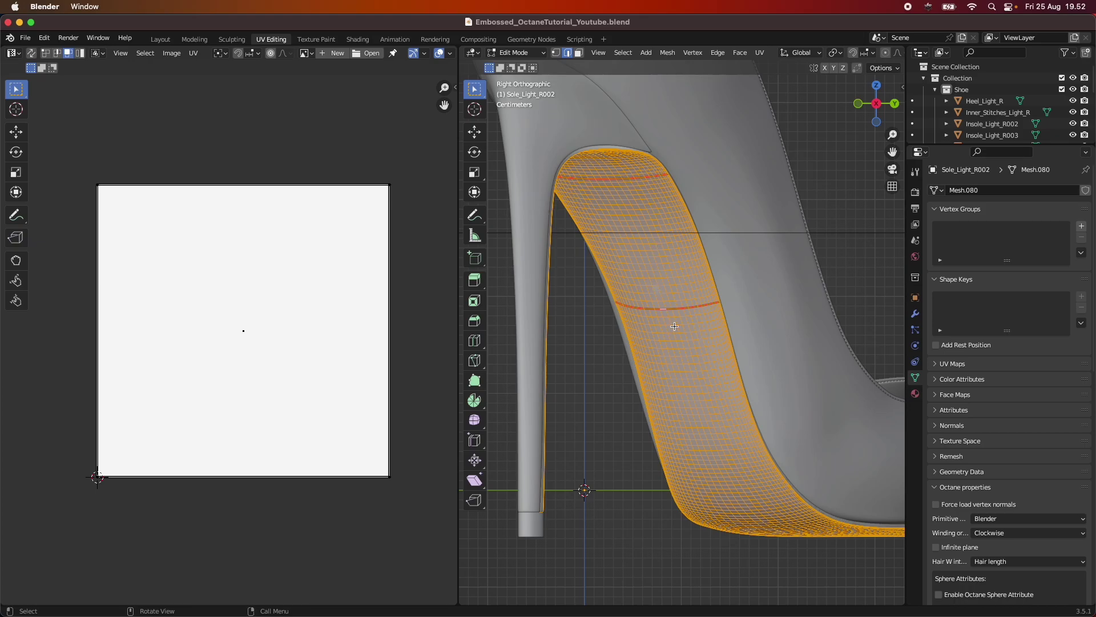
key("u")
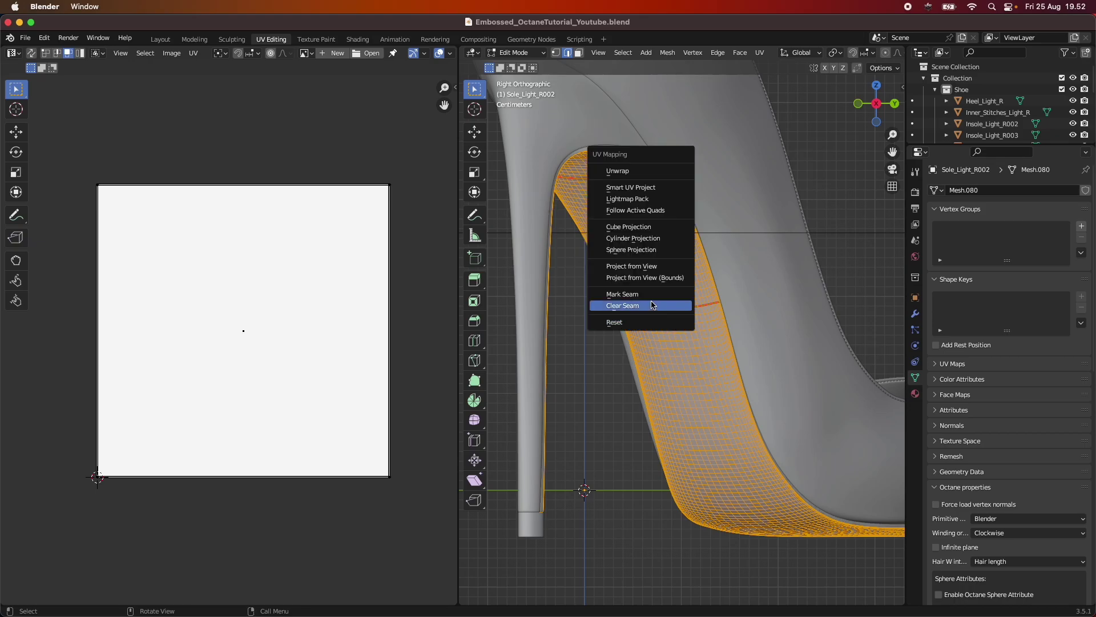
left_click(653, 306)
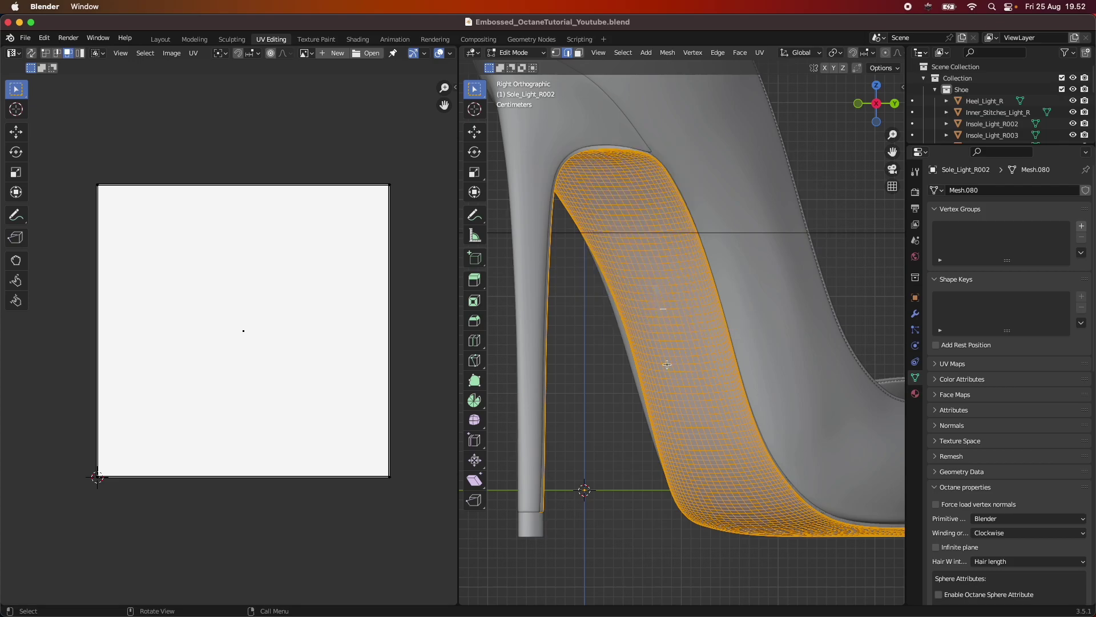
Mark seams on two edge loops across the sole, one just below the heel arch and one lower down the shank.
key("alt+a")
left_click(627, 209, "alt")
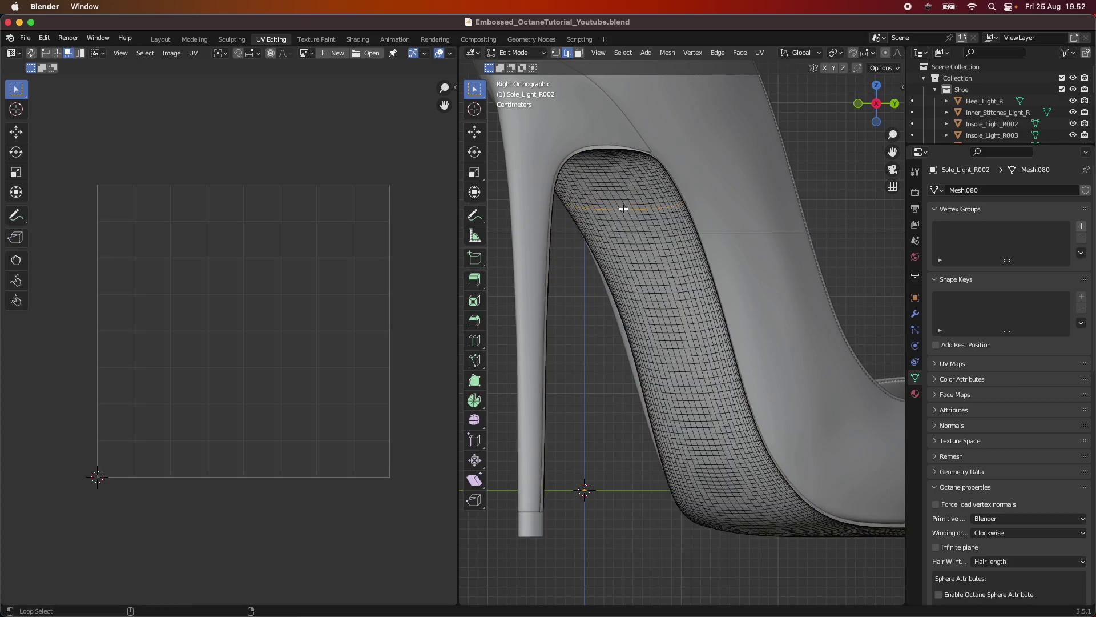
left_click(675, 363, "alt+shift")
key("u")
left_click(670, 353)
Select the entire sole mesh and unwrap it into separate islands along the marked seams.
key("a")
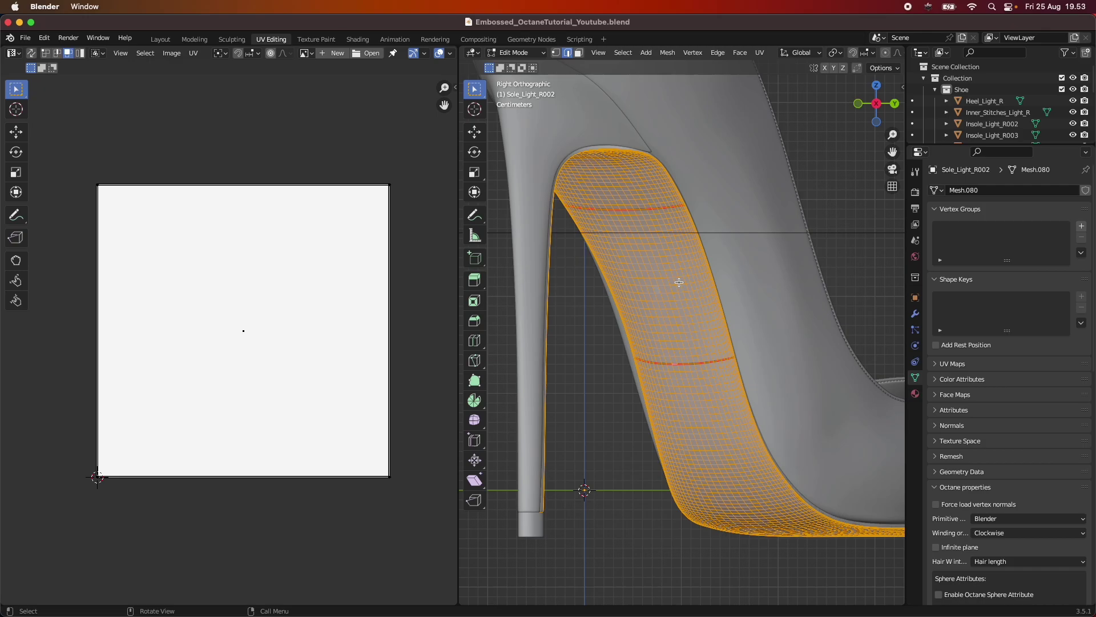
key("u")
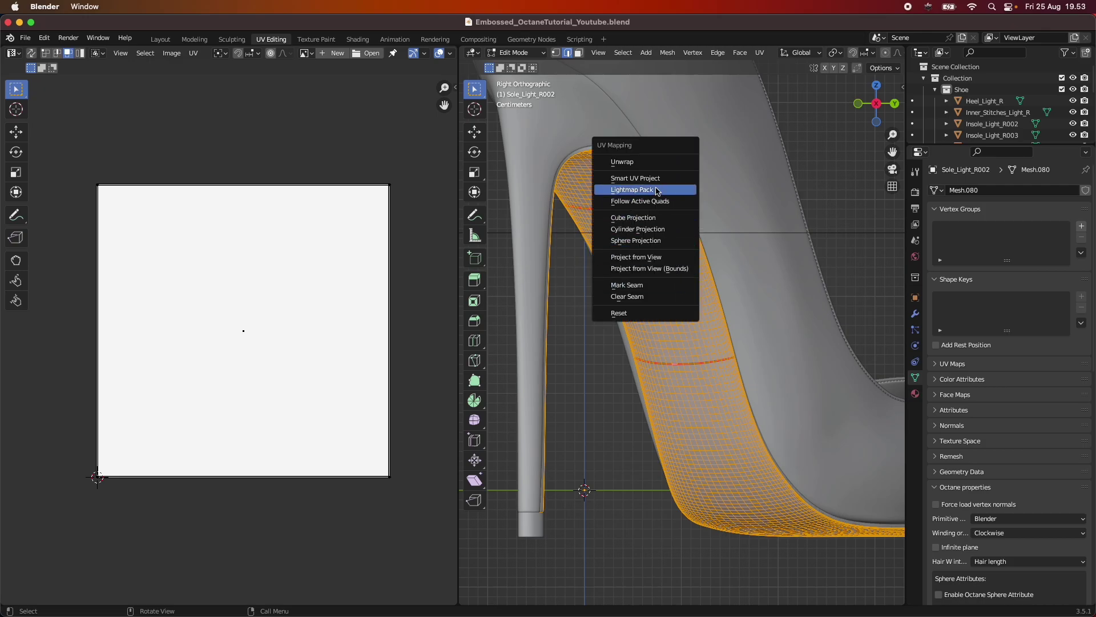
left_click(653, 162)
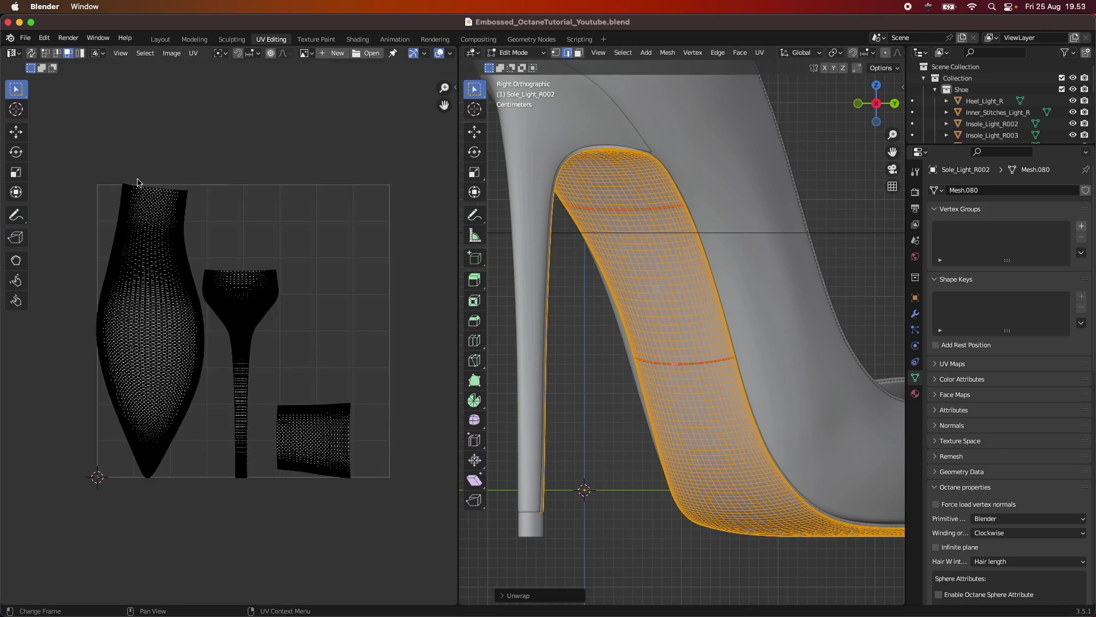
scroll(318, 345, "up", 1)
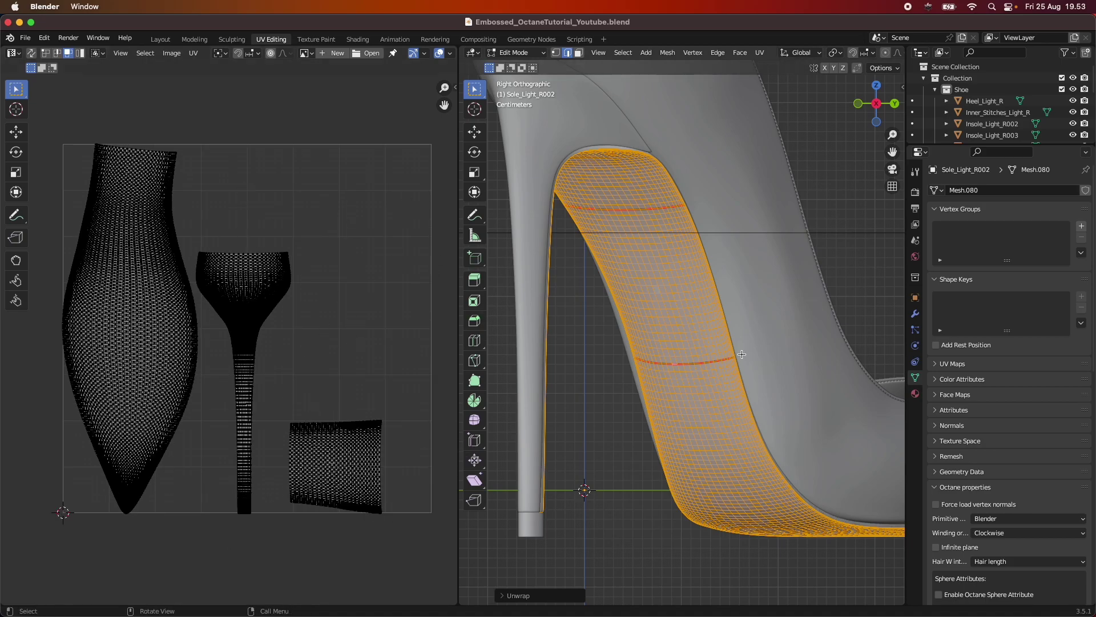
scroll(702, 385, "down", 2)
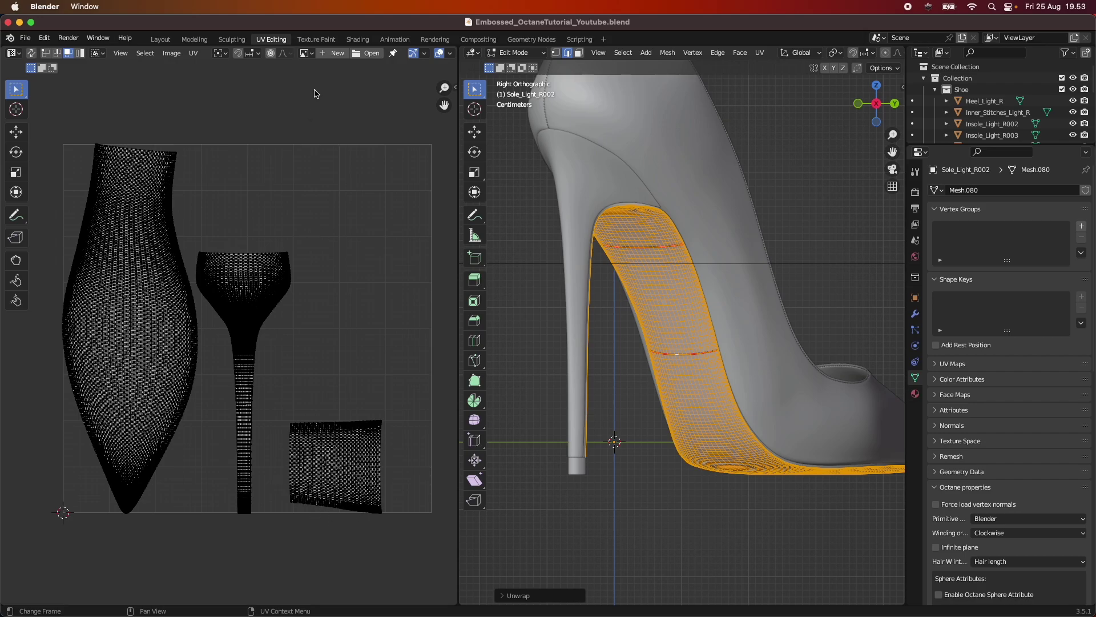
Flatten the upper edge of a face in the middle of the shank UV island by scaling its two vertices to 0 along Y.
scroll(379, 443, "up", 6)
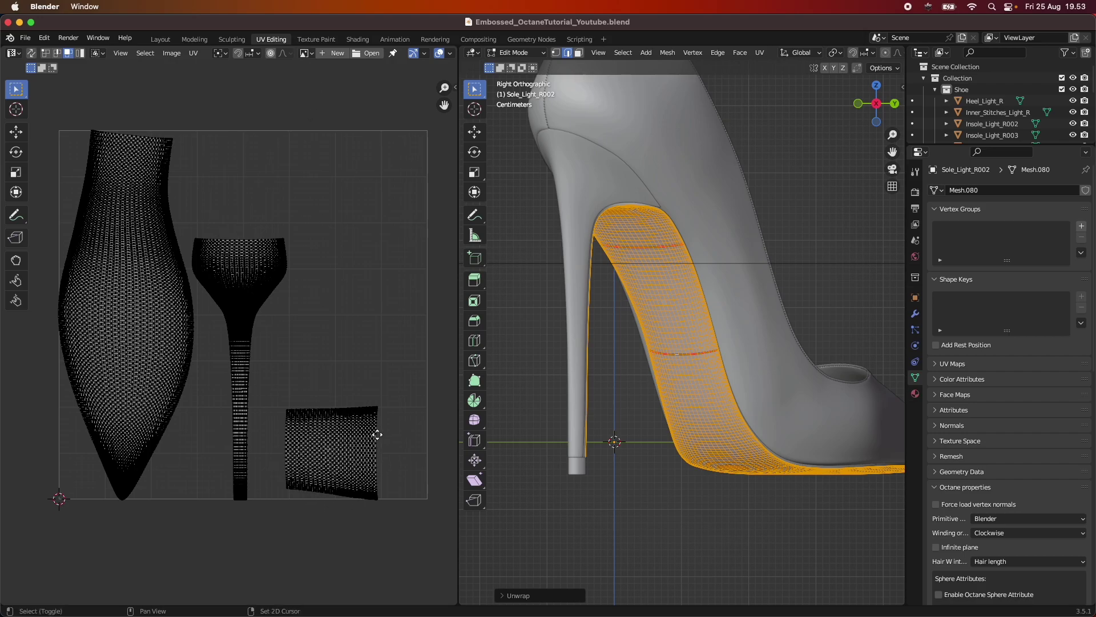
middle_click_drag(378, 385, 177, 326)
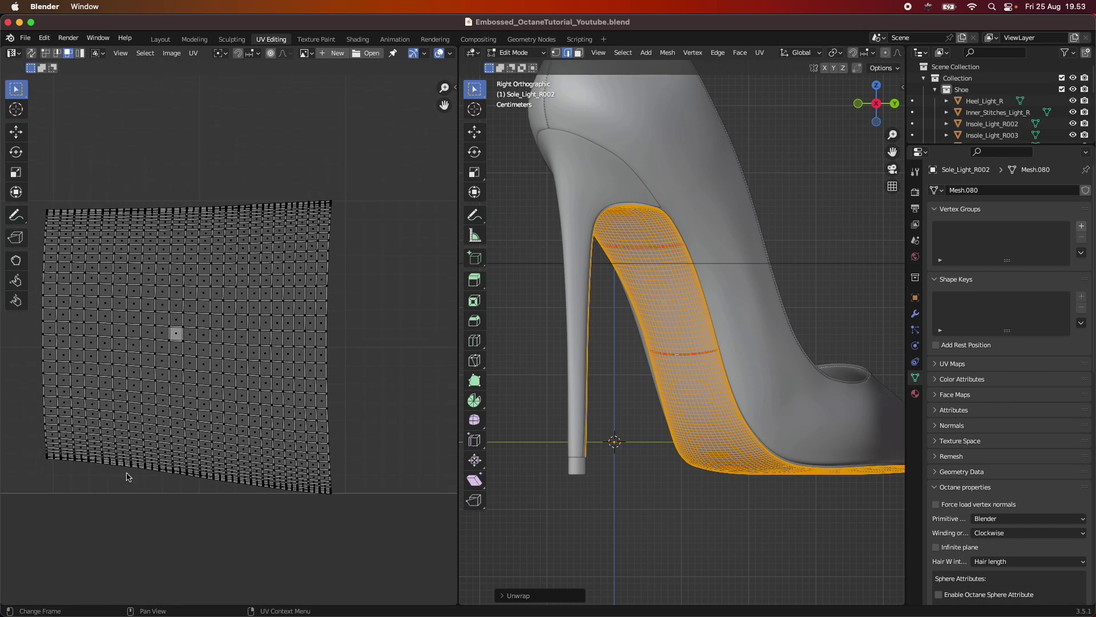
scroll(245, 326, "down", 2)
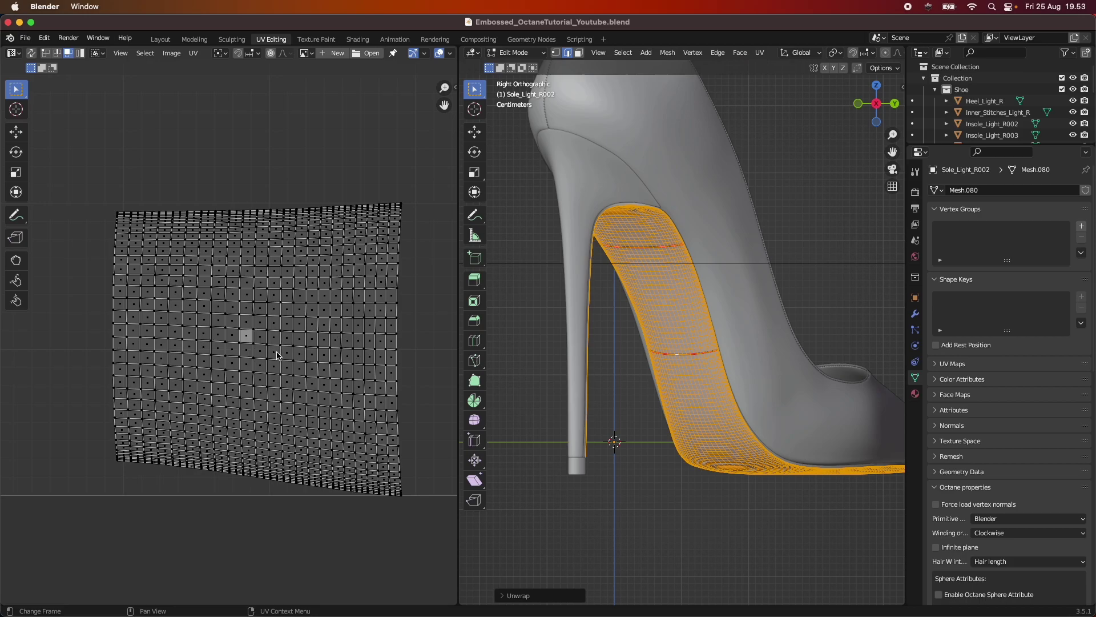
scroll(289, 344, "down", 1)
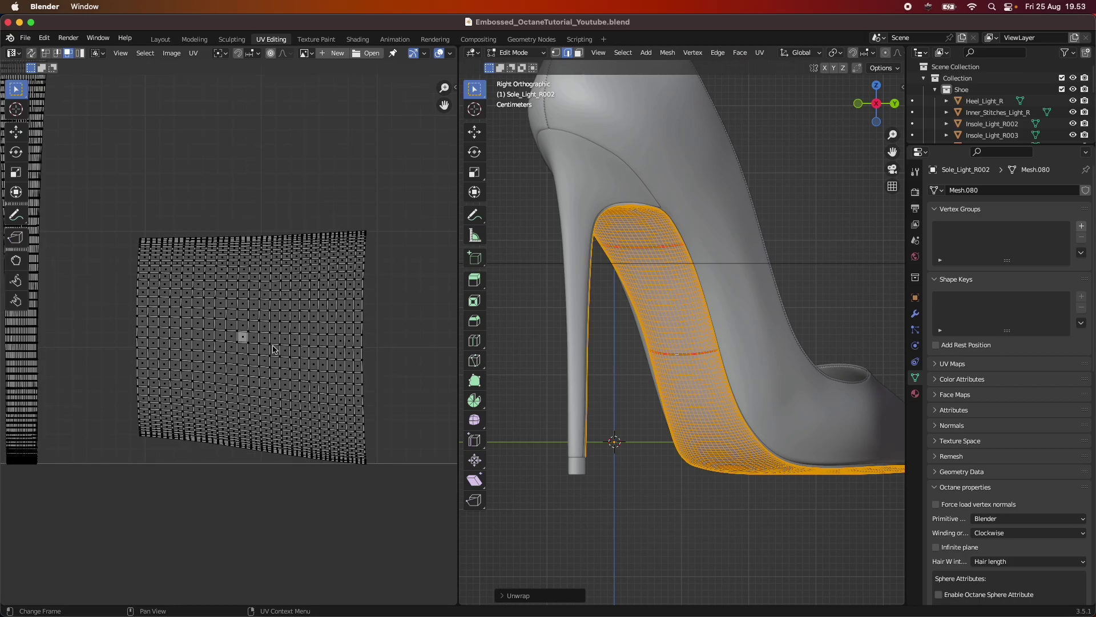
scroll(279, 349, "up", 4)
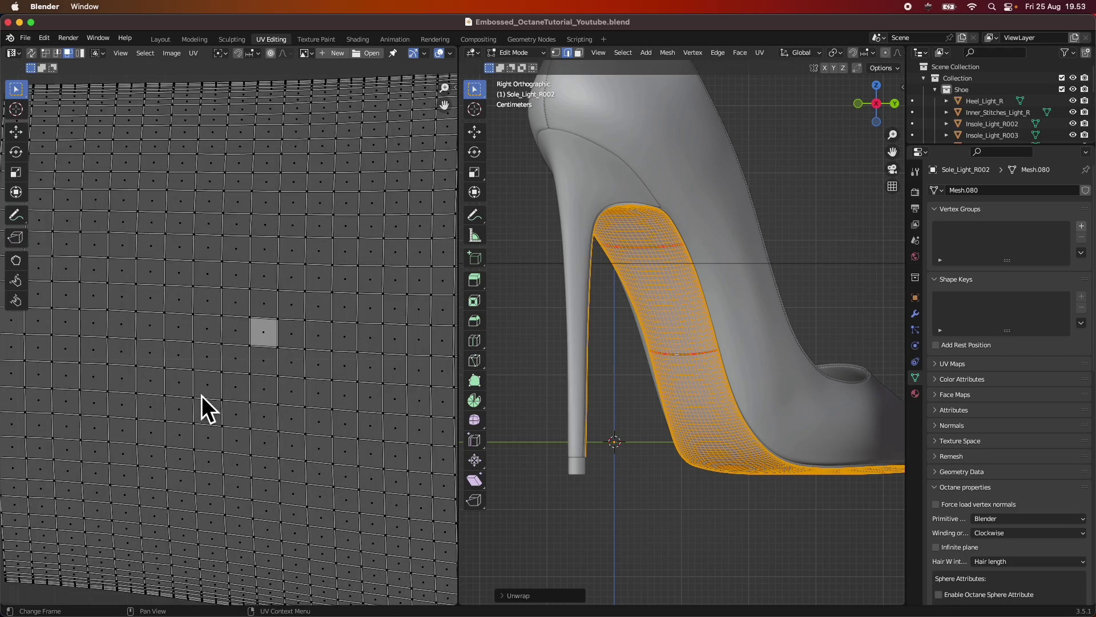
scroll(294, 340, "up", 10)
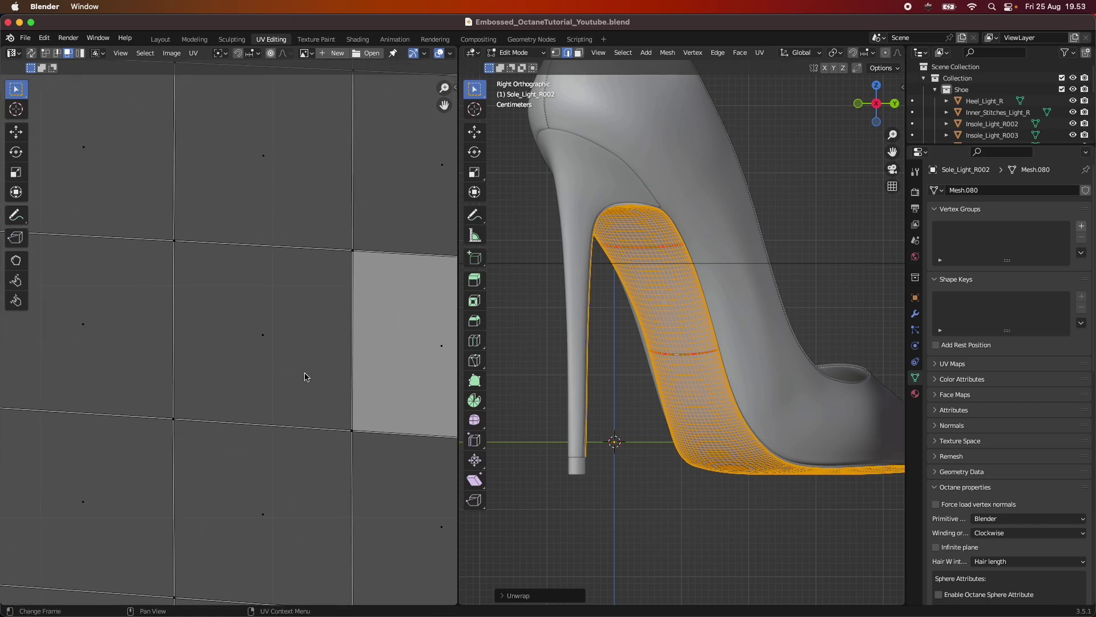
scroll(307, 377, "up", 1)
left_click(45, 54)
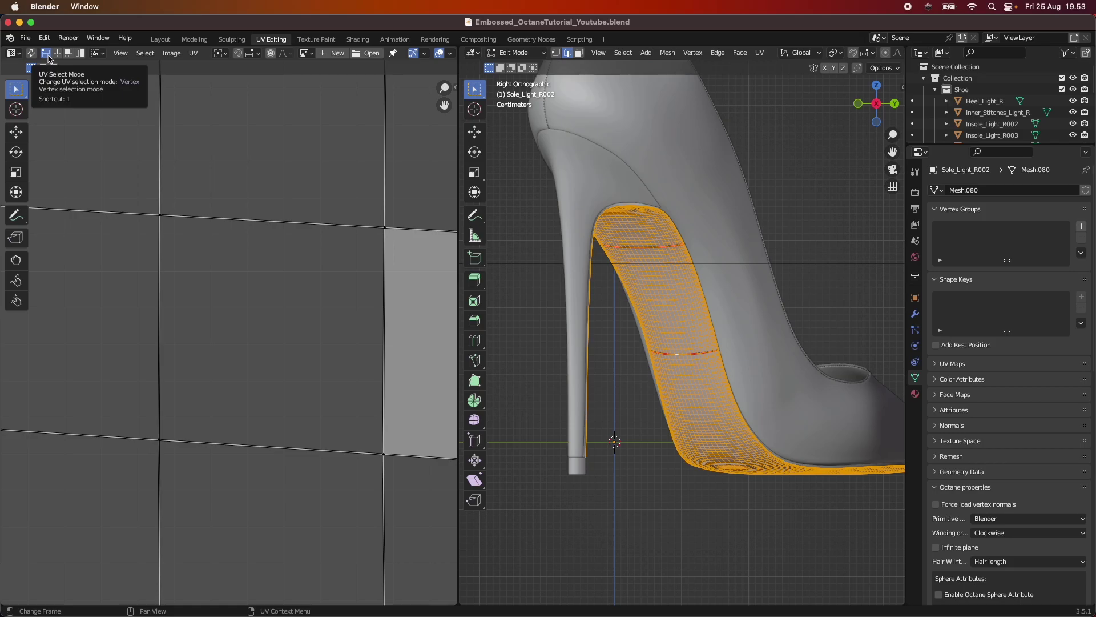
left_click_drag(128, 191, 413, 262)
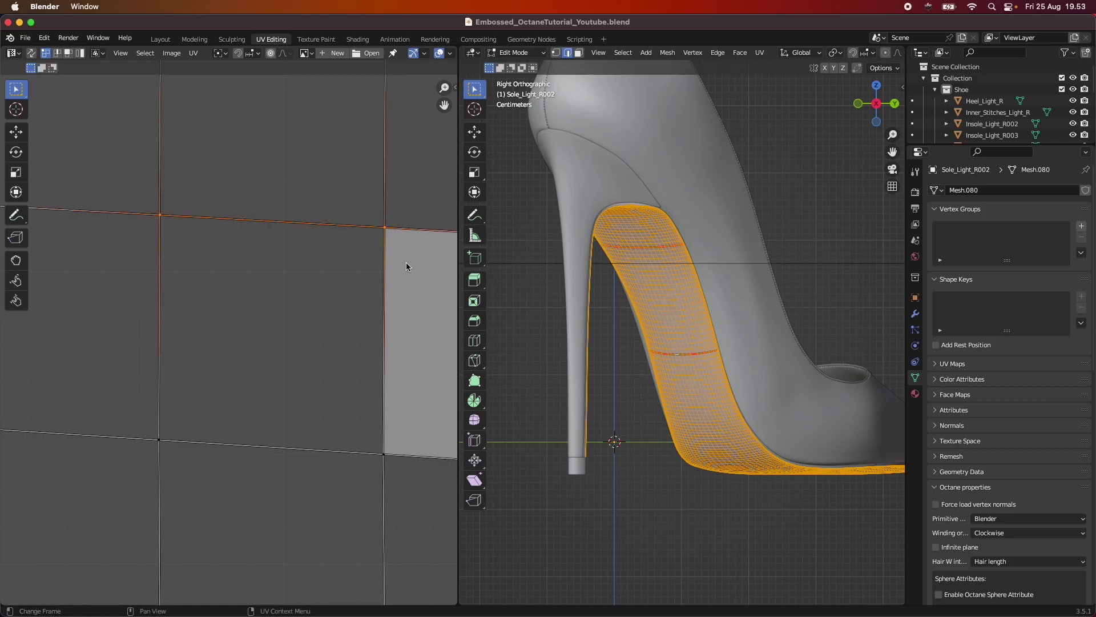
key("s")
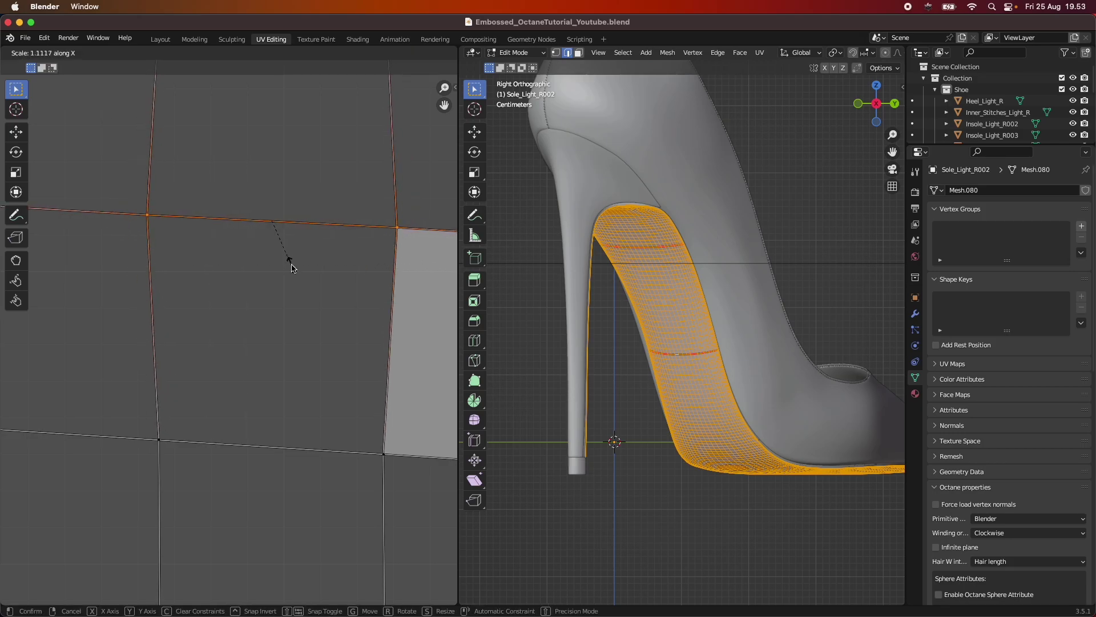
key("y")
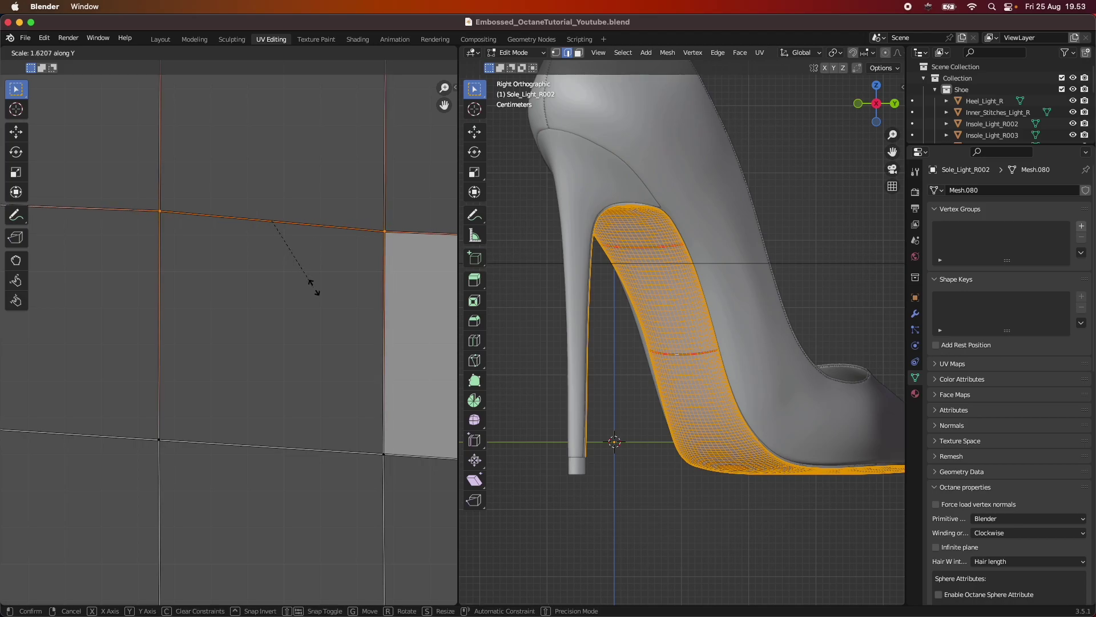
type("0")
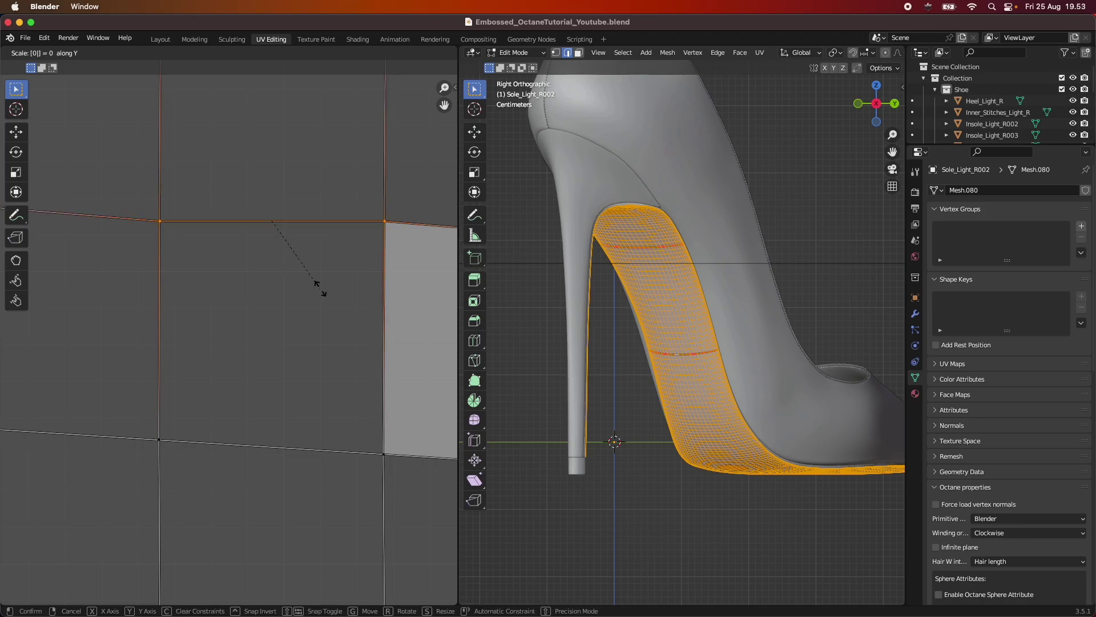
key("Return")
Flatten the lower edge of the same UV face by scaling its two vertices to 0 along Y.
left_click_drag(135, 405, 399, 491)
key("s")
key("y")
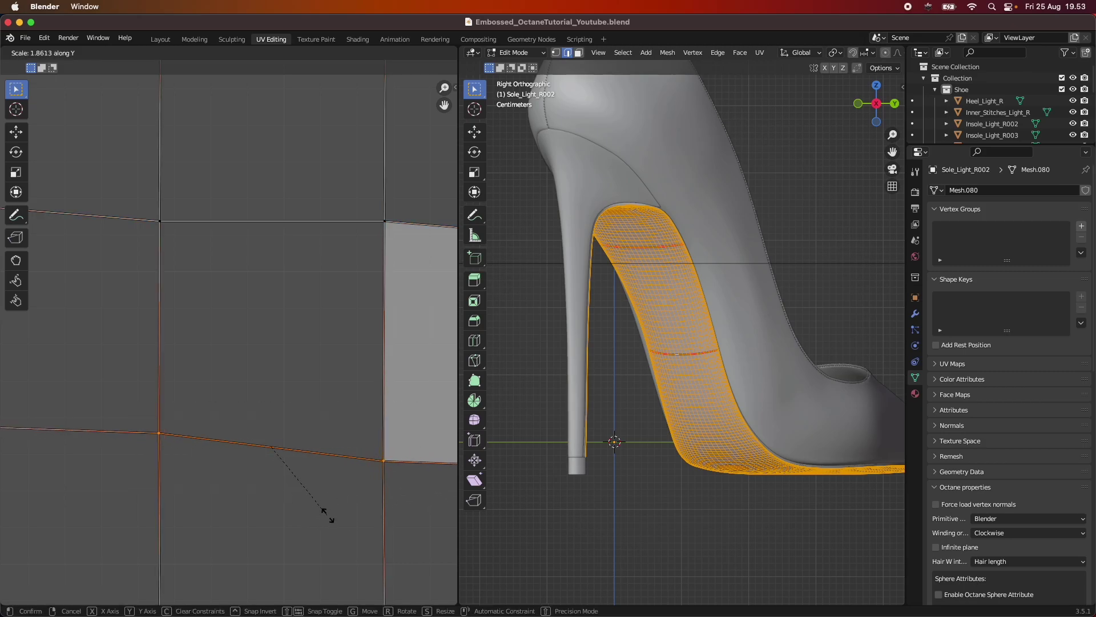
key("0")
key("Return")
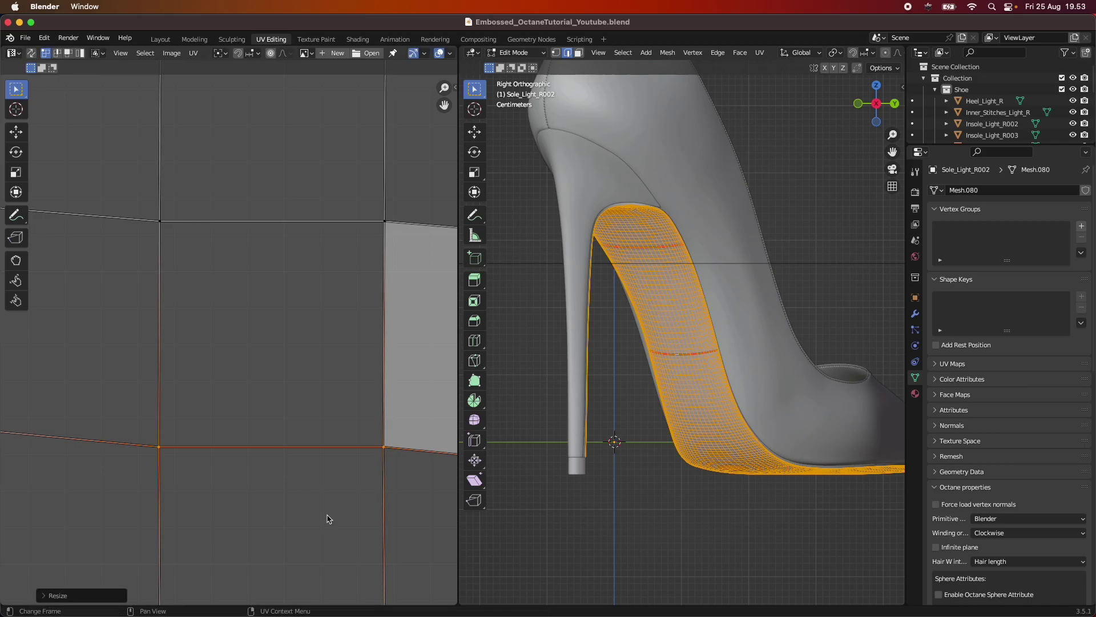
Scale the face's right vertex pair and then its left vertex pair along X to straighten the vertical edges.
left_click_drag(422, 482, 336, 181)
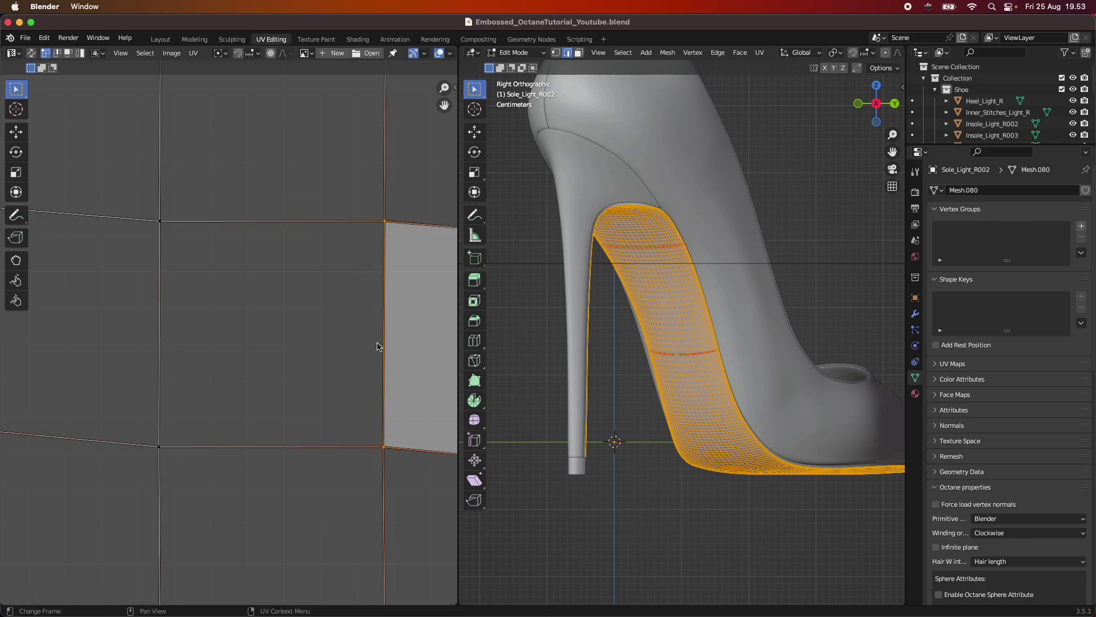
key("s")
key("x")
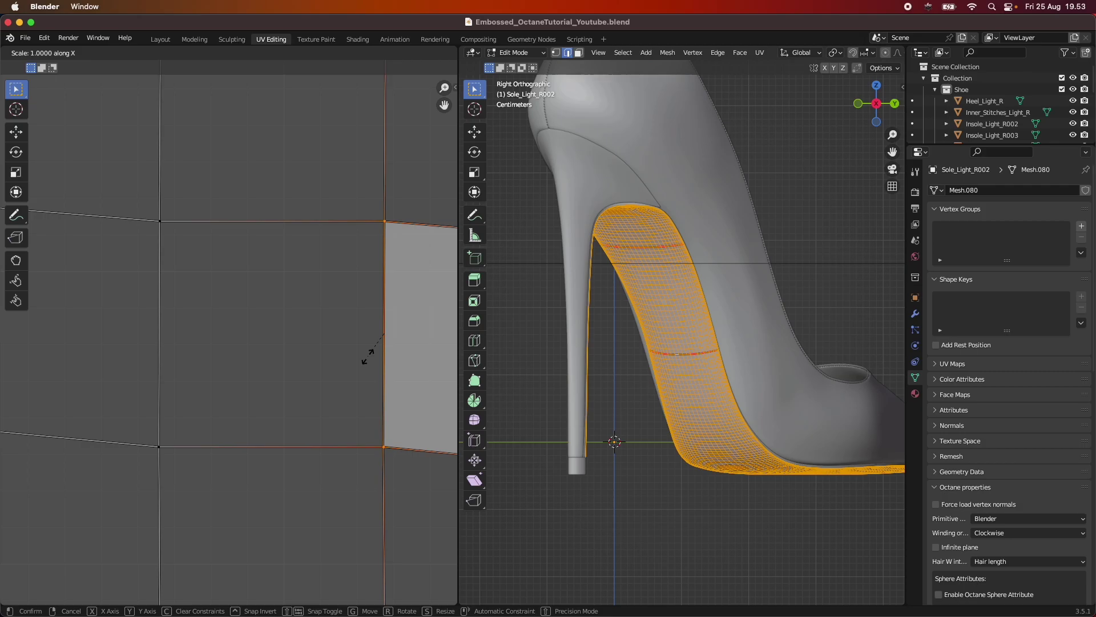
left_click(339, 375)
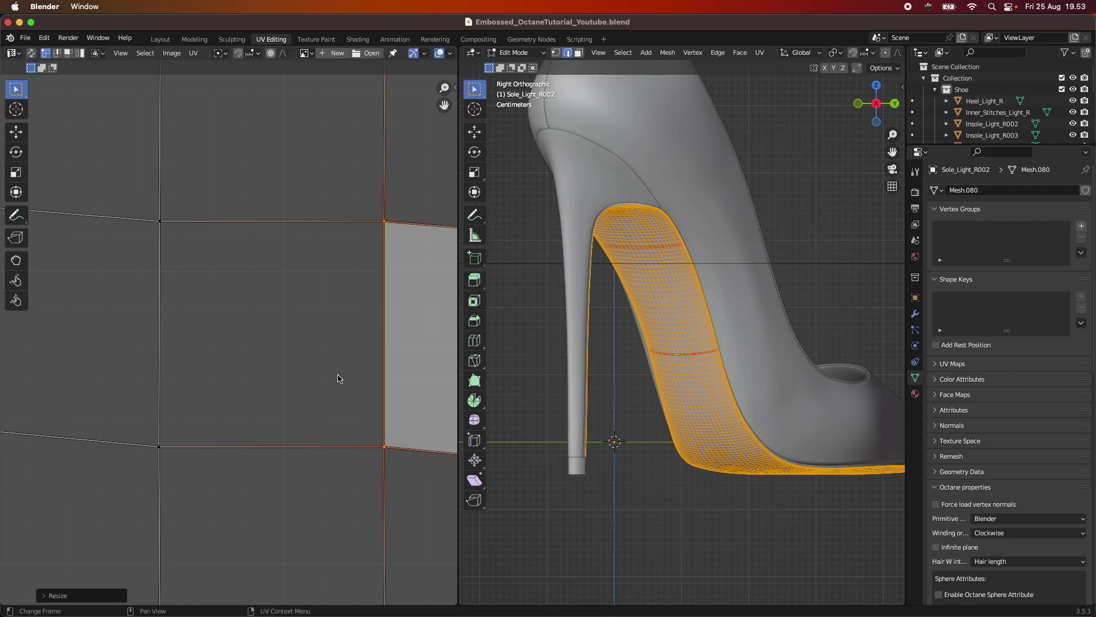
left_click_drag(129, 192, 222, 456)
key("s")
key("x")
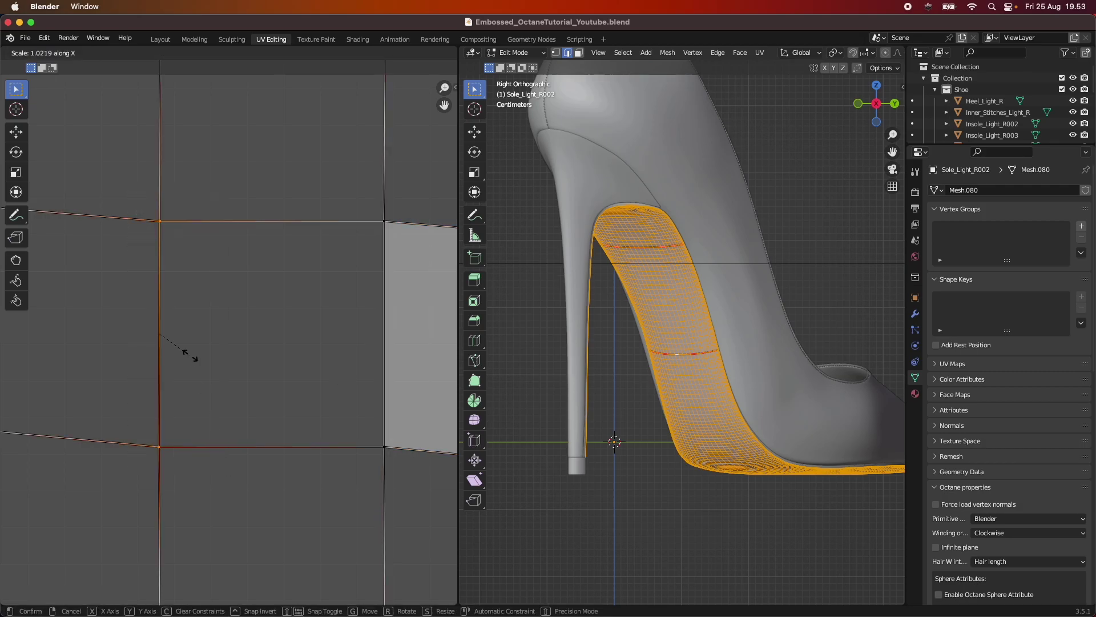
left_click(236, 381)
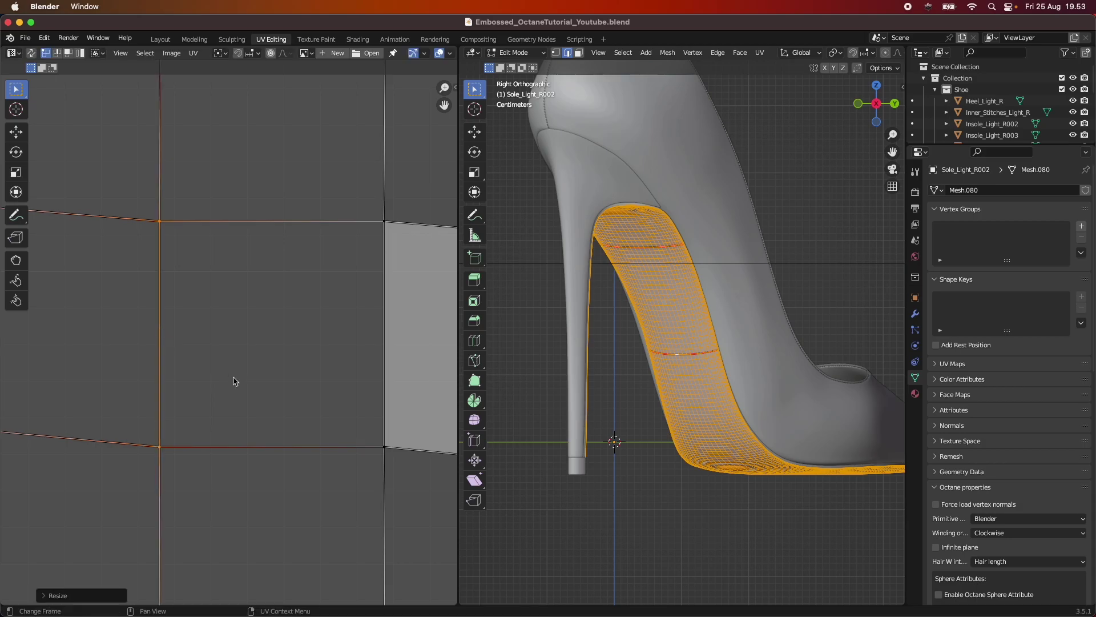
Select all UV faces with the squared face active, straighten the shank island with Follow Active Quads, and clear the selection.
left_click(69, 55)
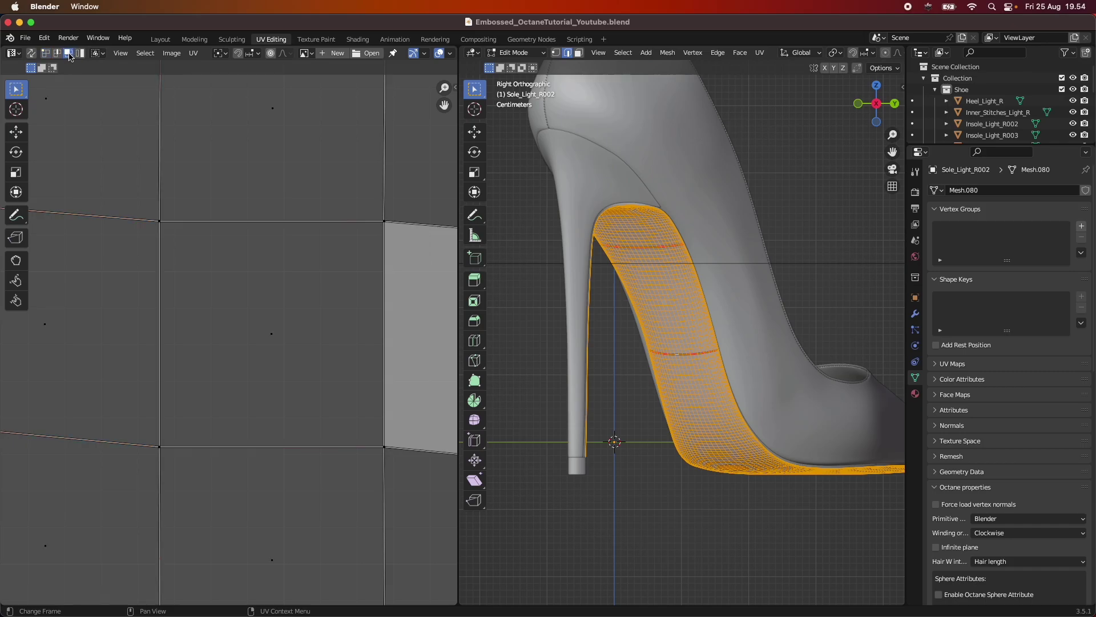
key("a")
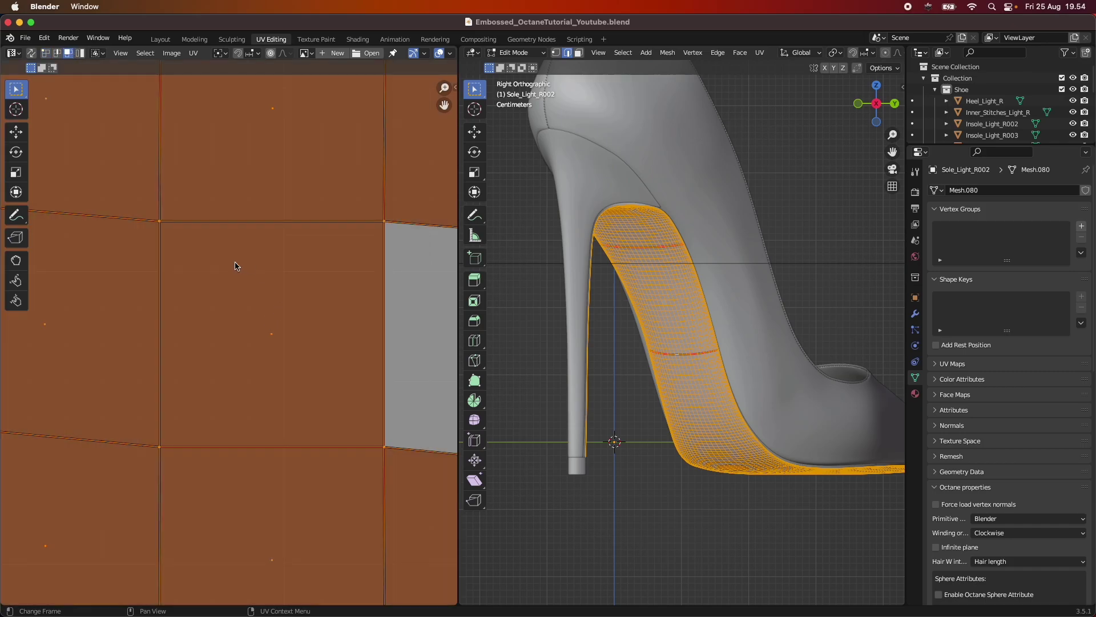
left_click(276, 339, "shift")
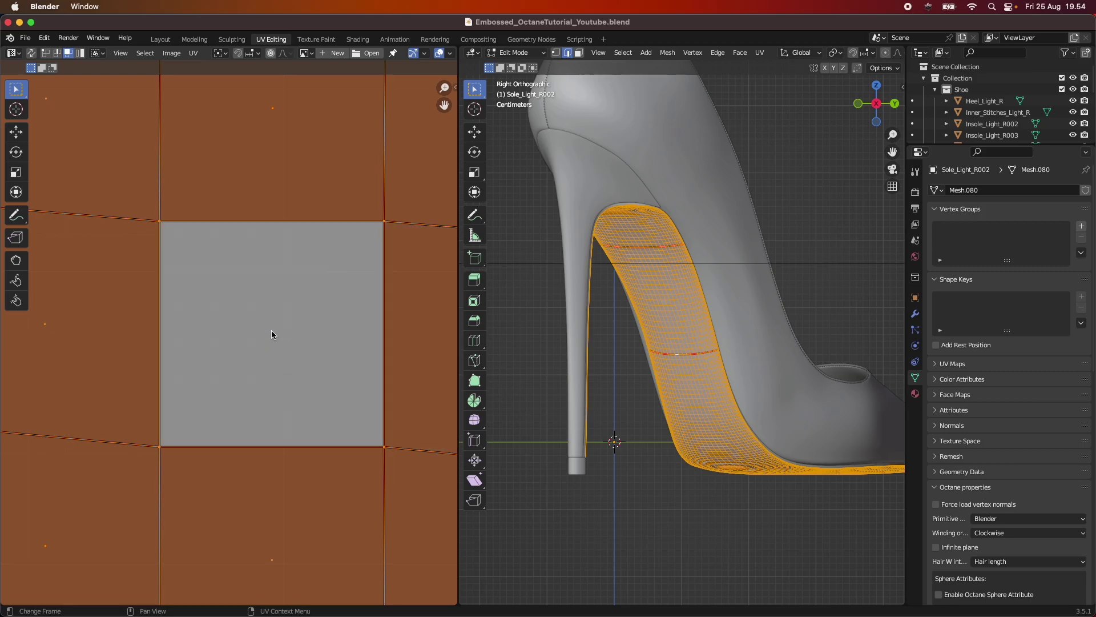
right_click(269, 330)
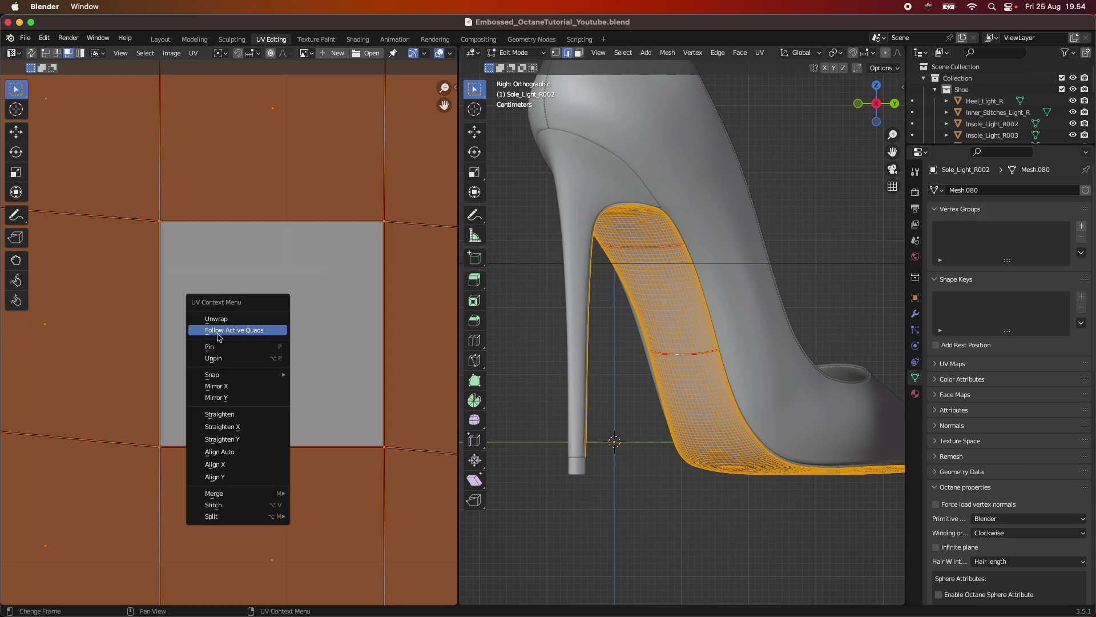
left_click(255, 331)
scroll(343, 383, "down", 15)
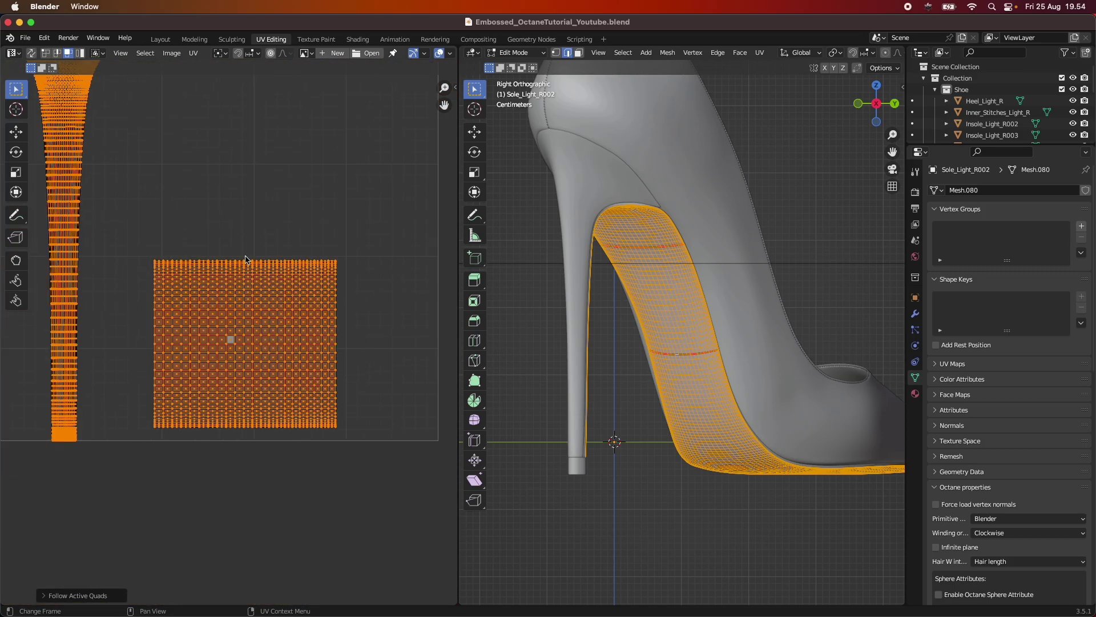
scroll(335, 398, "up", 2)
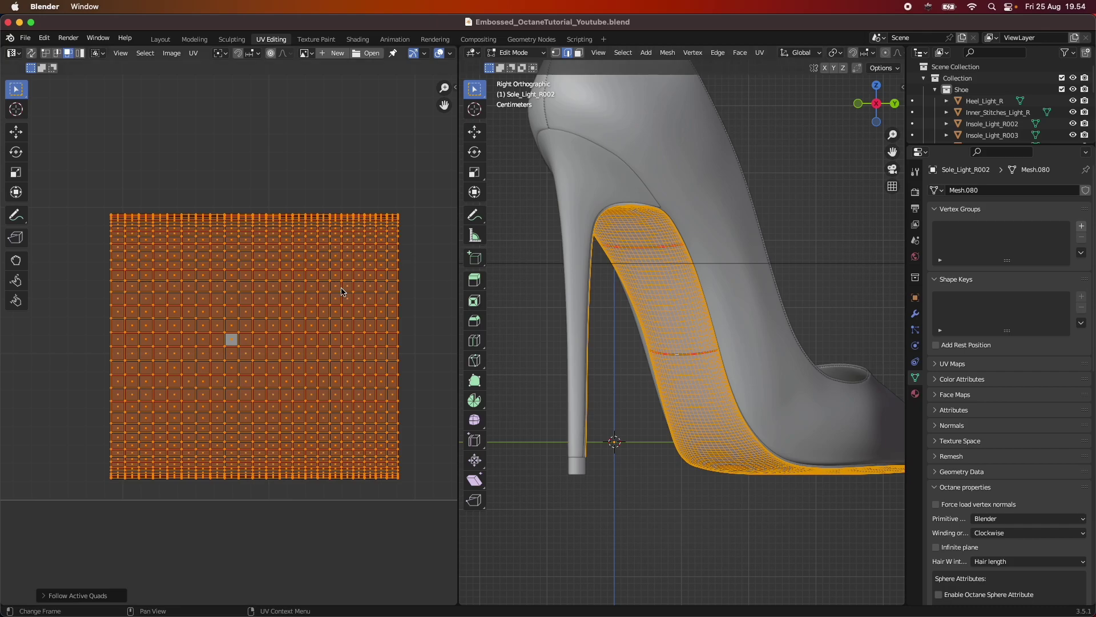
scroll(331, 311, "down", 5)
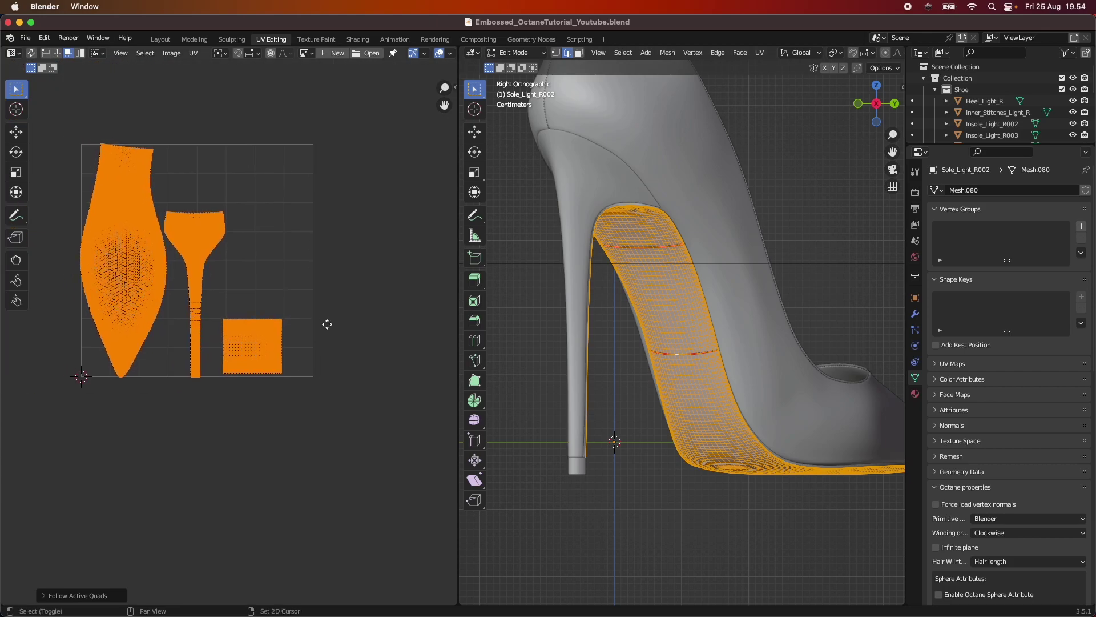
key("alt+a")
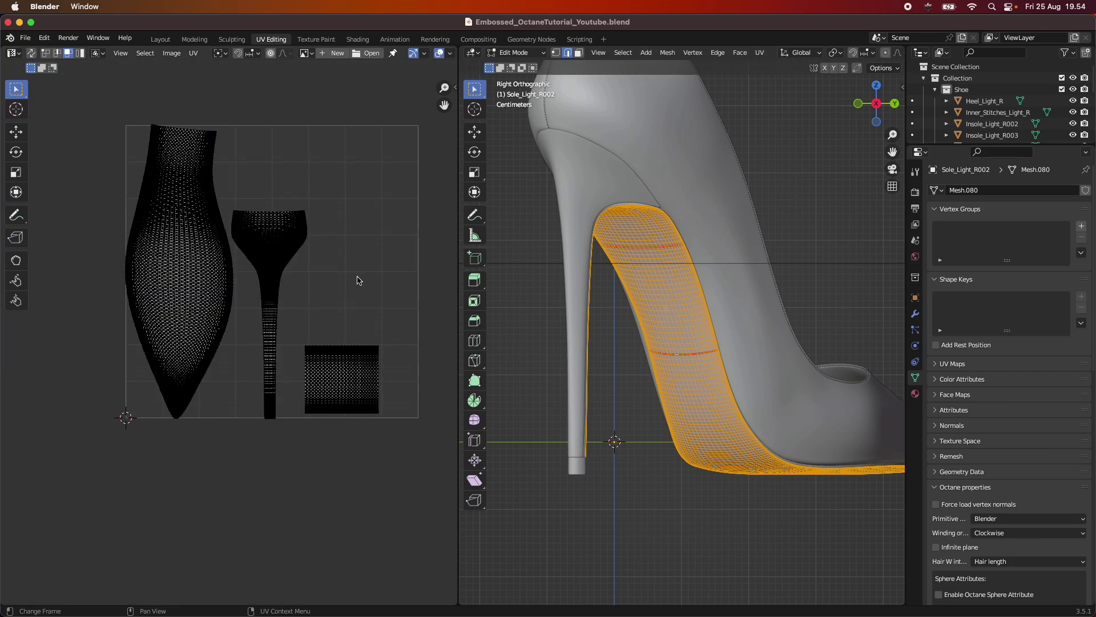
Create a new blank 4320 × 4320 px image named logo_UV_4K behind the UV layout.
scroll(325, 296, "up", 1)
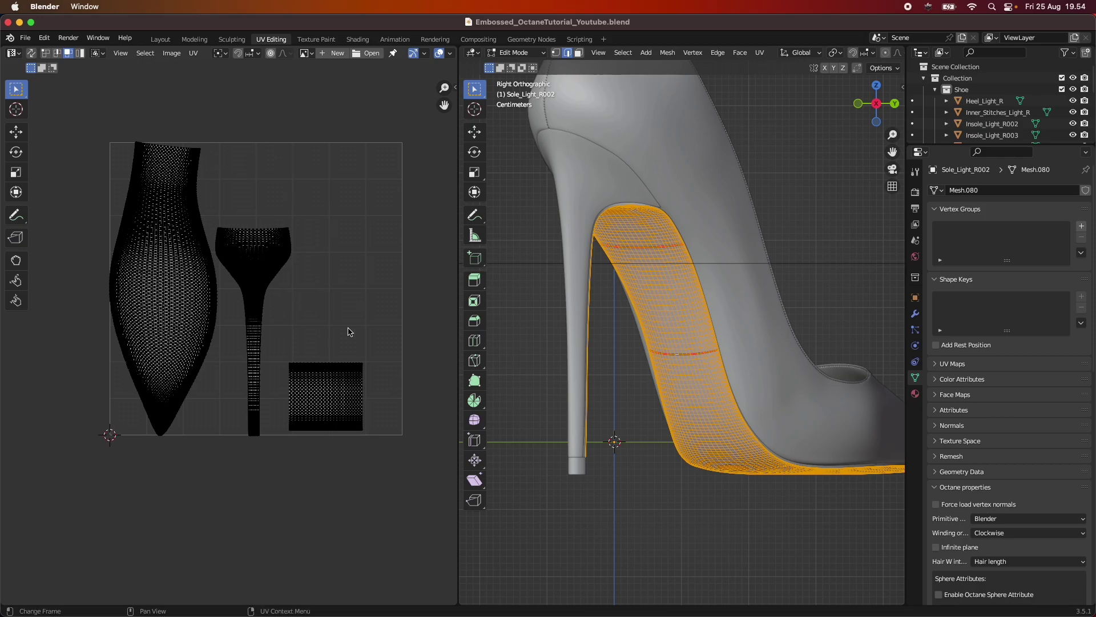
scroll(321, 225, "up", 2)
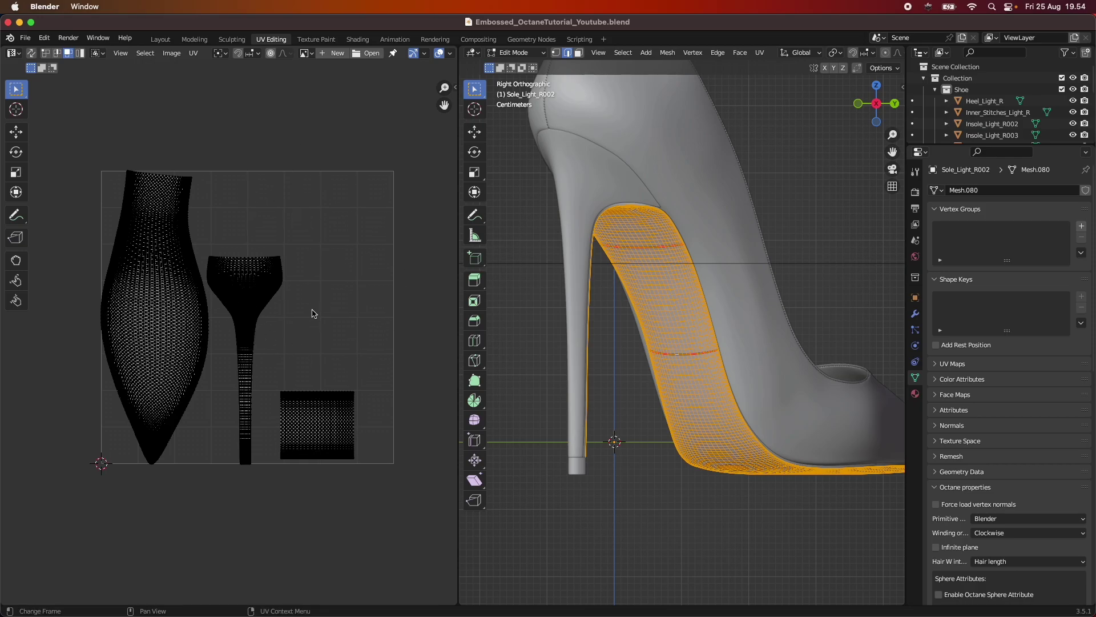
left_click(335, 55)
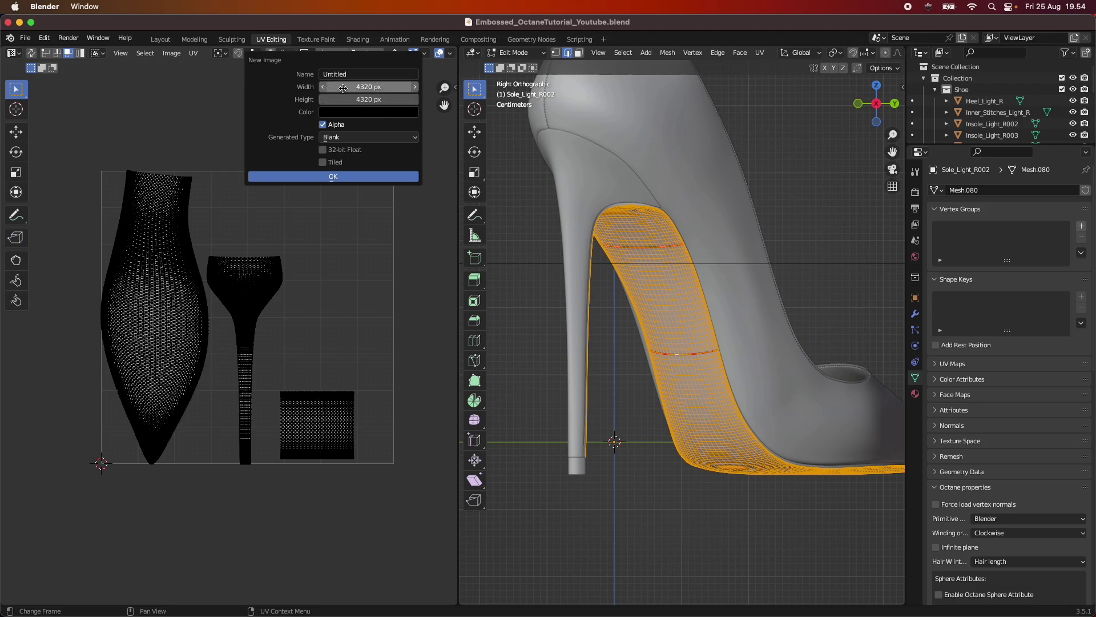
left_click(357, 74)
type("UV_4K")
left_click(345, 177)
Examine how the sole's UV islands sit over the new black image.
scroll(346, 260, "down", 3)
scroll(347, 326, "down", 5)
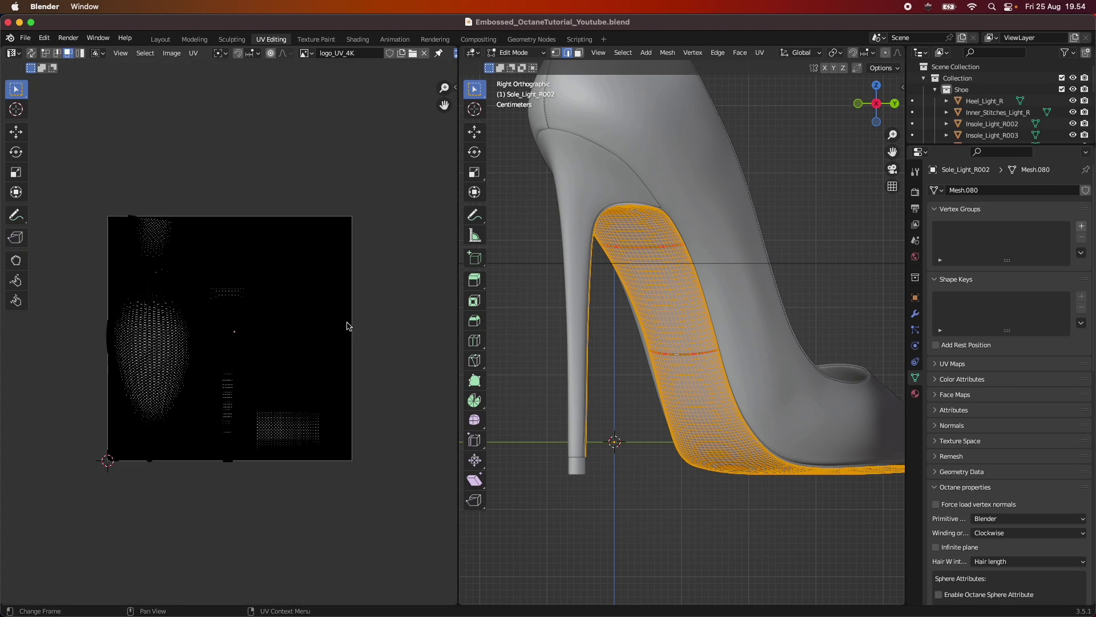
scroll(237, 218, "up", 3)
scroll(276, 303, "up", 2)
scroll(308, 282, "down", 1)
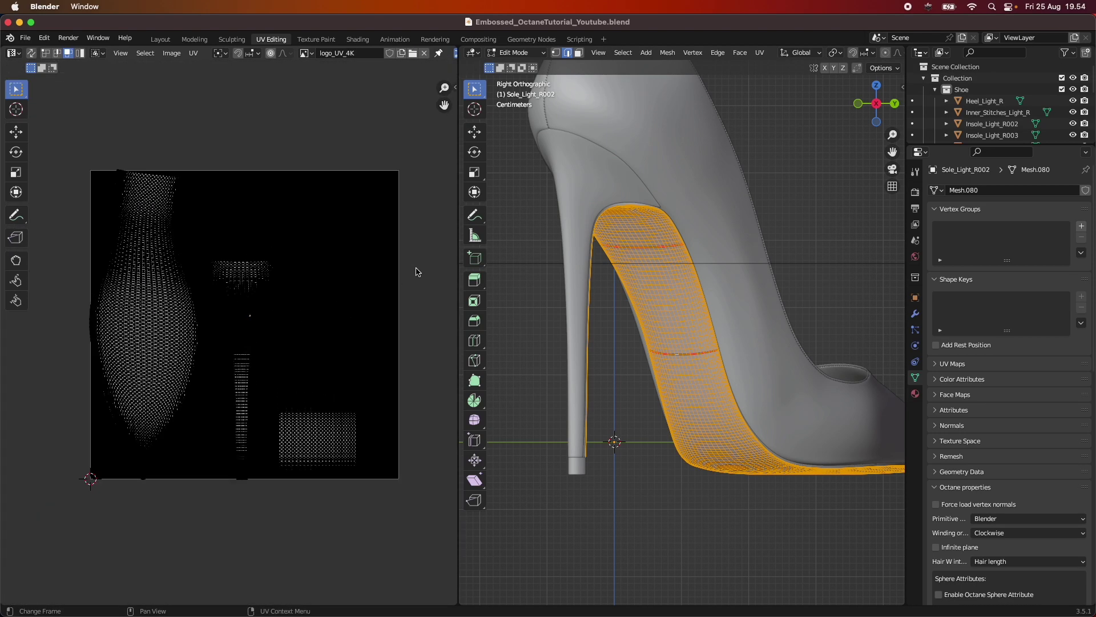
scroll(383, 291, "up", 1)
scroll(259, 285, "up", 1)
scroll(263, 280, "down", 2)
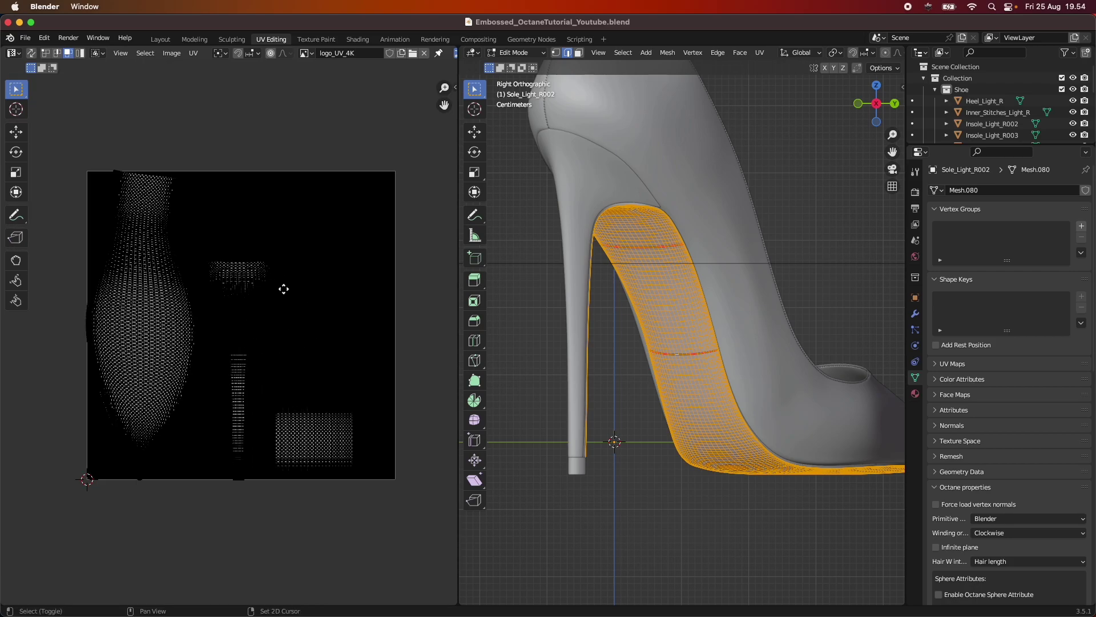
Select the linked outsole and heel UV islands and move both off the image, beyond its left edge.
left_click(195, 54)
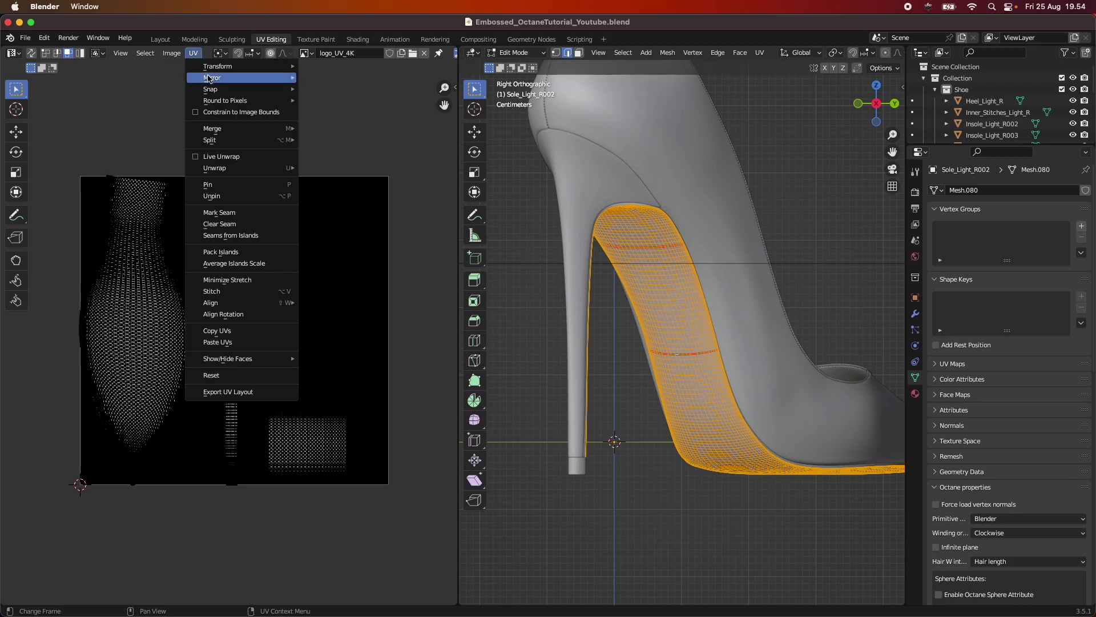
scroll(164, 333, "down", 1)
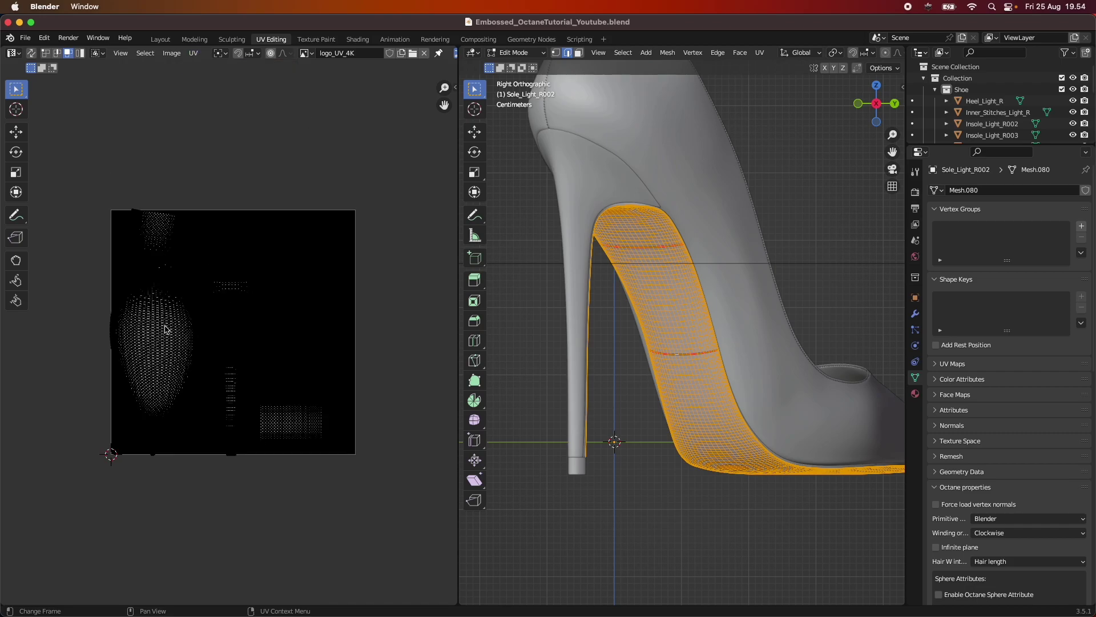
key("l")
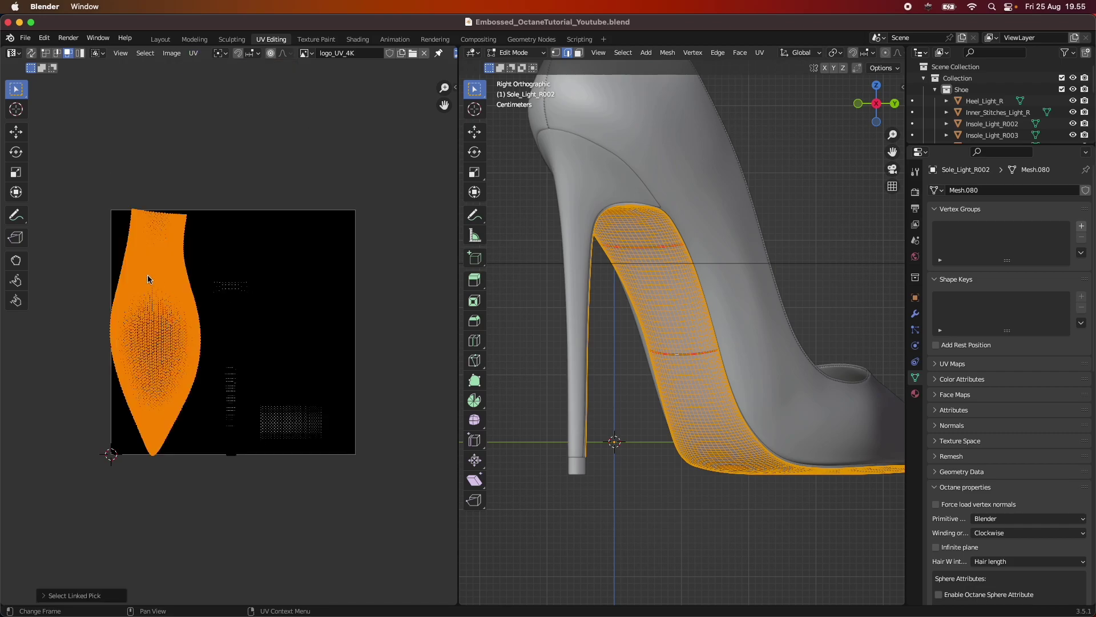
key("l")
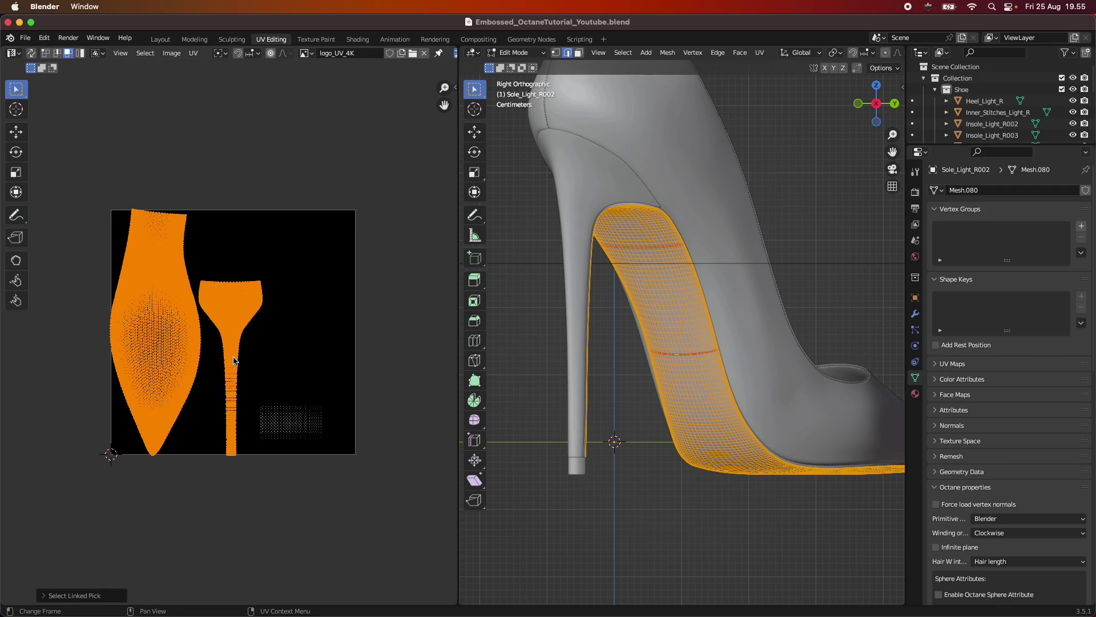
key("g")
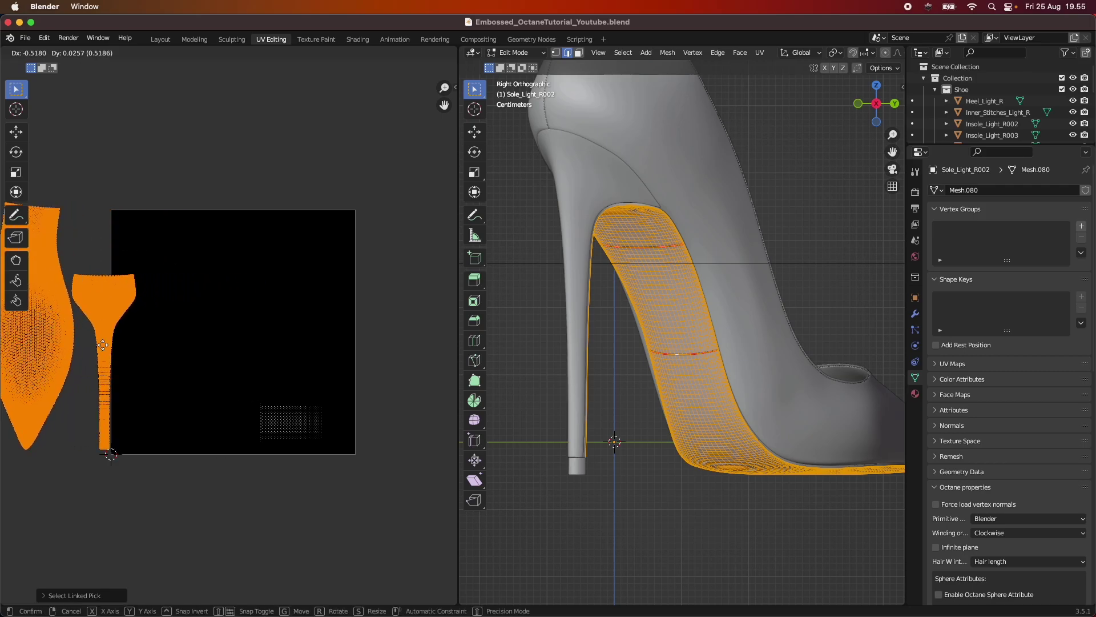
left_click(66, 352)
Select the rectangular shank island, move it to the centre of the image, and scale it up about three times.
left_click(295, 394)
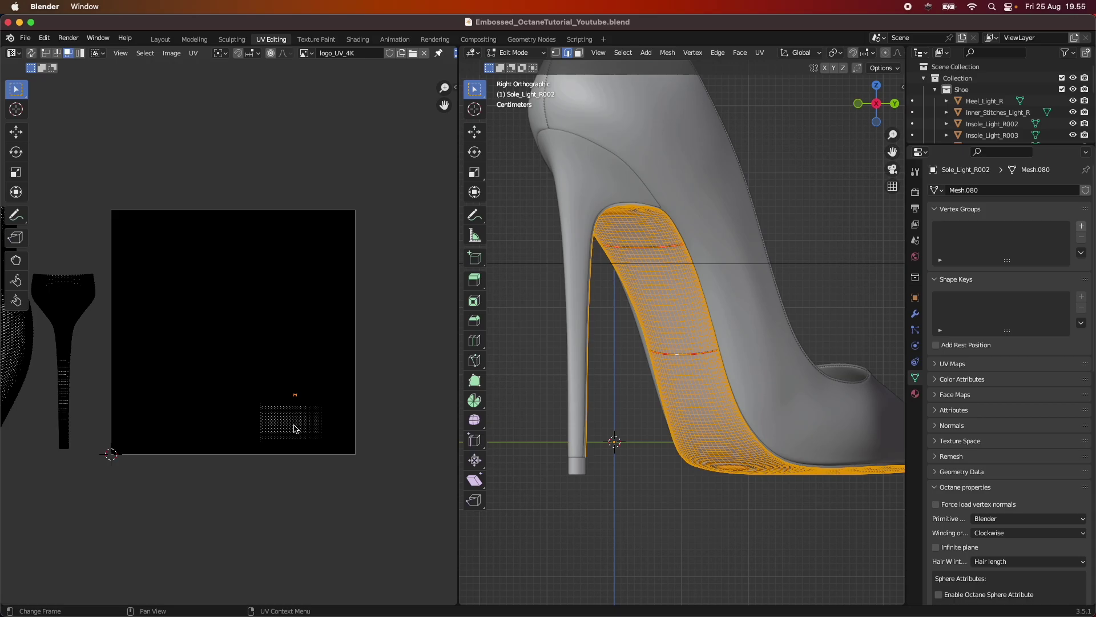
key("l")
key("g")
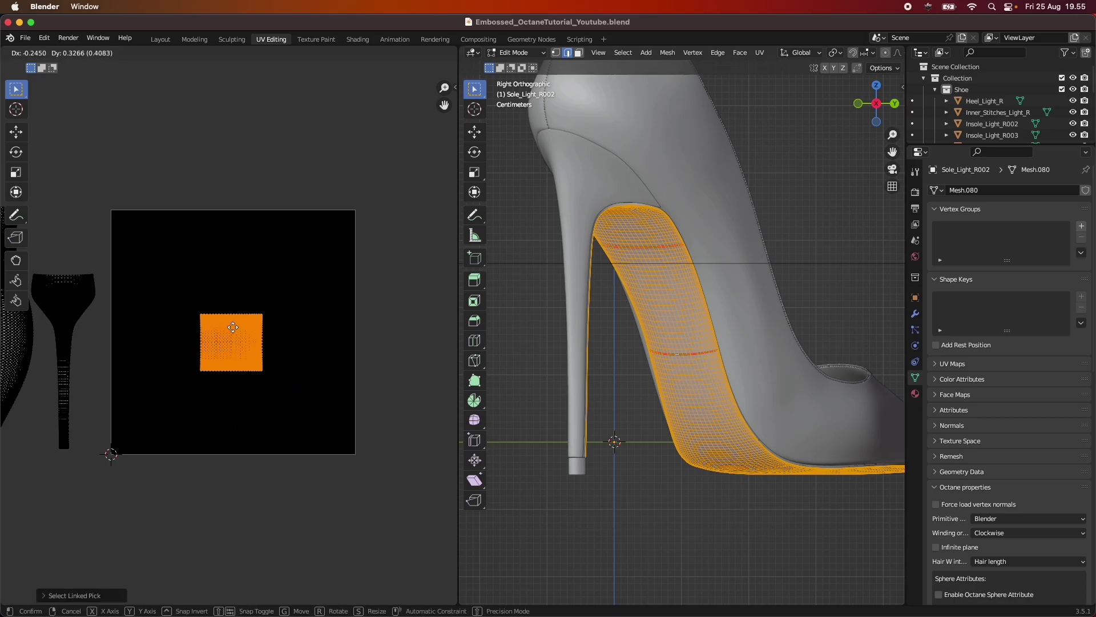
left_click(239, 318)
key("g")
key("s")
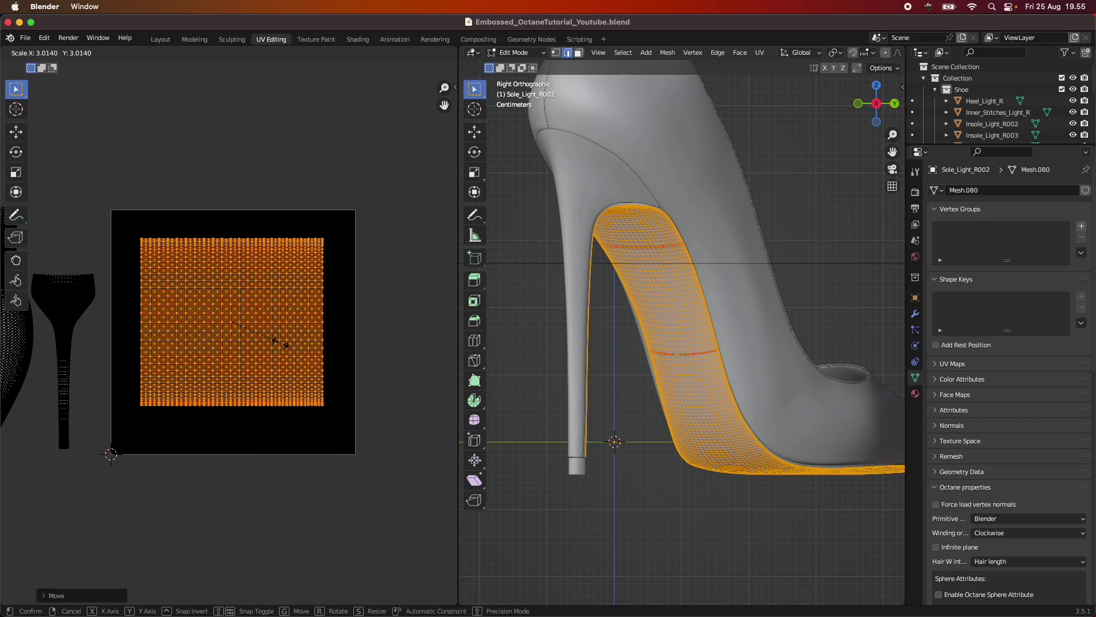
left_click(287, 350)
key("g")
left_click(289, 351)
Rotate the shank island by exactly -90° and clear the UV selection.
key("r")
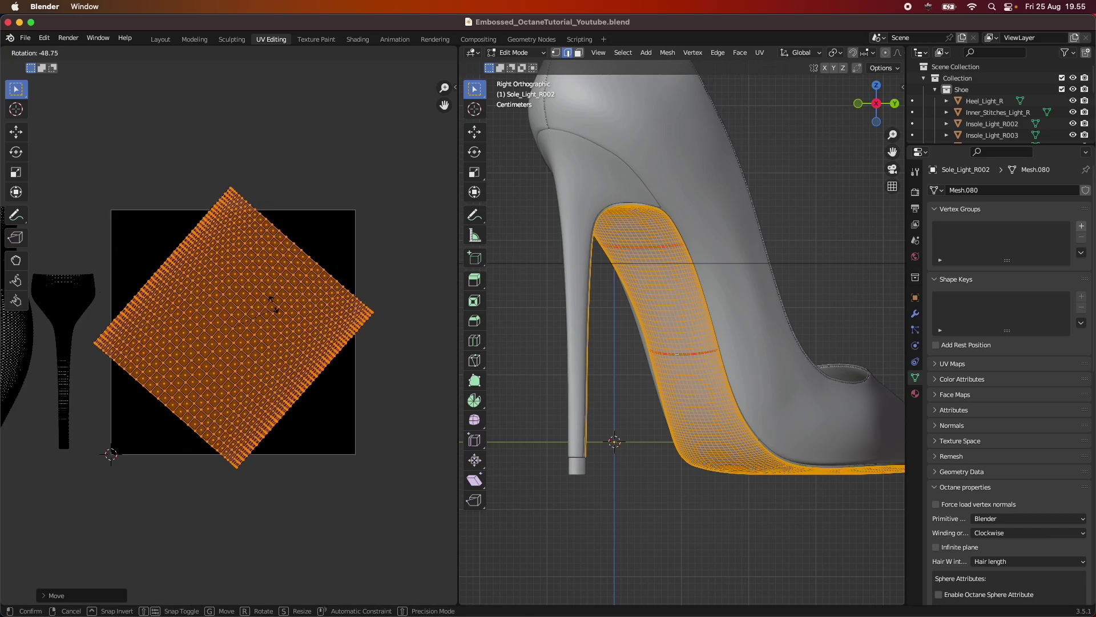
left_click(251, 293)
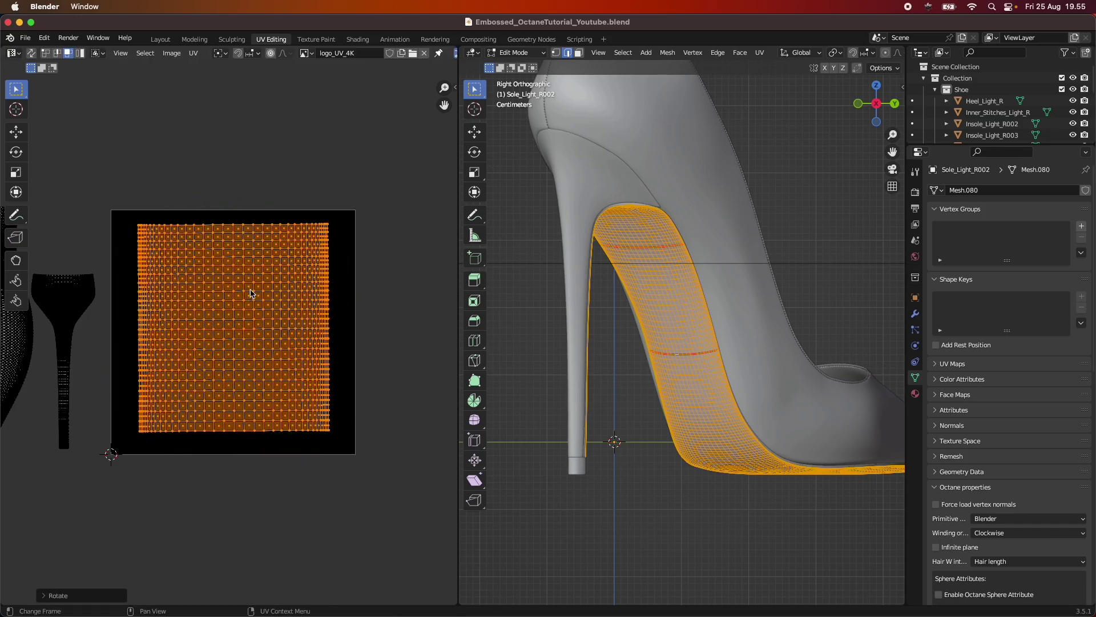
left_click(73, 595)
left_click(148, 542)
key("BackSpace")
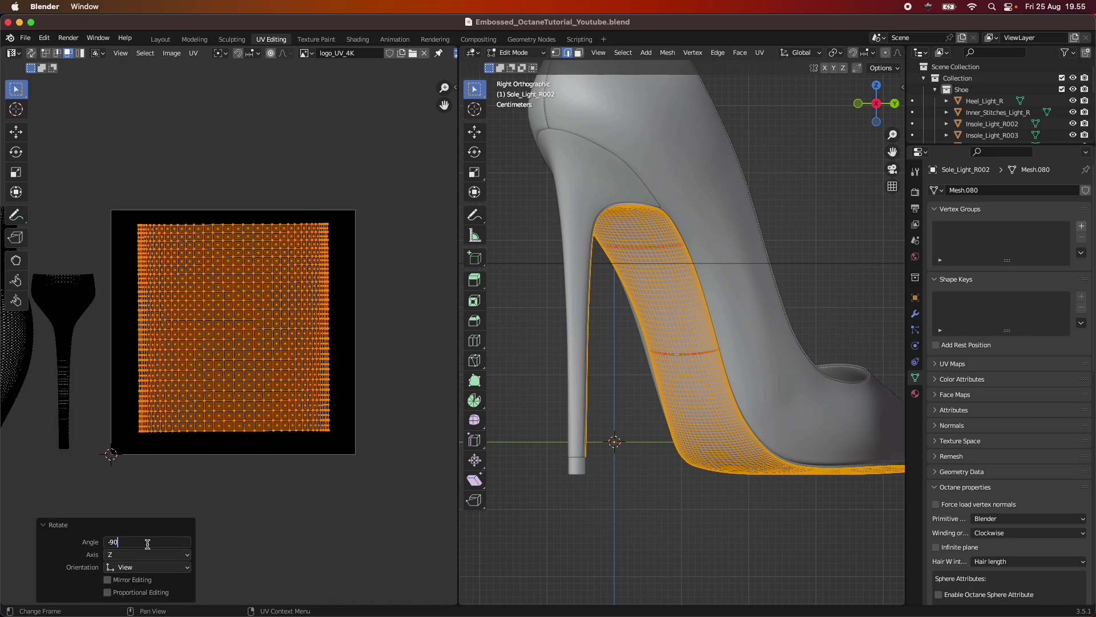
type("-90")
key("Return")
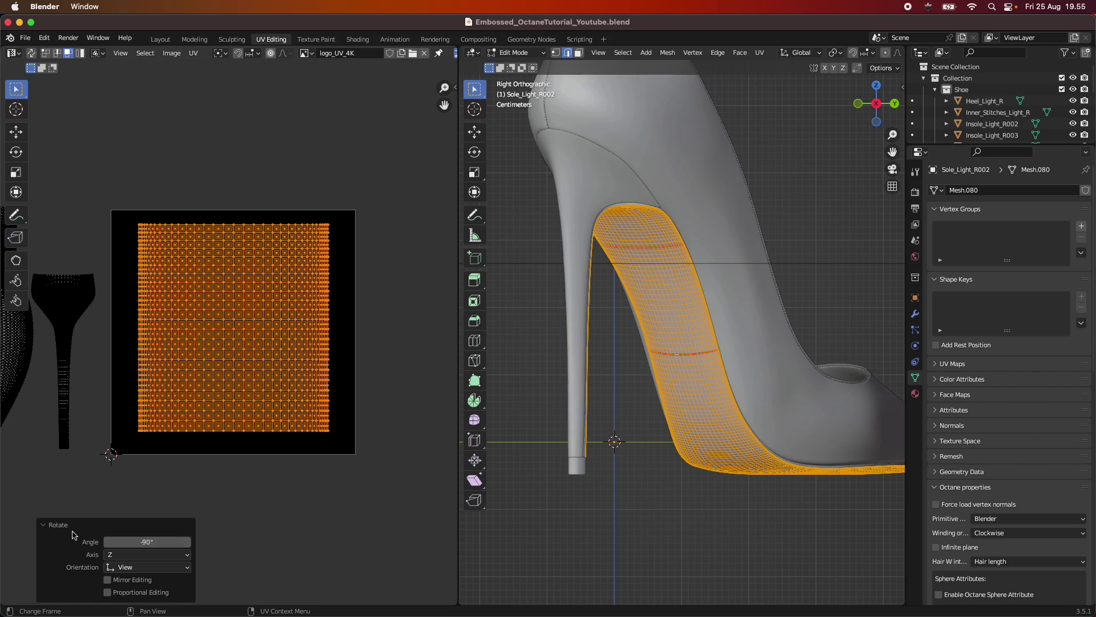
left_click(46, 525)
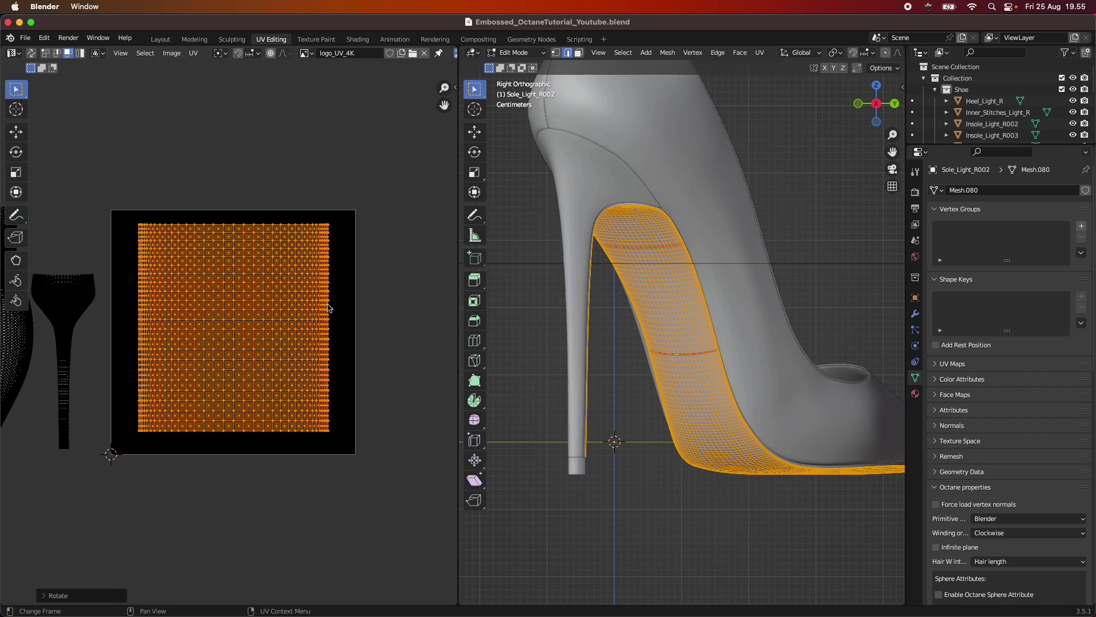
key("alt+a")
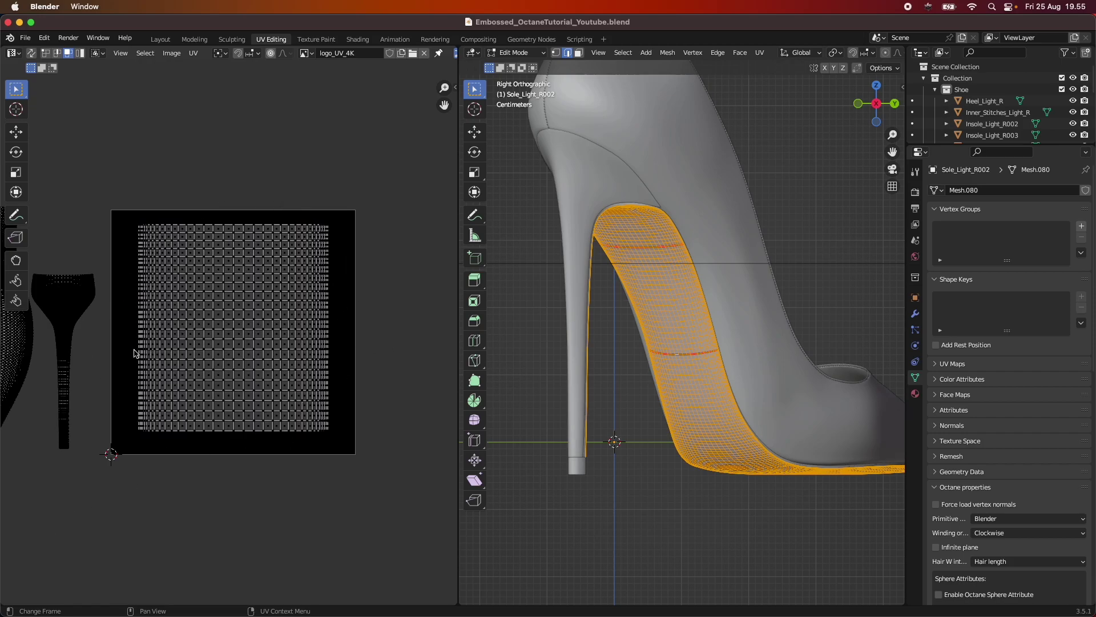
Save the blank black image to the Desktop as logo_UV_4K.png.
left_click(196, 54)
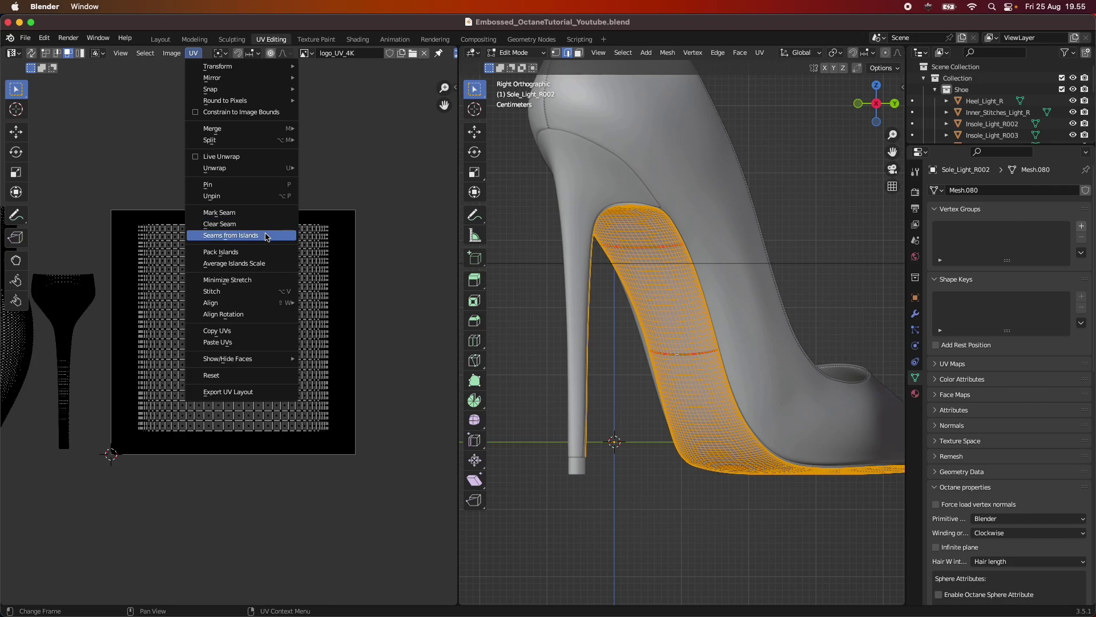
mouse_move(172, 53)
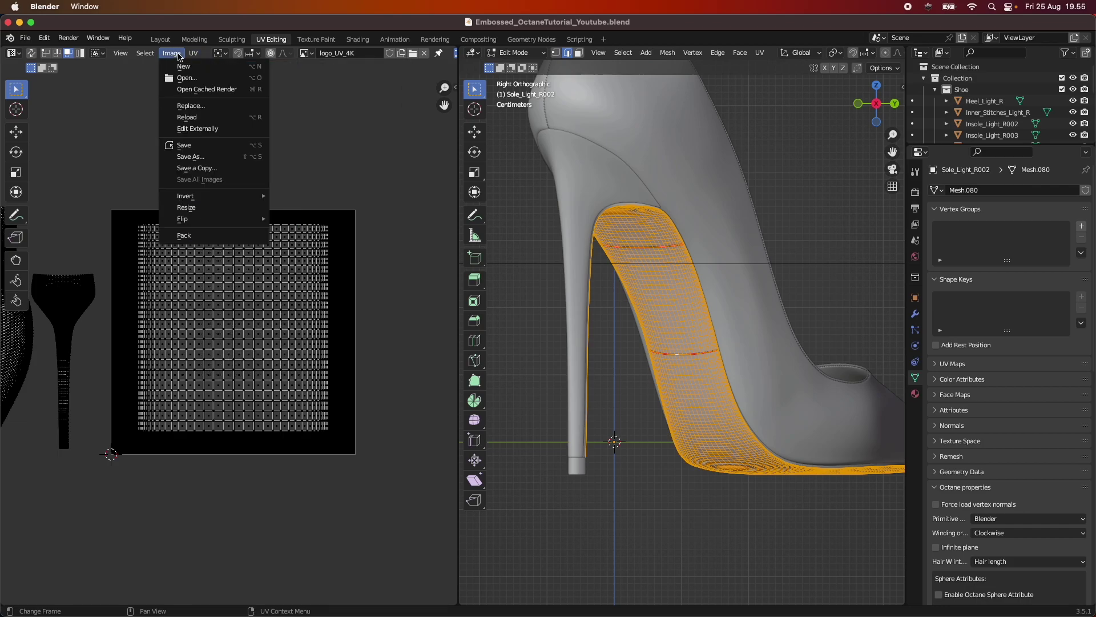
left_click(206, 147)
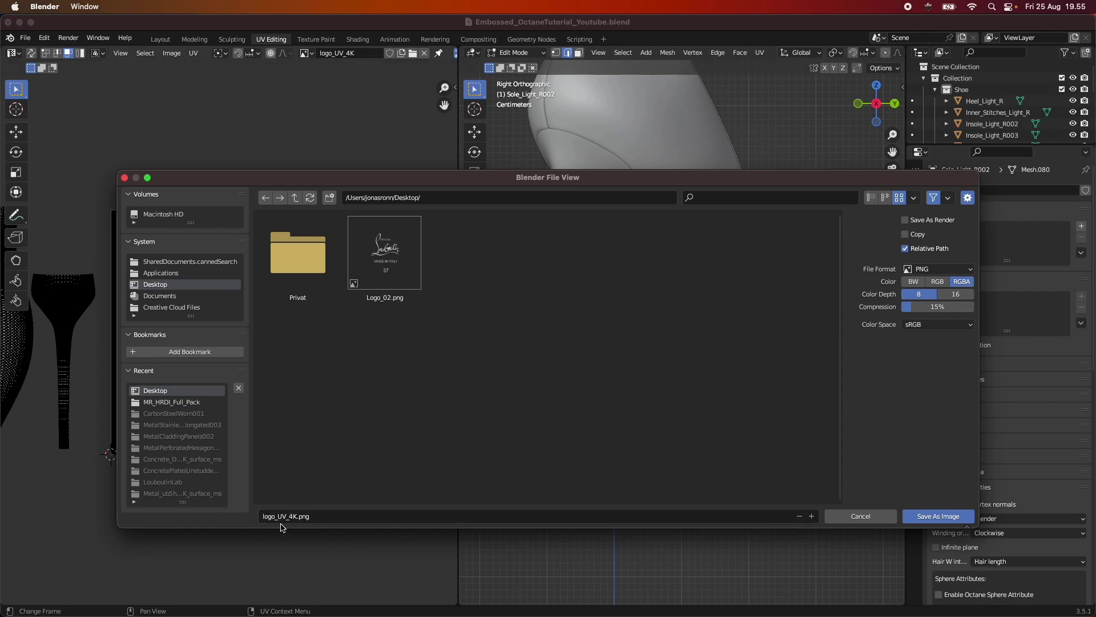
left_click(938, 516)
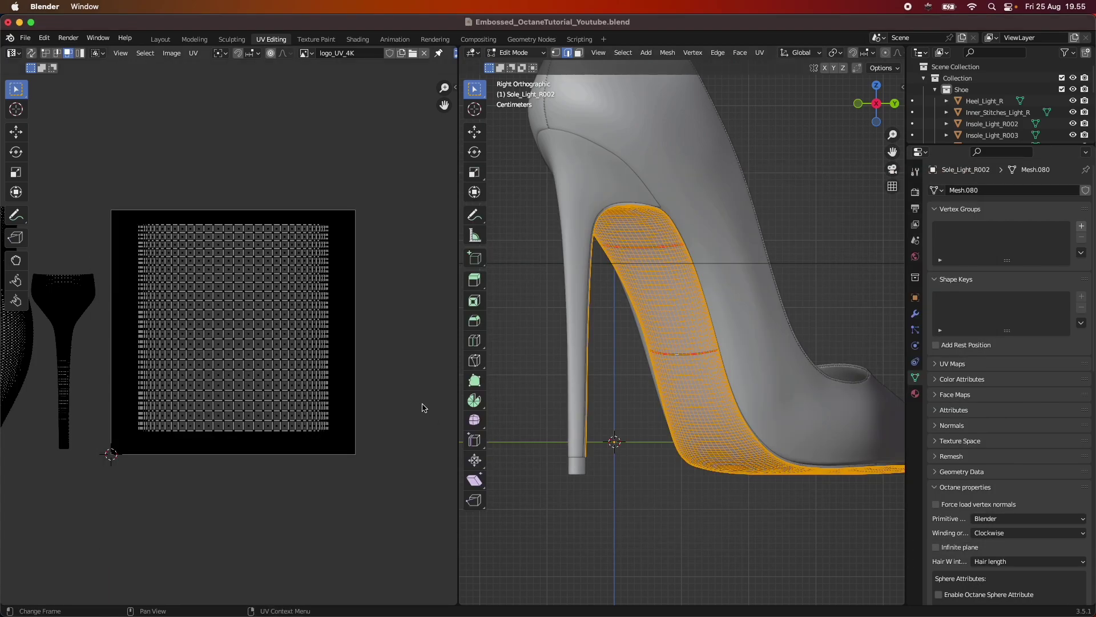
Export the UV layout to the Desktop as a 4320 × 4320 px PNG named Logo_UV_4K_LAYOUT.
left_click(173, 53)
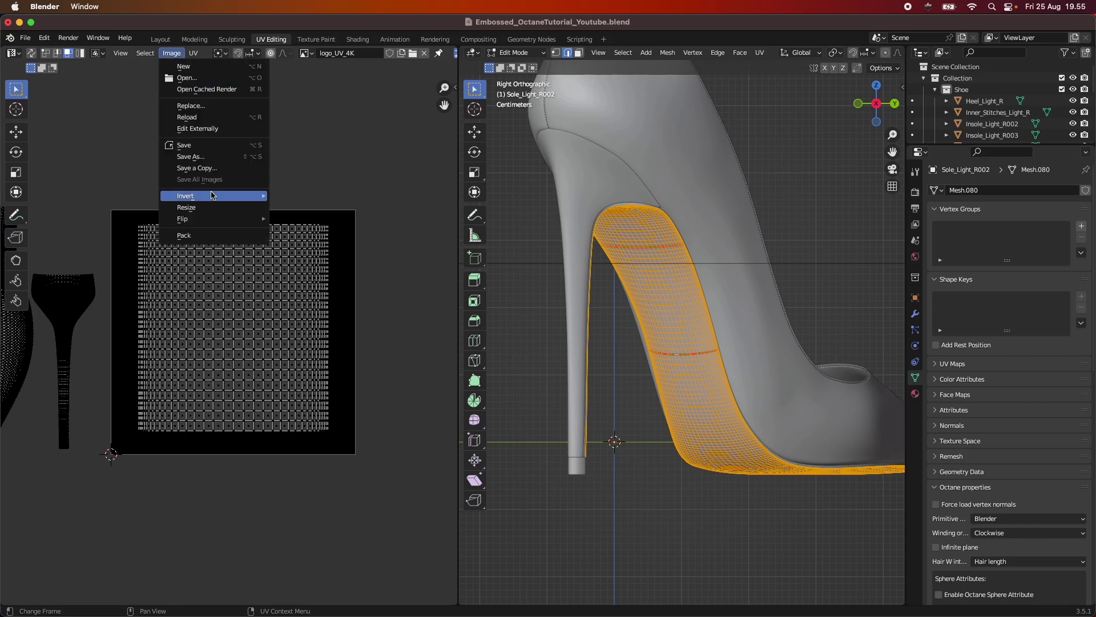
left_click(203, 54)
left_click(195, 53)
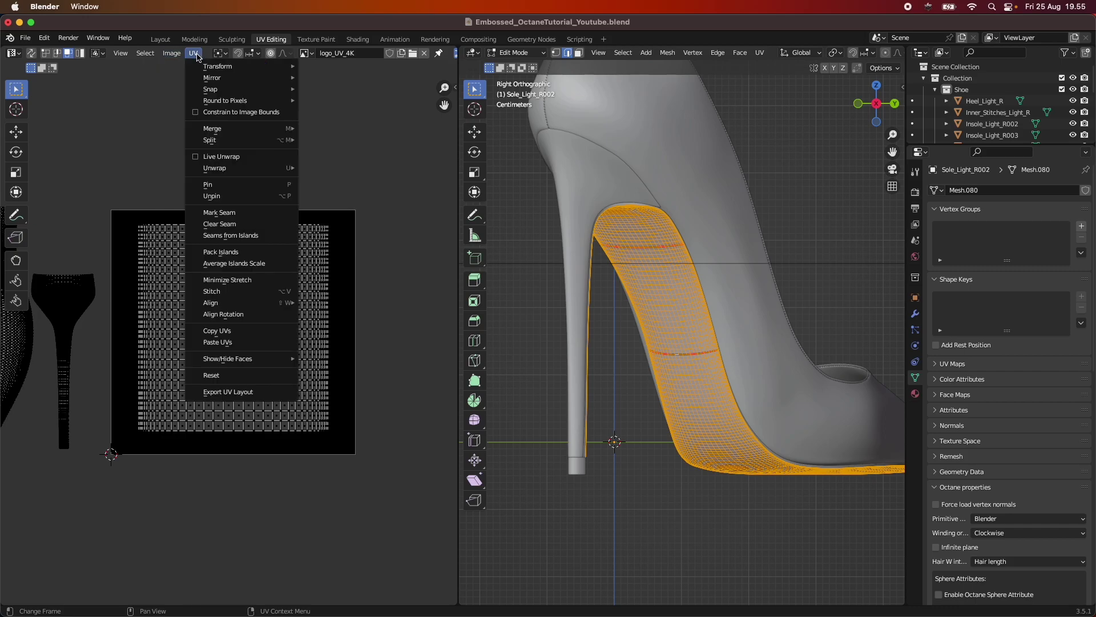
left_click(267, 394)
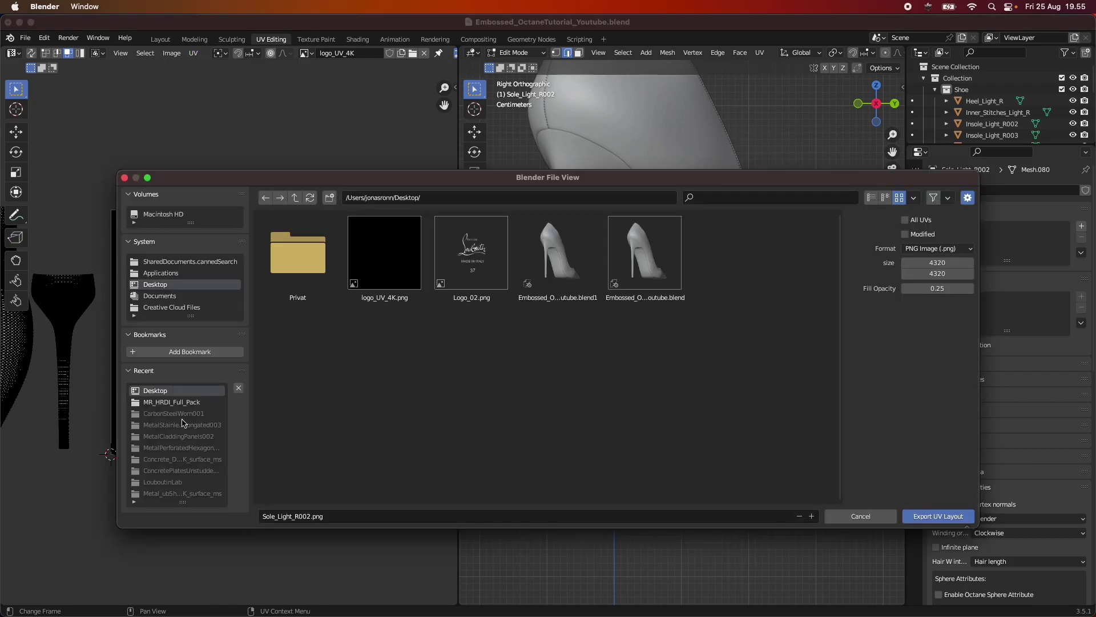
left_click(308, 516)
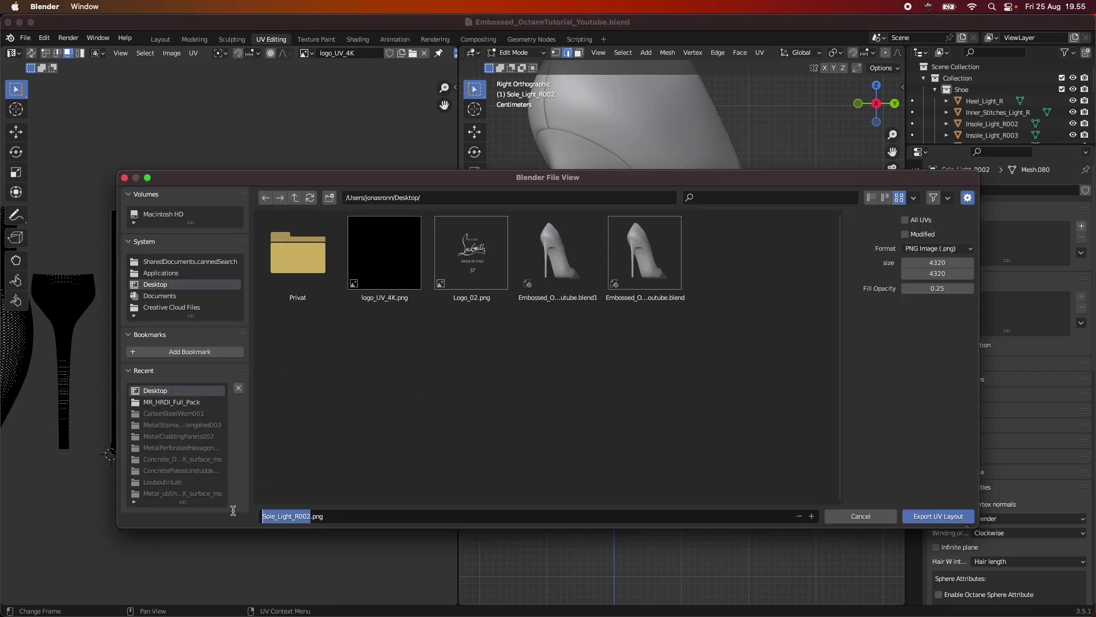
type("Logo")
type("_UV")
type("_€K_LAY")
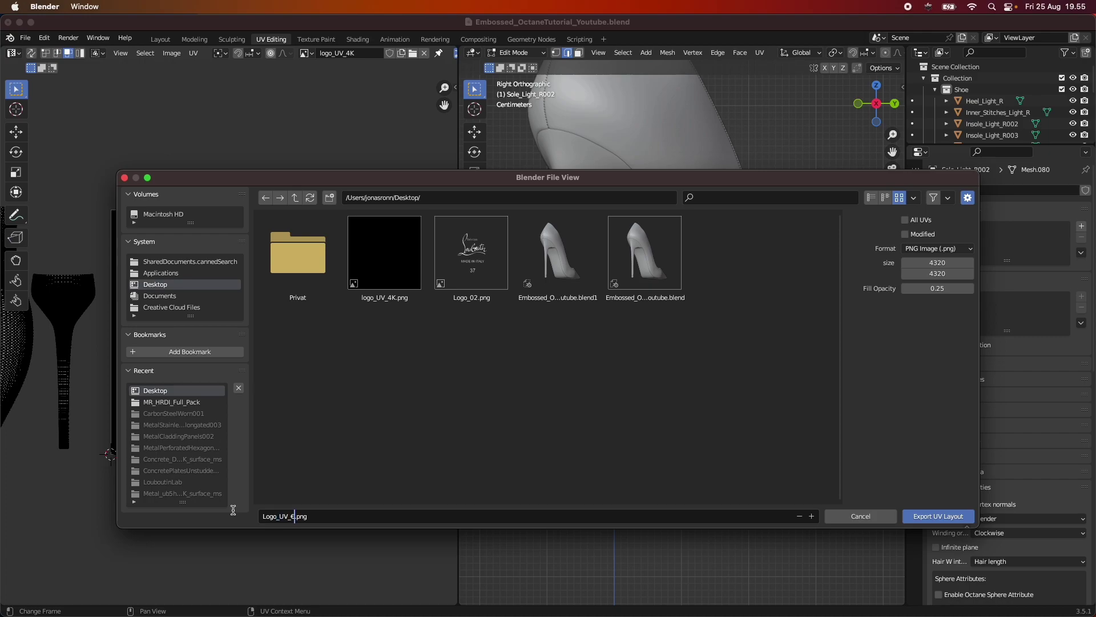
type("OUT")
left_click(295, 516)
key("BackSpace")
type("4")
left_click(936, 518)
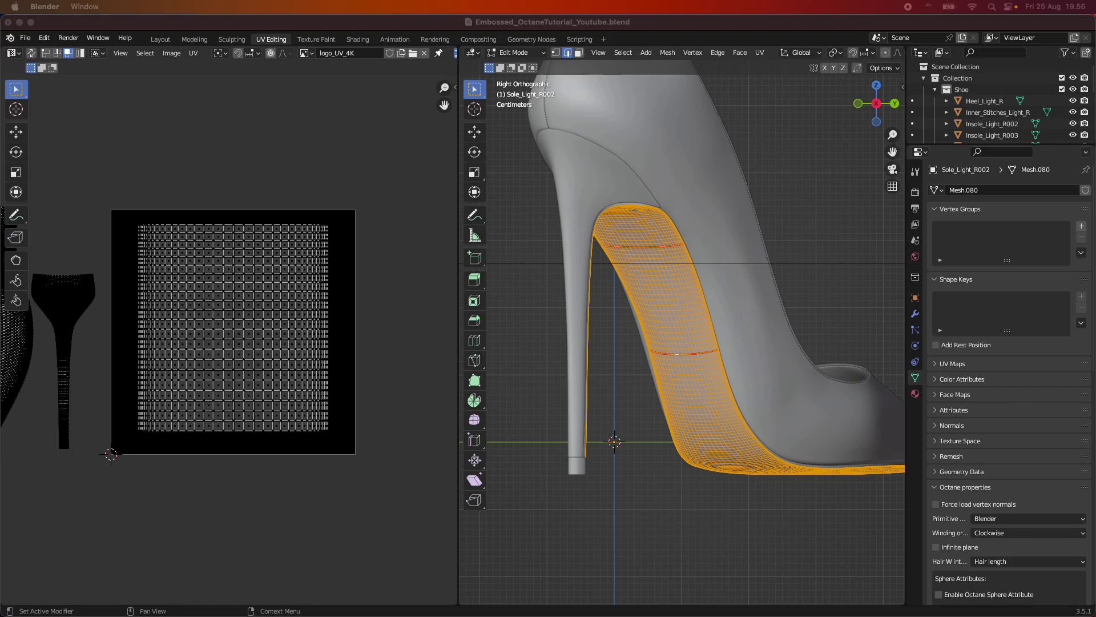
Switch to Photoshop, add a black Solid Color fill layer, and place it beneath the UV layout layer.
key("super+Tab")
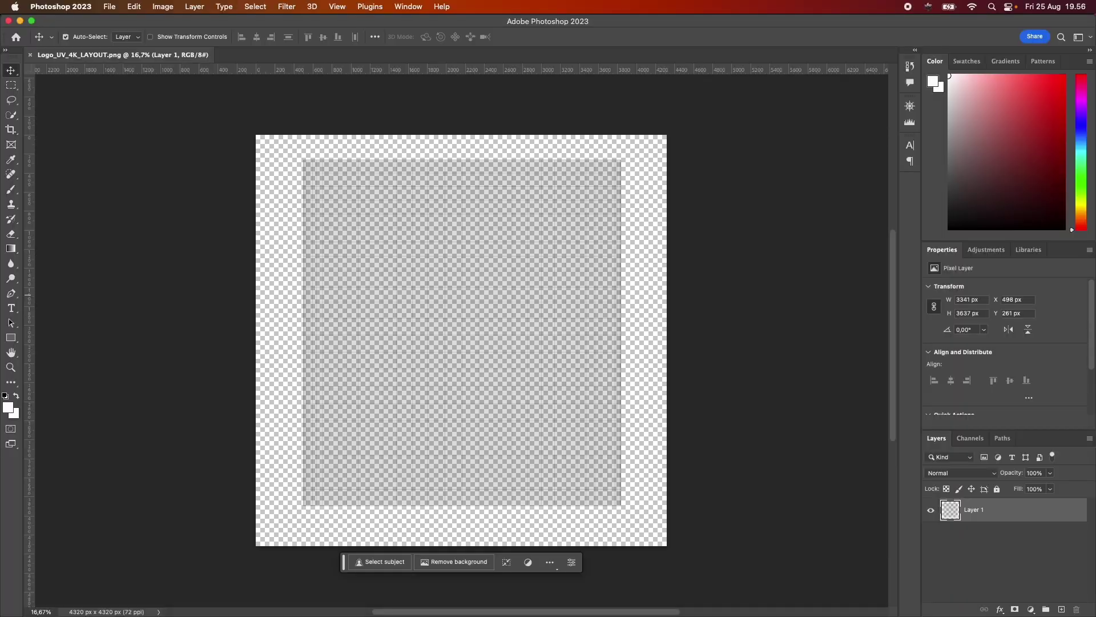
left_click(1031, 609)
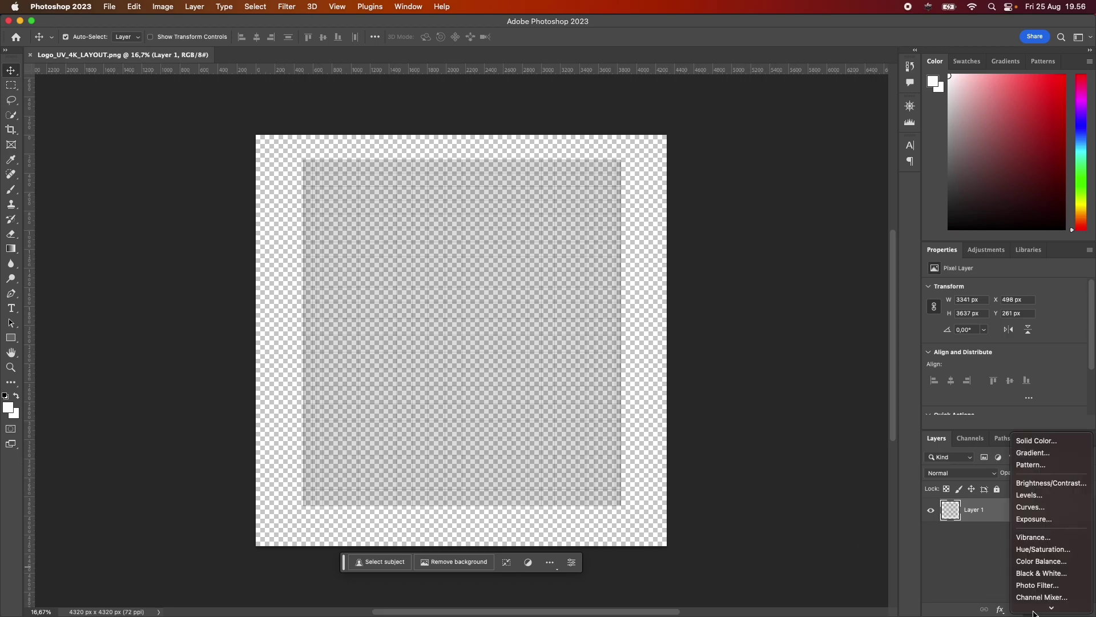
mouse_move(1034, 611)
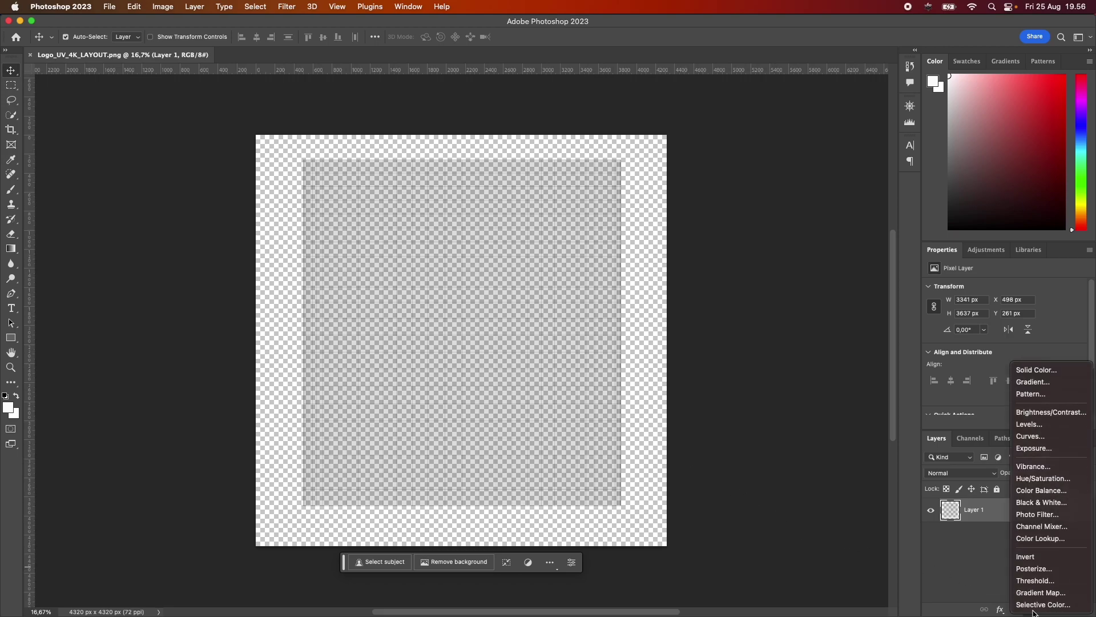
left_click(1028, 372)
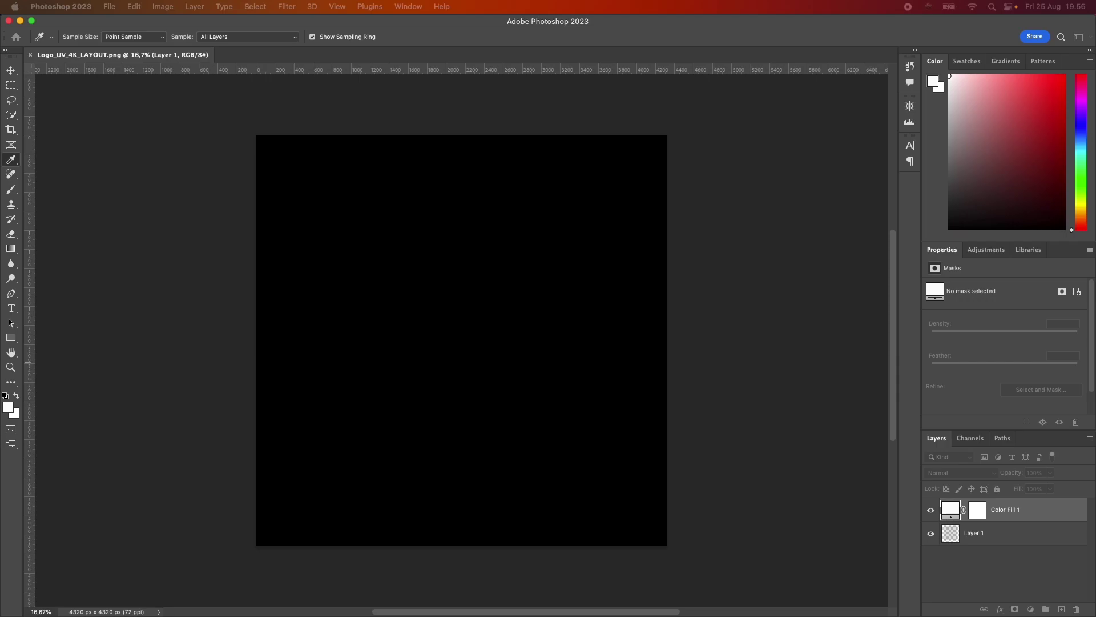
key("v")
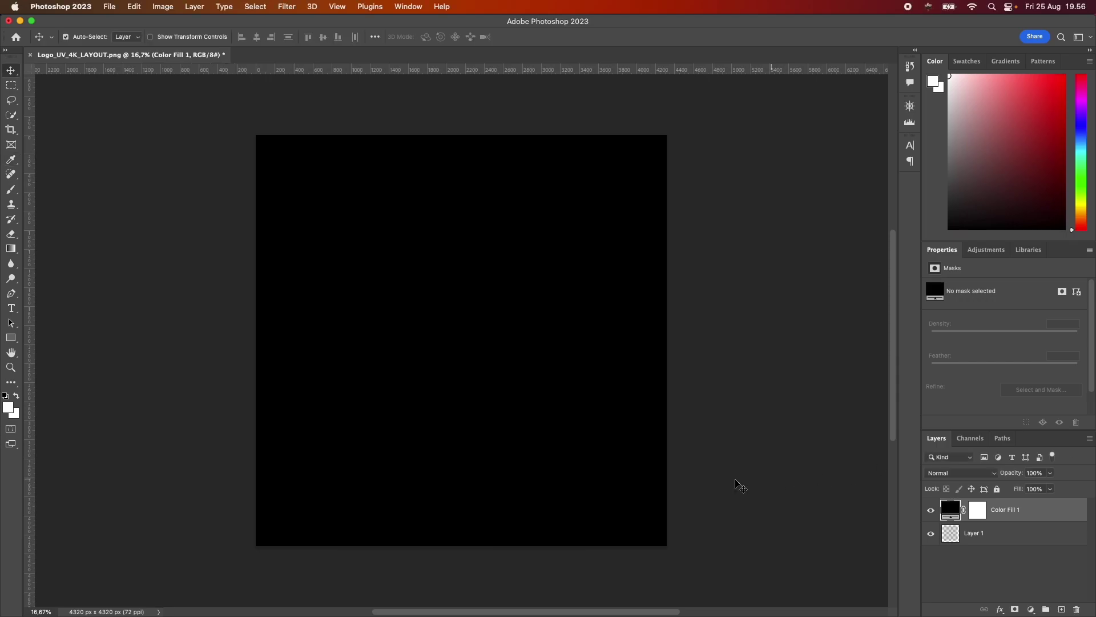
left_click_drag(1010, 508, 1006, 557)
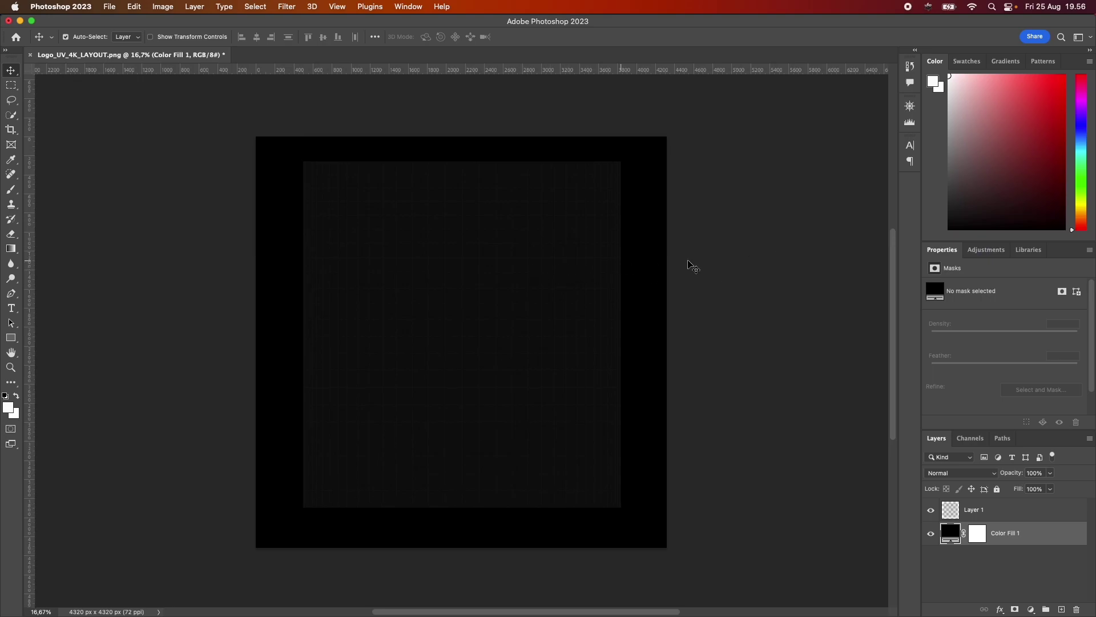
Place Logo_02.png into the document at 100% scale and shift it up to about Y 1738 px over the UV layout.
left_click_drag(504, 235, 467, 313)
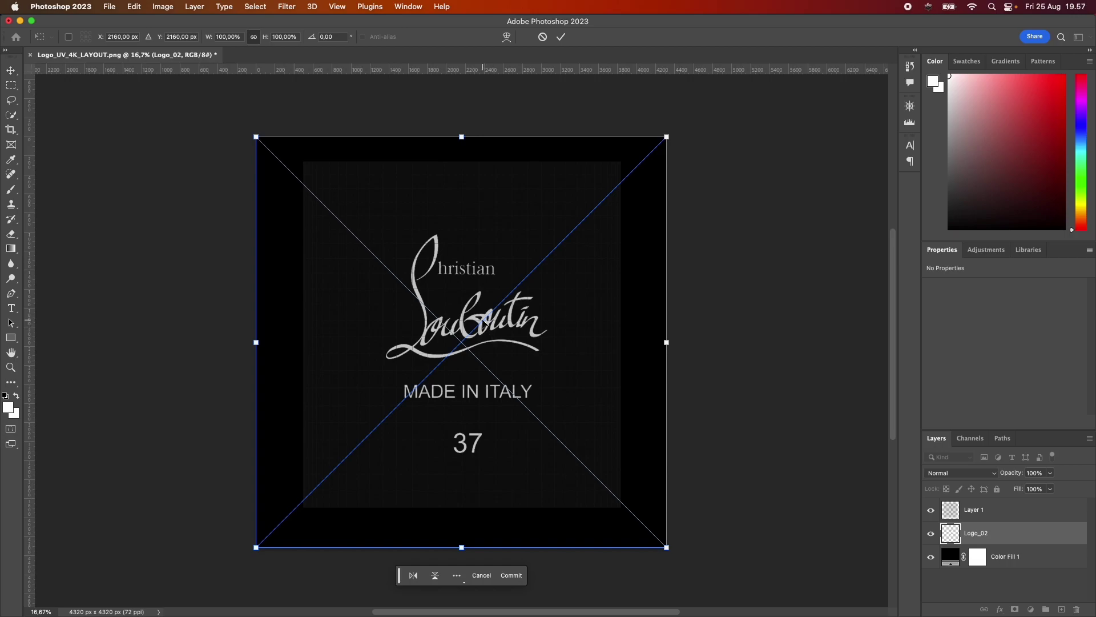
left_click_drag(483, 322, 488, 281)
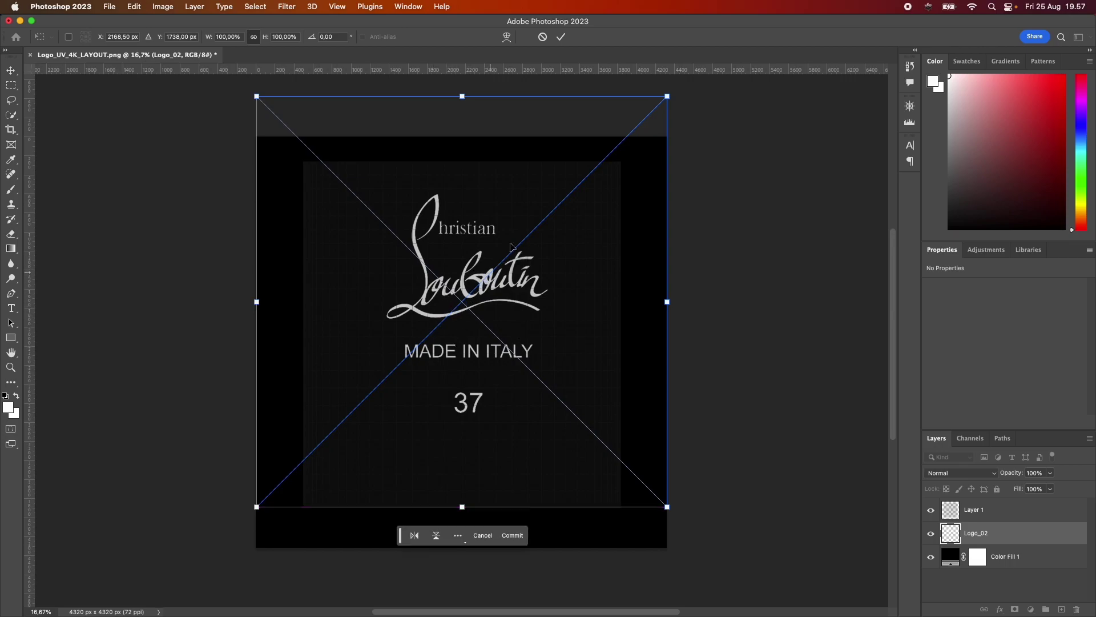
left_click(562, 36)
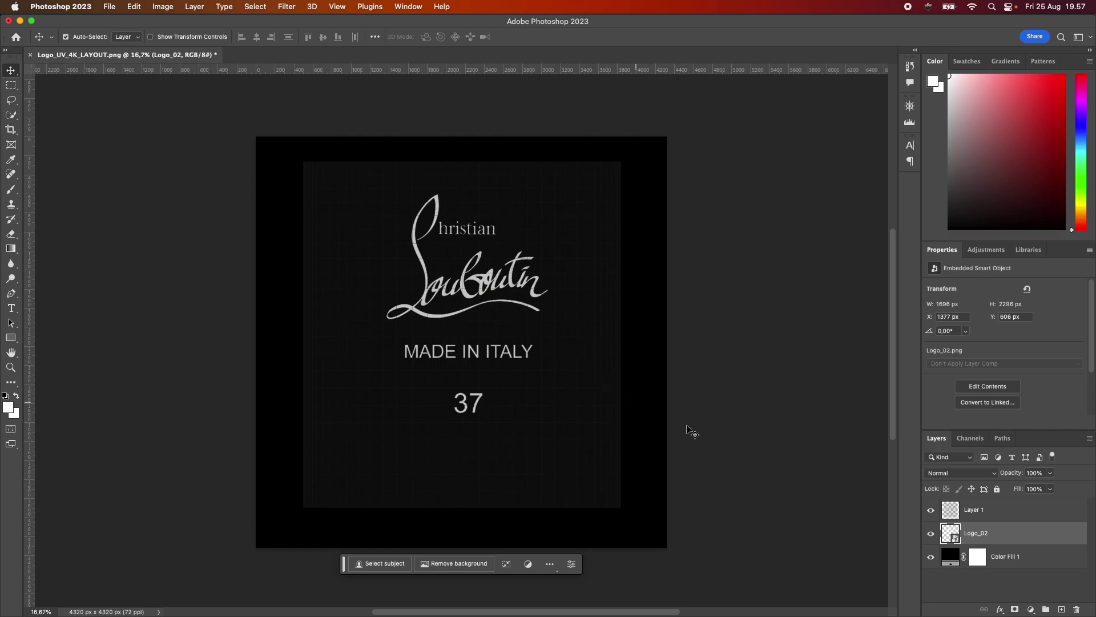
Move the Logo_02 layer above the UV layout layer and hide the layout layer.
left_click_drag(1005, 531, 1003, 510)
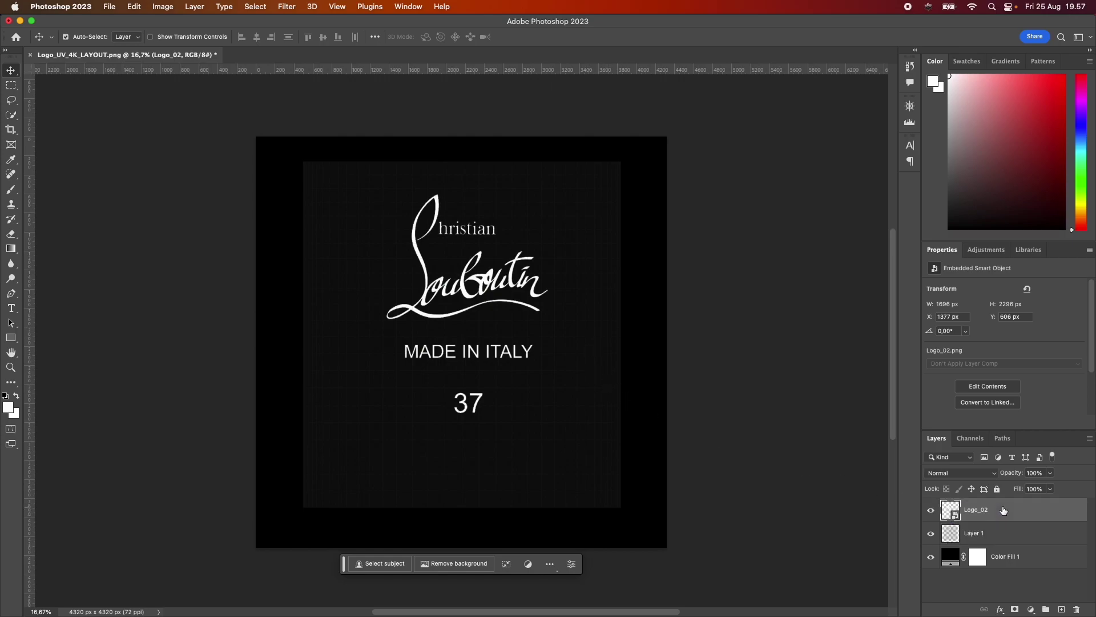
left_click(932, 535)
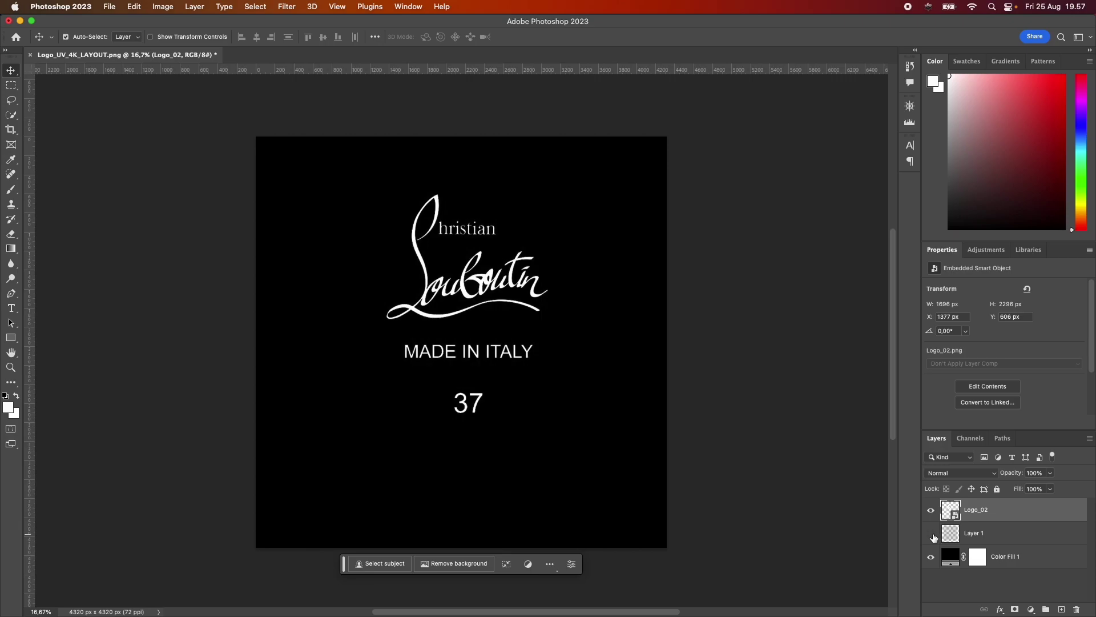
Compare the logo placement with the UV layout layer, leave that layer hidden, and apply a Gaussian Blur to the Logo_02 layer.
left_click(932, 535)
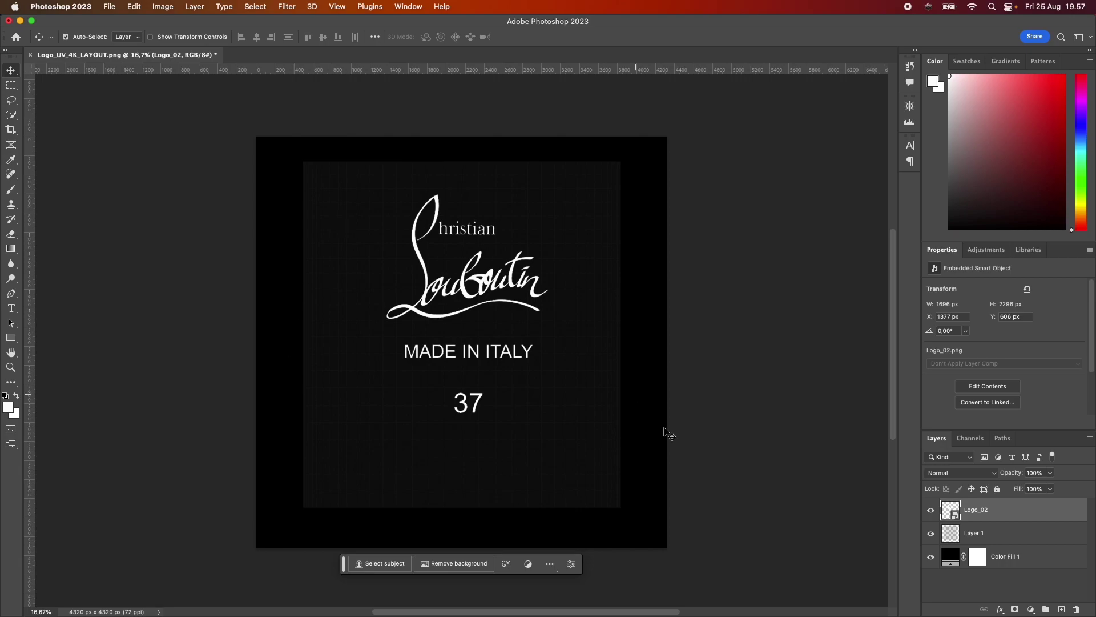
left_click(932, 535)
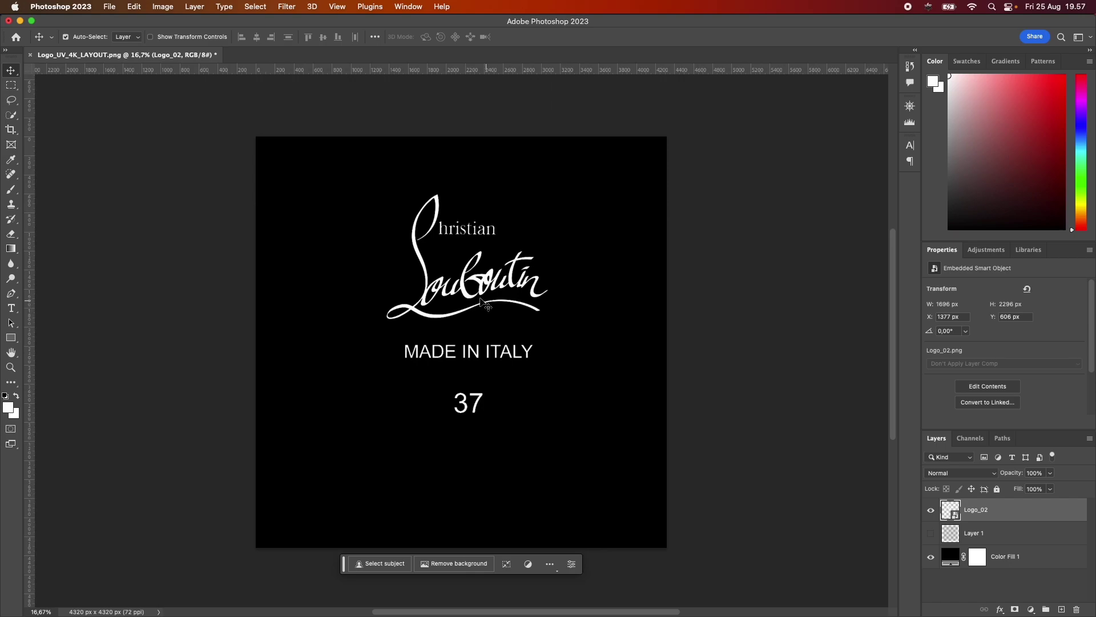
left_click(255, 7)
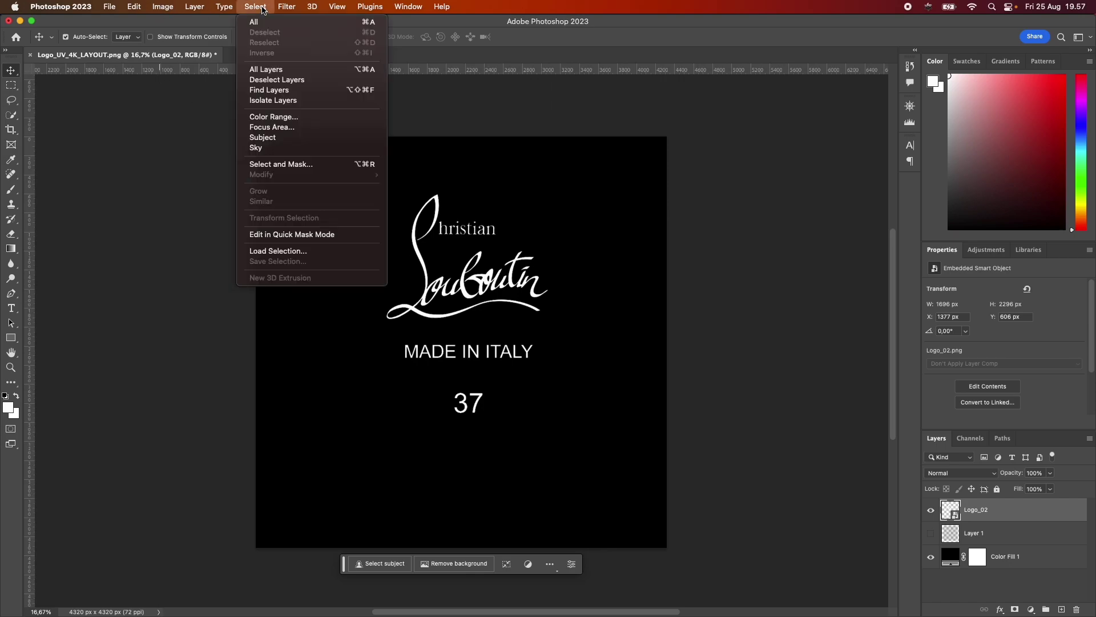
mouse_move(286, 7)
mouse_move(331, 154)
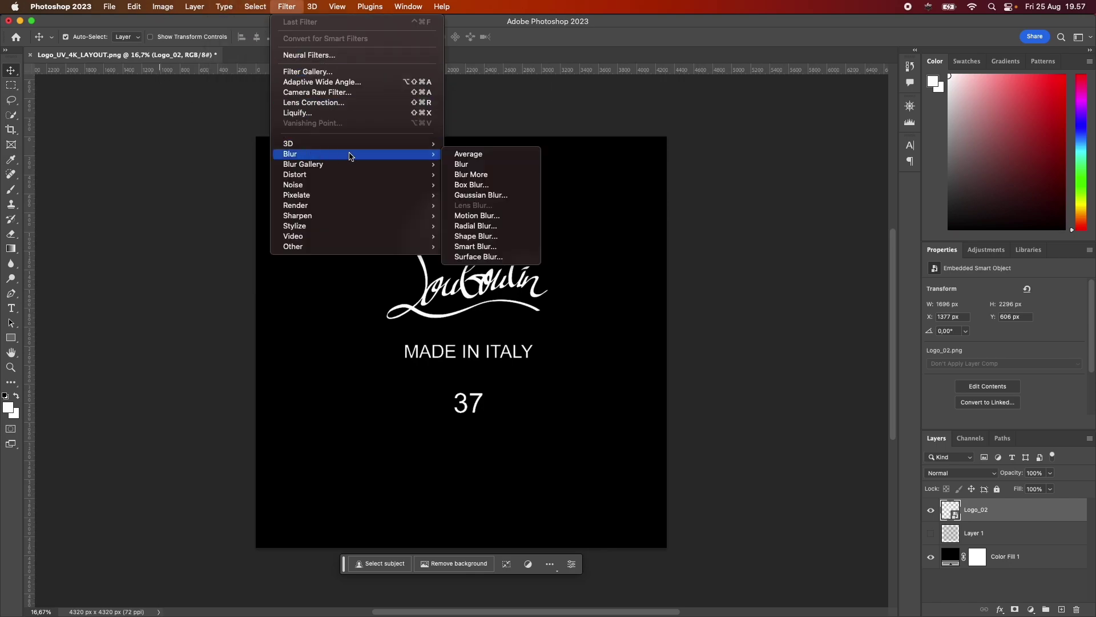
left_click(494, 194)
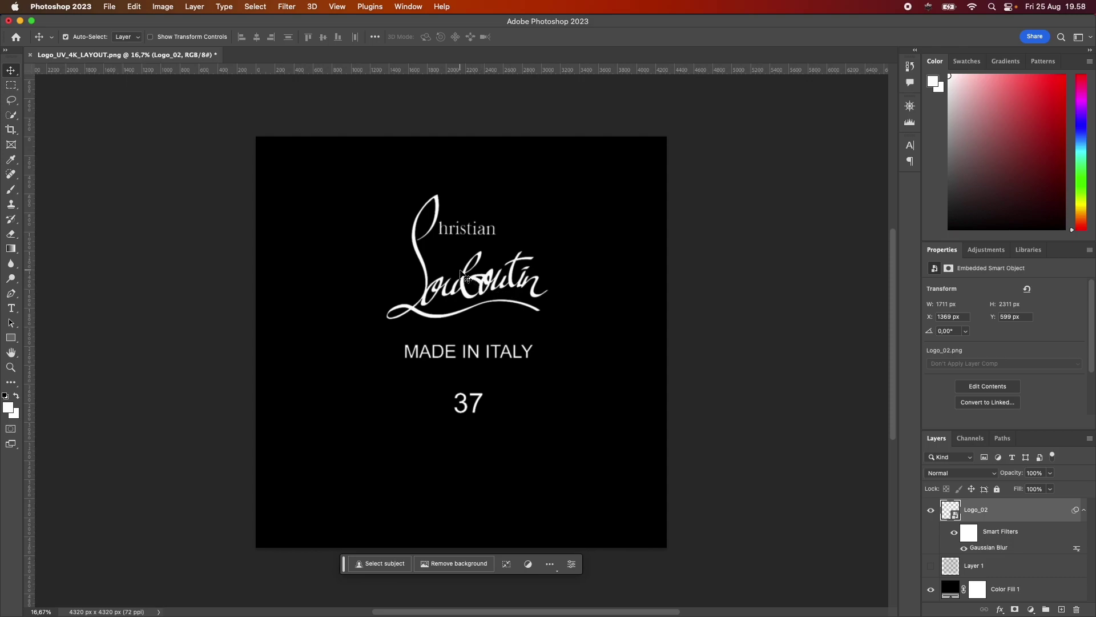
Export the blurred logo composition to the Desktop as Logo_UV_4K_LAYOUT.png.
left_click(109, 7)
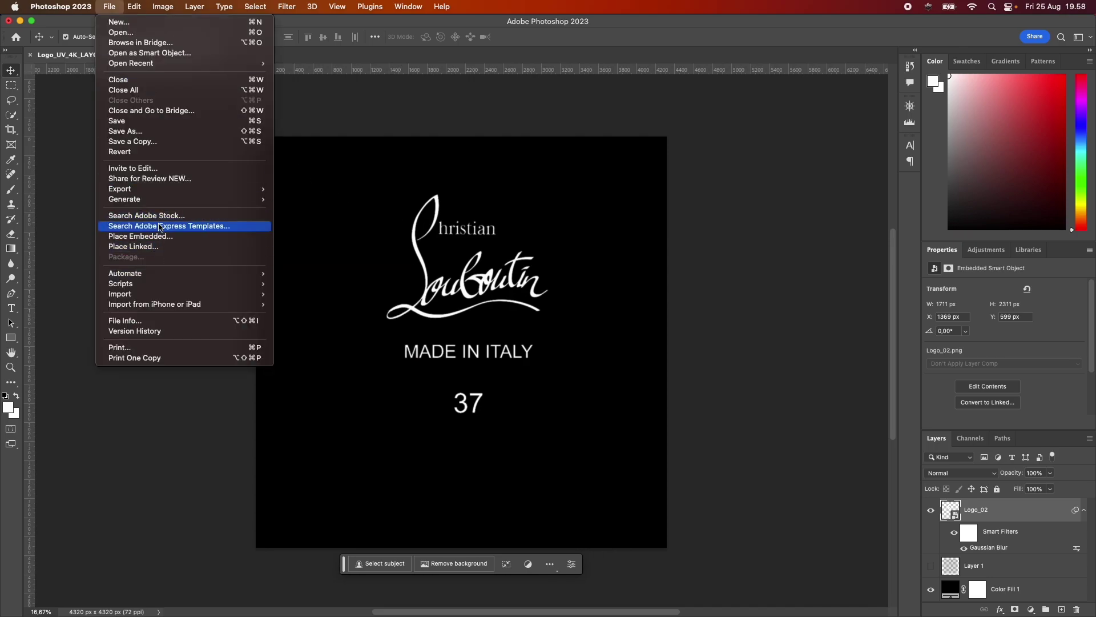
mouse_move(163, 191)
left_click(308, 199)
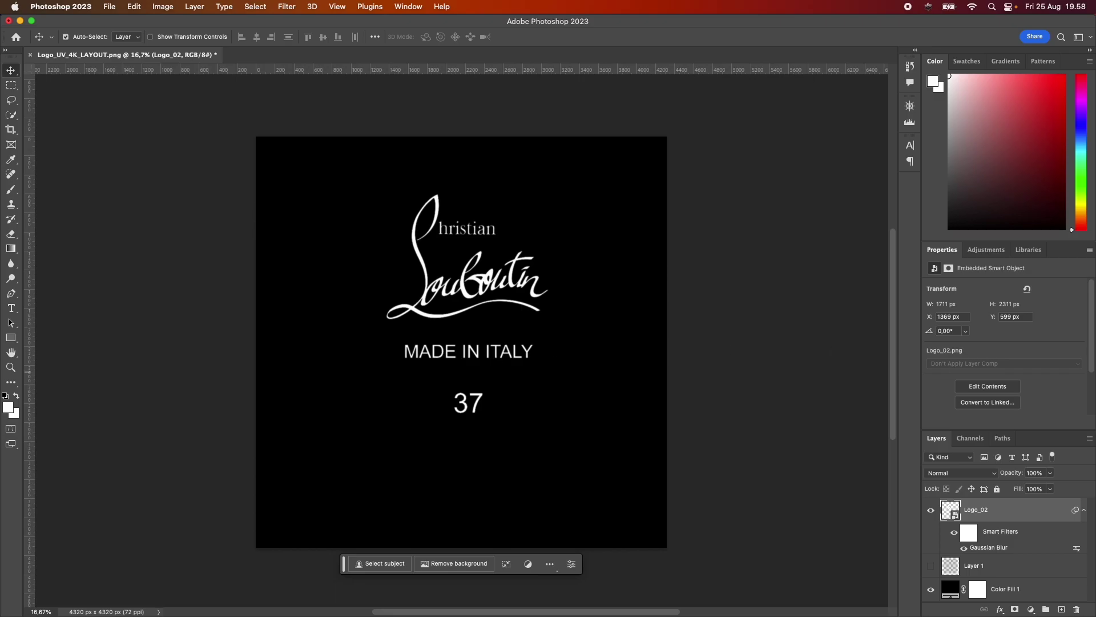
Switch to Blender, open the Layout workspace, and save the blend file.
key("super+Tab")
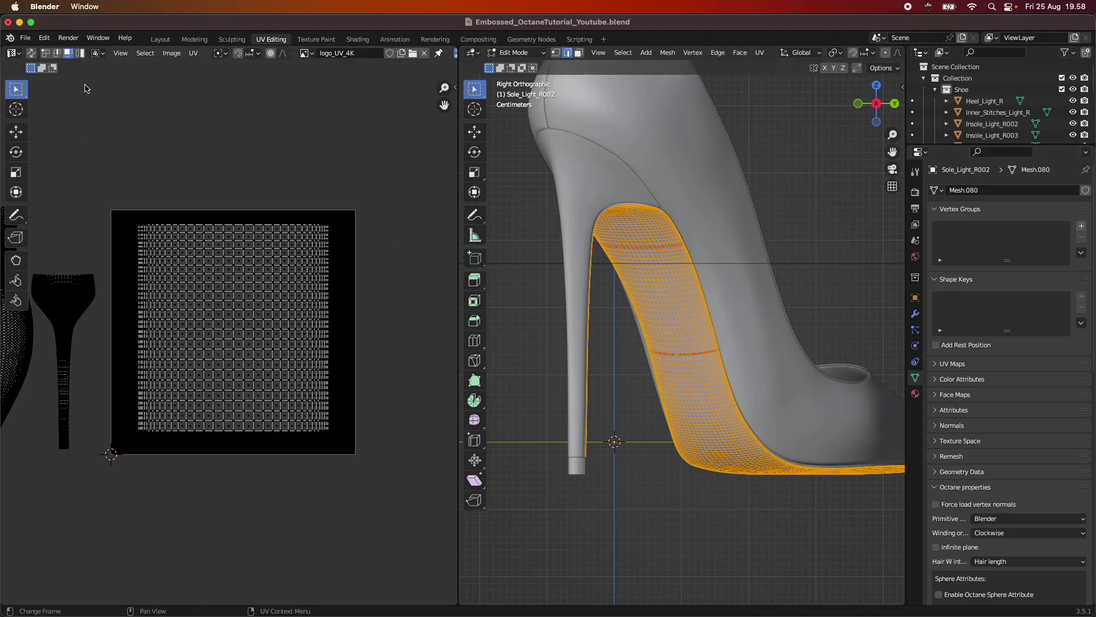
left_click(161, 40)
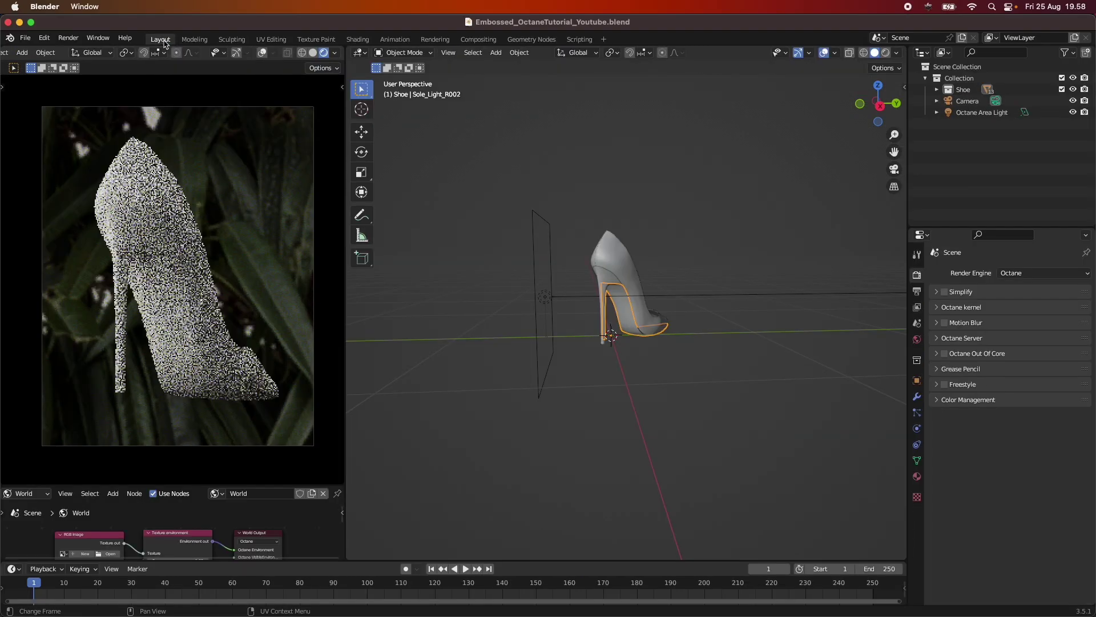
key("super+s")
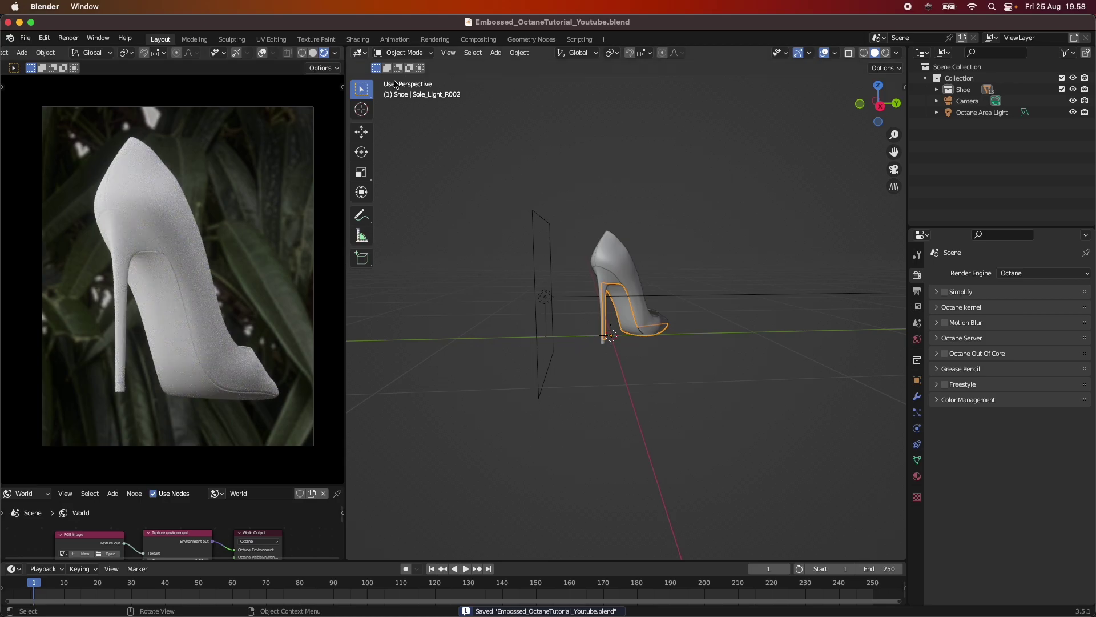
Turn the main 3D viewport into a Shader Editor, show overlays in the render view, and create a new material for the sole.
scroll(628, 303, "up", 10)
scroll(255, 349, "up", 4)
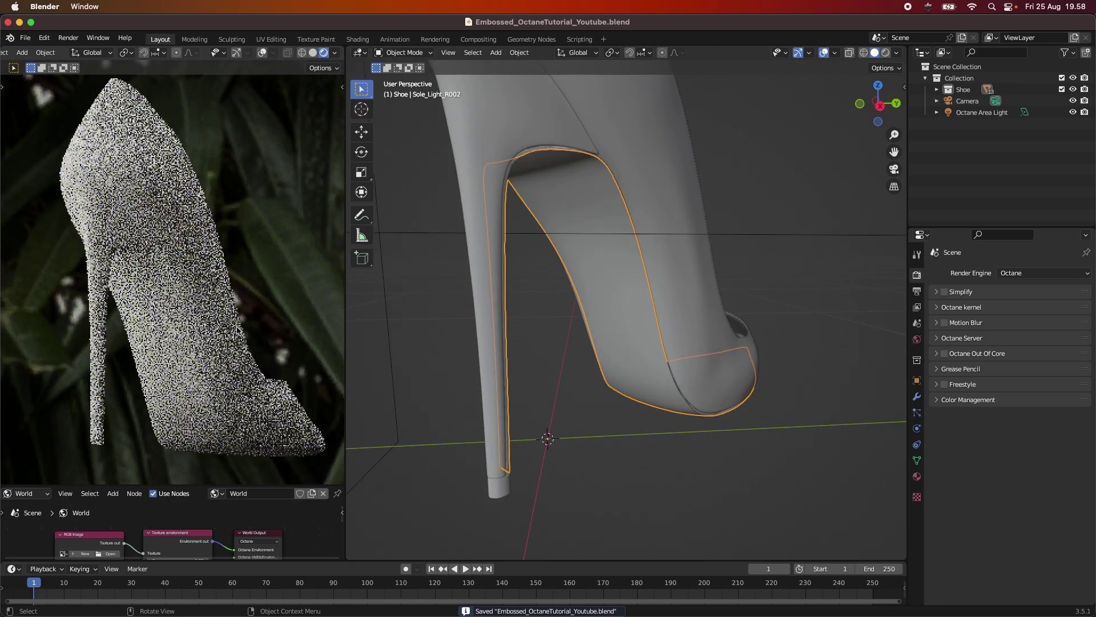
scroll(237, 330, "up", 4)
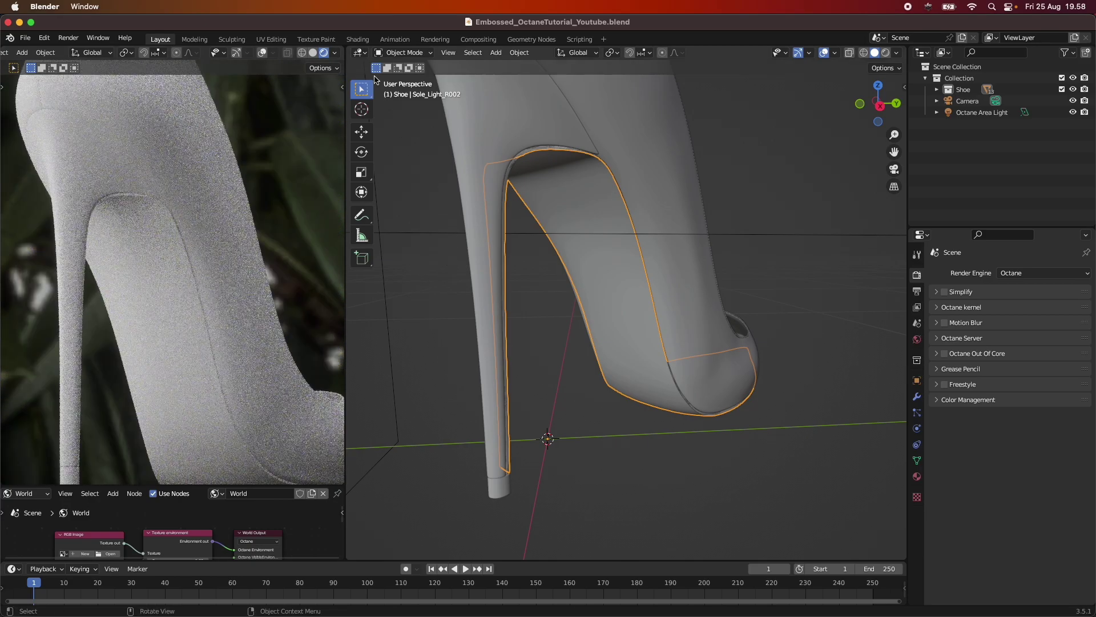
left_click(360, 52)
left_click(406, 186)
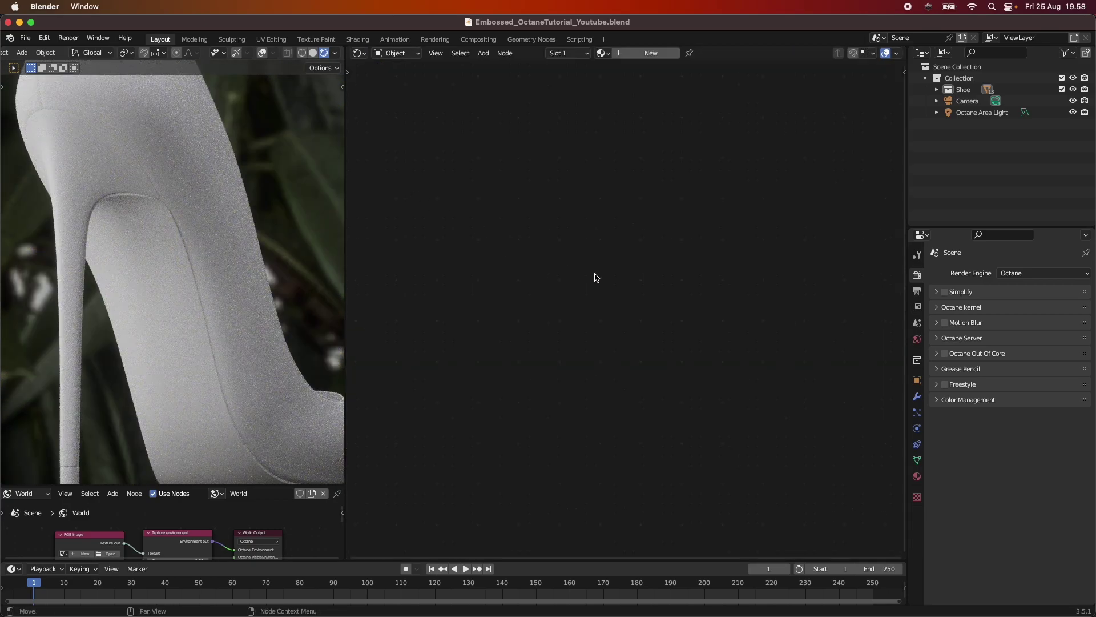
left_click(263, 52)
left_click(629, 53)
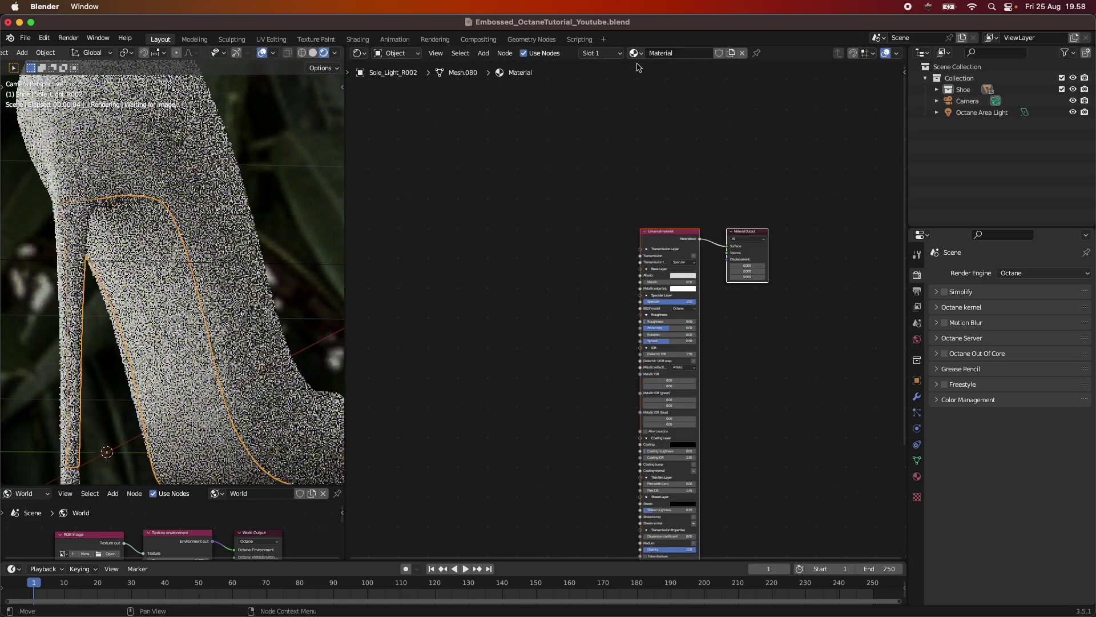
Darken the Universal material's Albedo color to a value of 0.01 and hide the overlays in the render view.
scroll(618, 272, "down", 2)
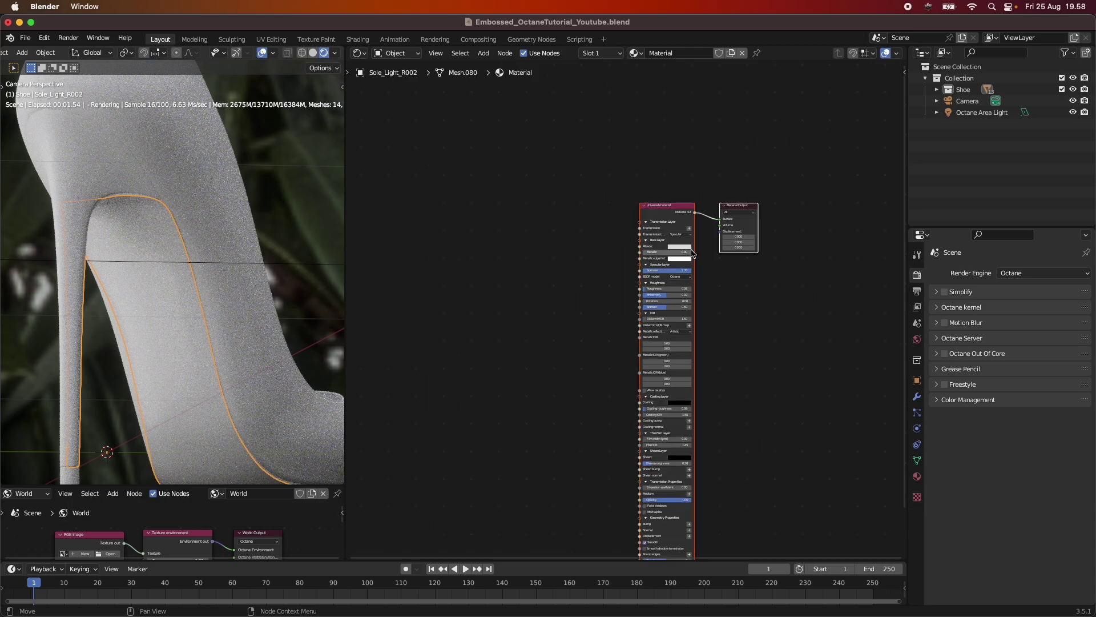
scroll(618, 272, "up", 3)
left_click(704, 215)
double_click(716, 205)
type("0.01")
key("Return")
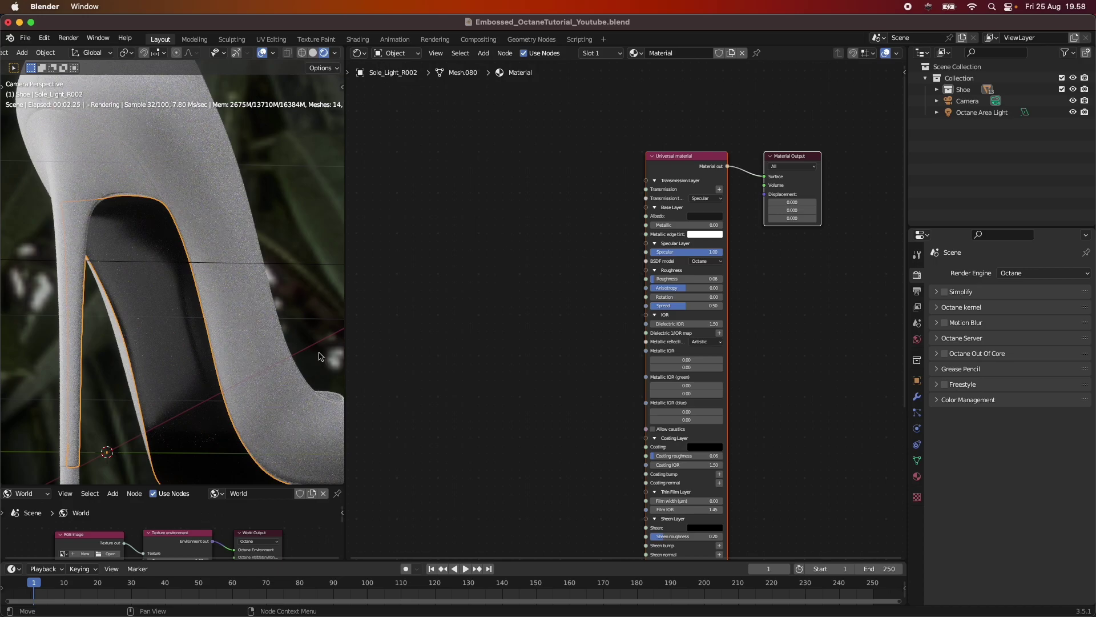
left_click(262, 53)
scroll(243, 265, "up", 5)
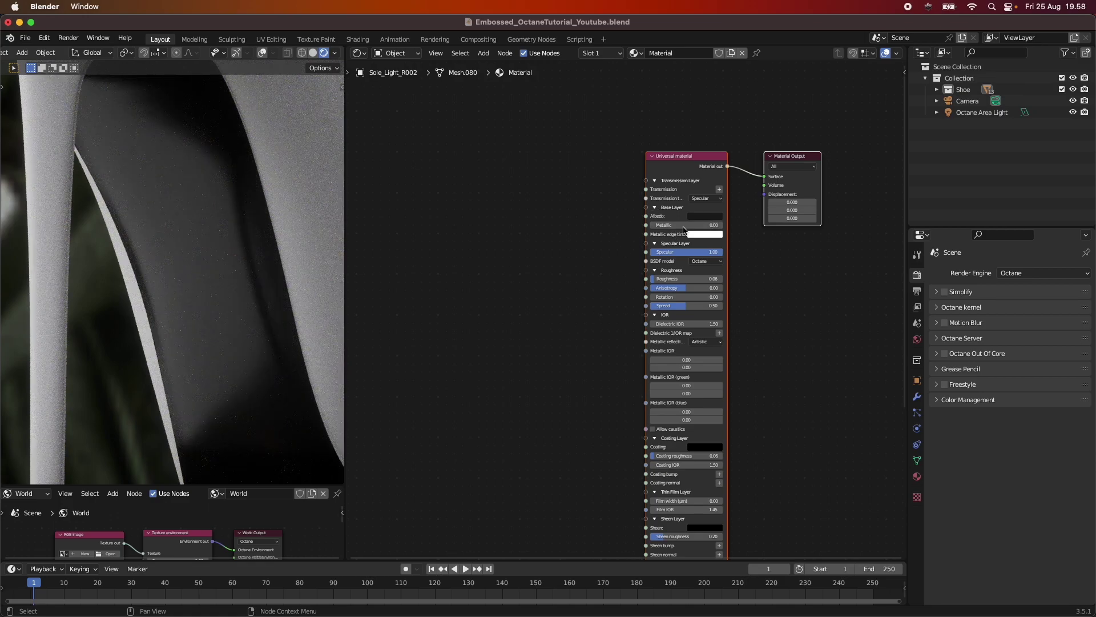
Add an Octane RGB Image node beside the Universal material node.
scroll(573, 318, "down", 2)
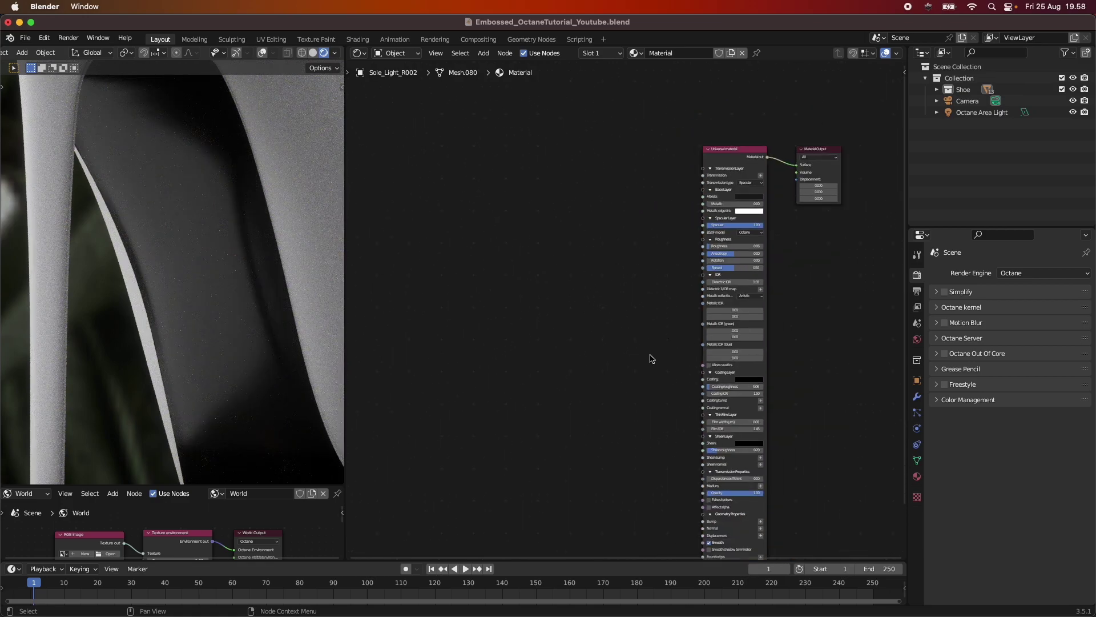
scroll(653, 350, "down", 1)
scroll(619, 364, "up", 1)
scroll(592, 371, "up", 1)
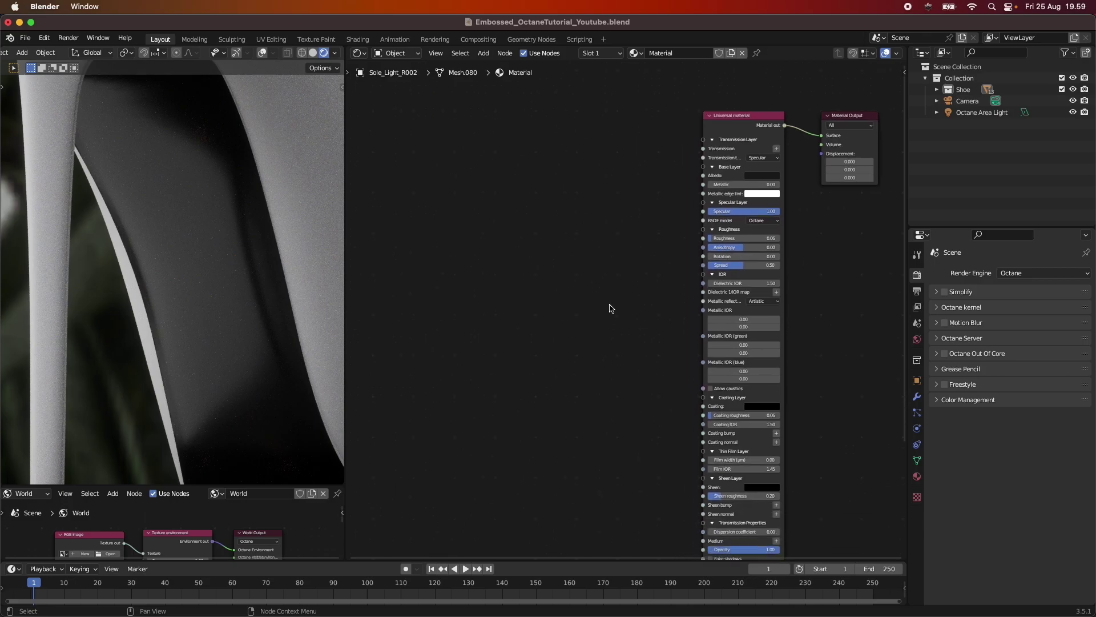
middle_click_drag(578, 306, 502, 338)
key("shift+a")
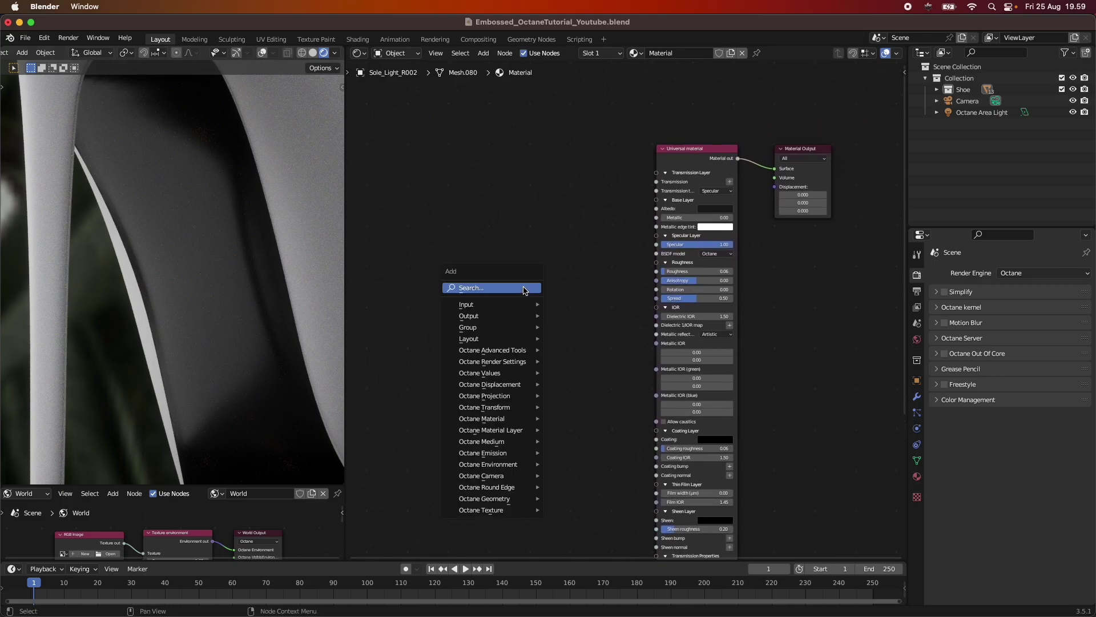
left_click(523, 287)
type("rgb")
key("Return")
left_click(525, 290)
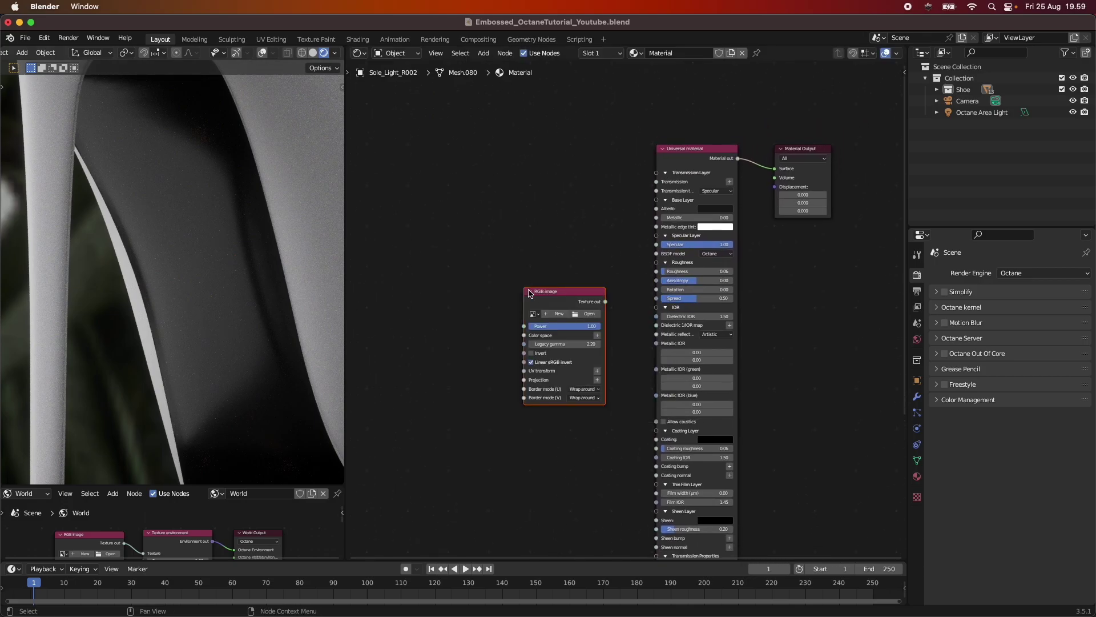
Load Logo_UV_4K_LAYOUT.png into the RGB Image node, connect its texture output to Albedo, and move the node farther from the material.
left_click(589, 314)
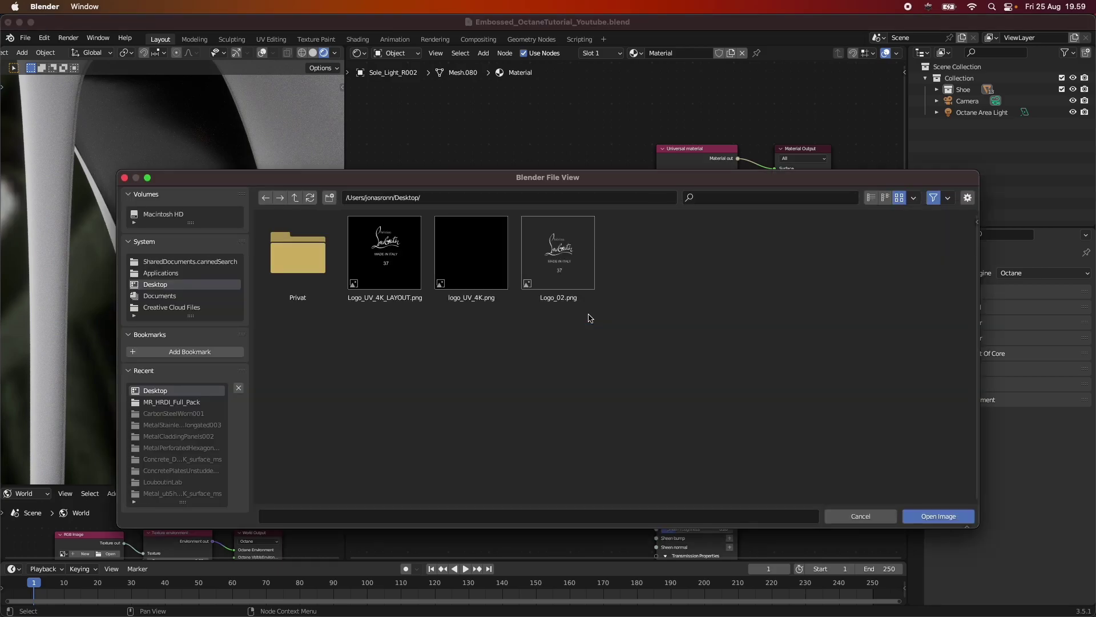
double_click(396, 271)
left_click_drag(605, 303, 655, 215)
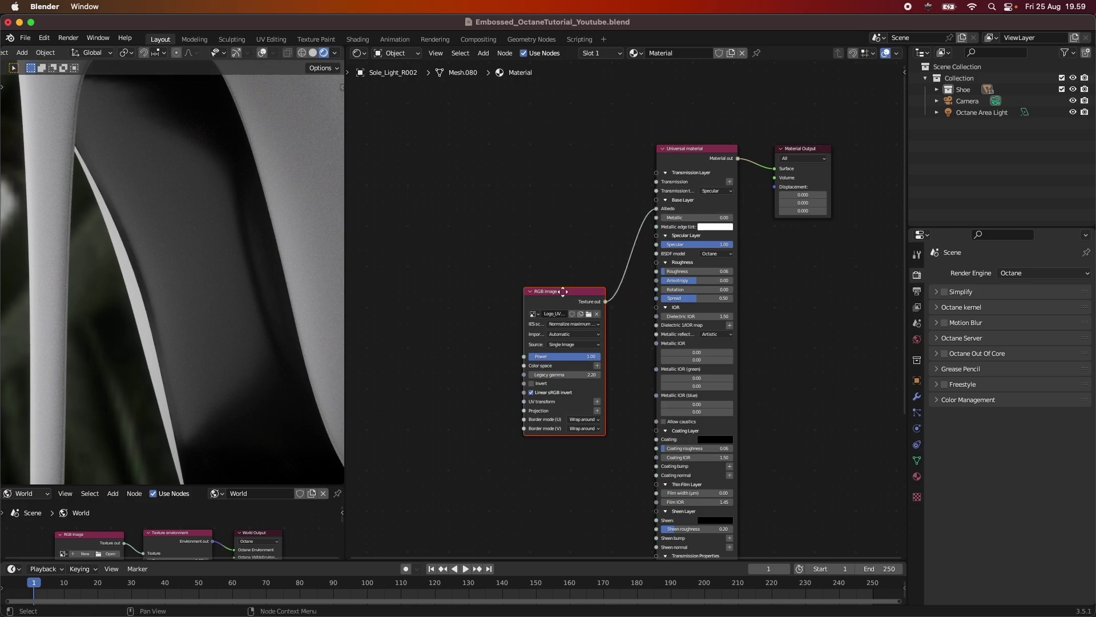
left_click_drag(569, 296, 529, 252)
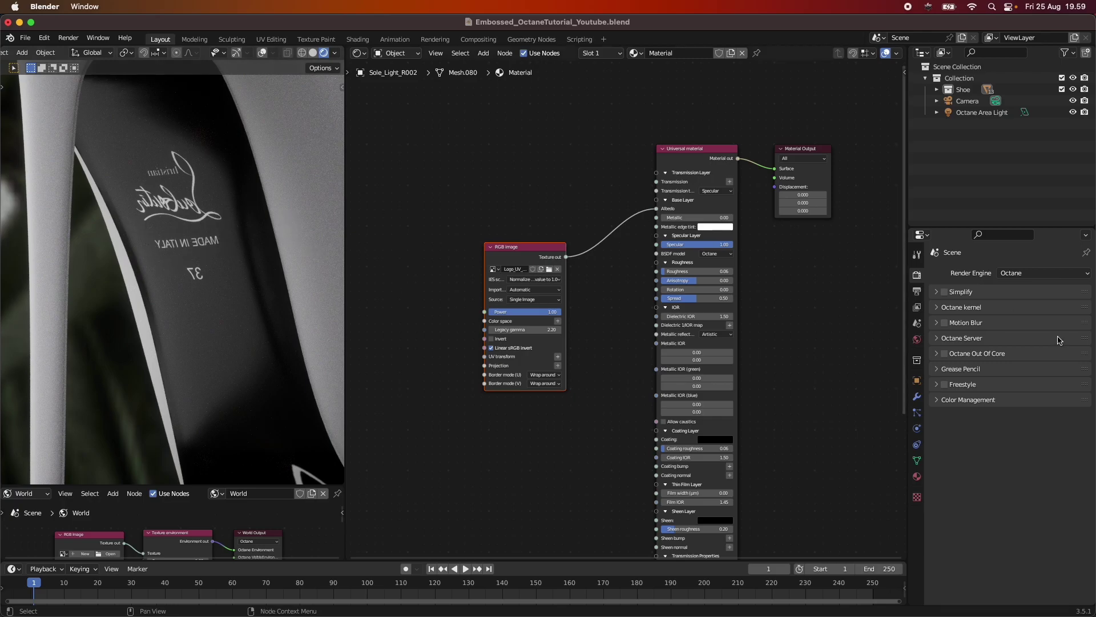
Switch to Photoshop and flip the Logo_02 layer horizontally.
key("super+Tab")
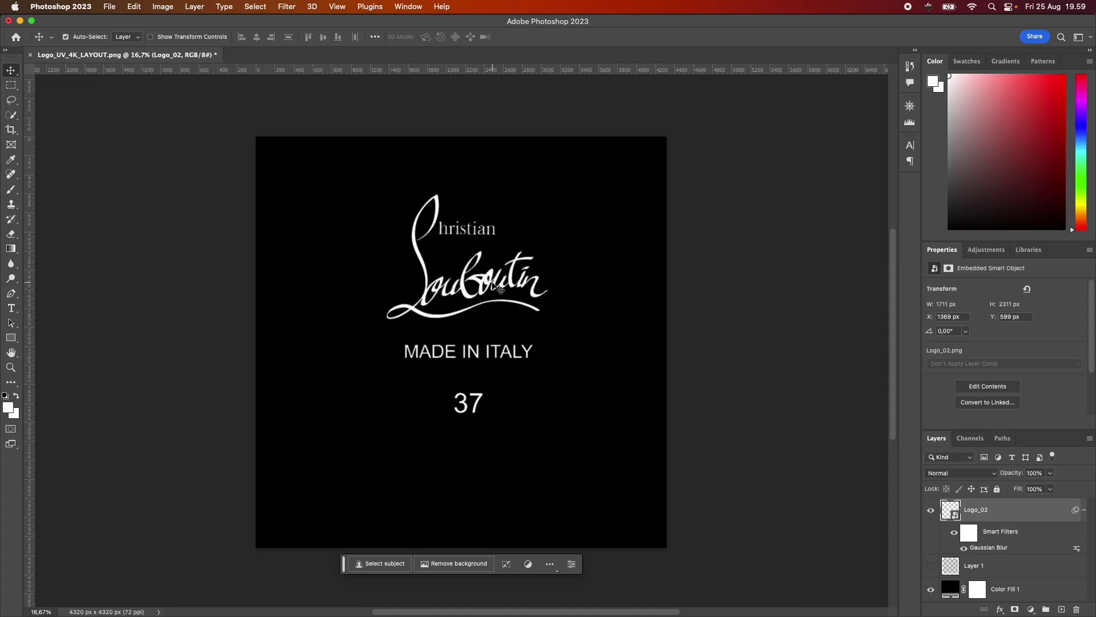
key("super+t")
key("Return")
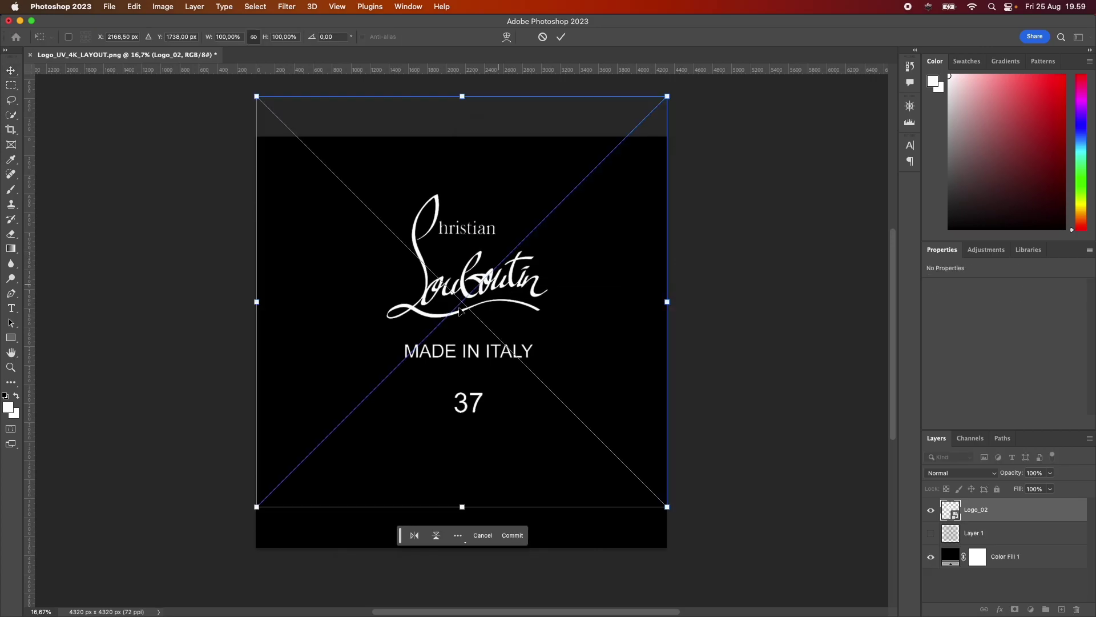
right_click(484, 287)
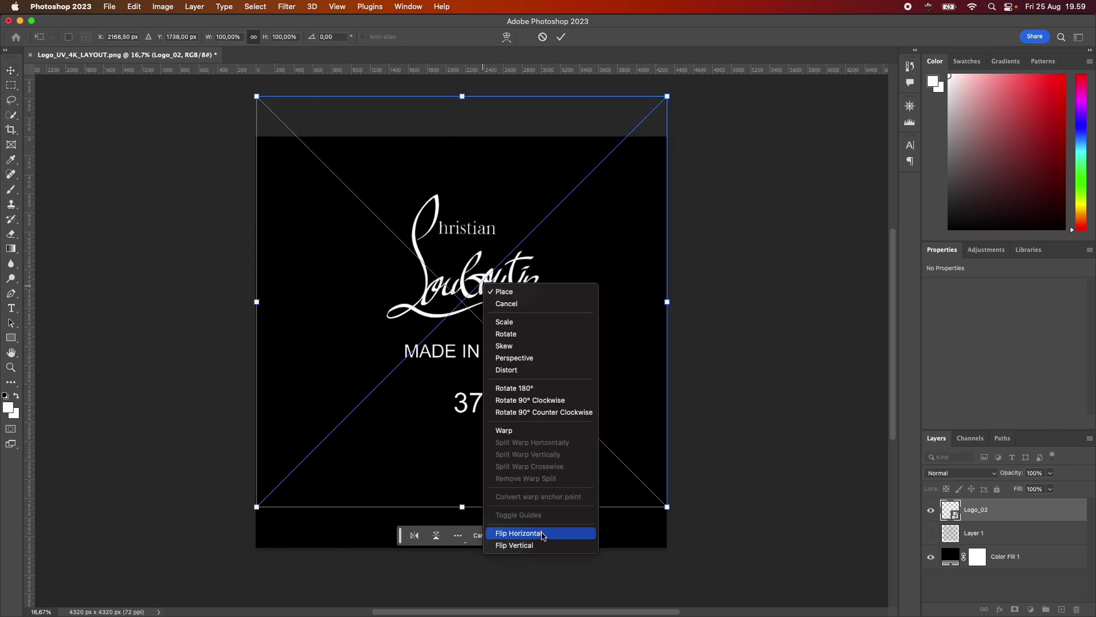
left_click(542, 534)
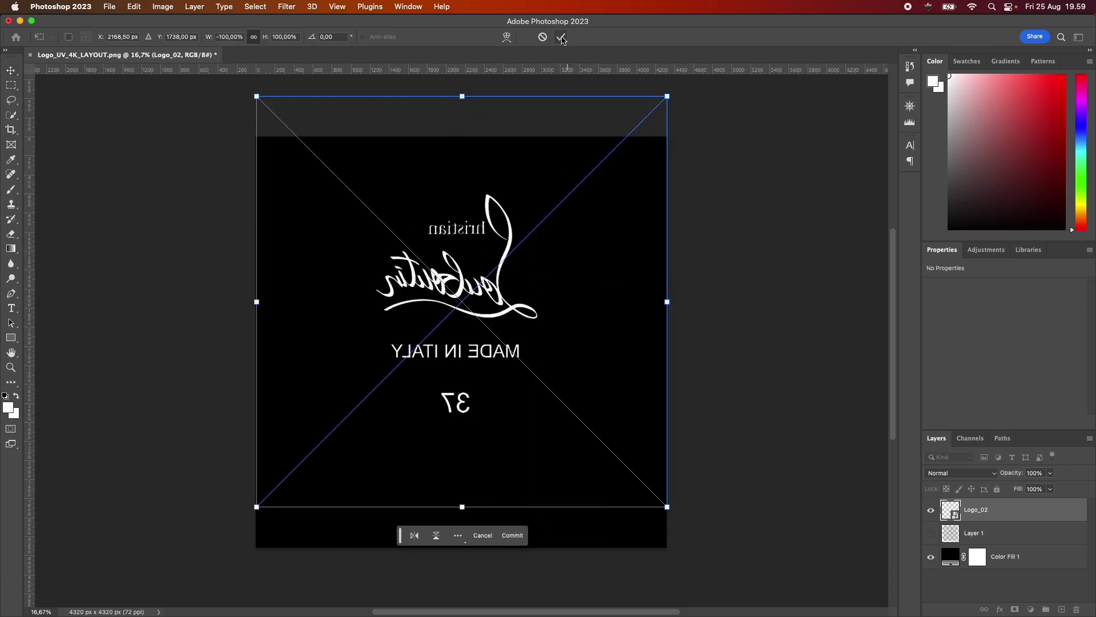
left_click(561, 37)
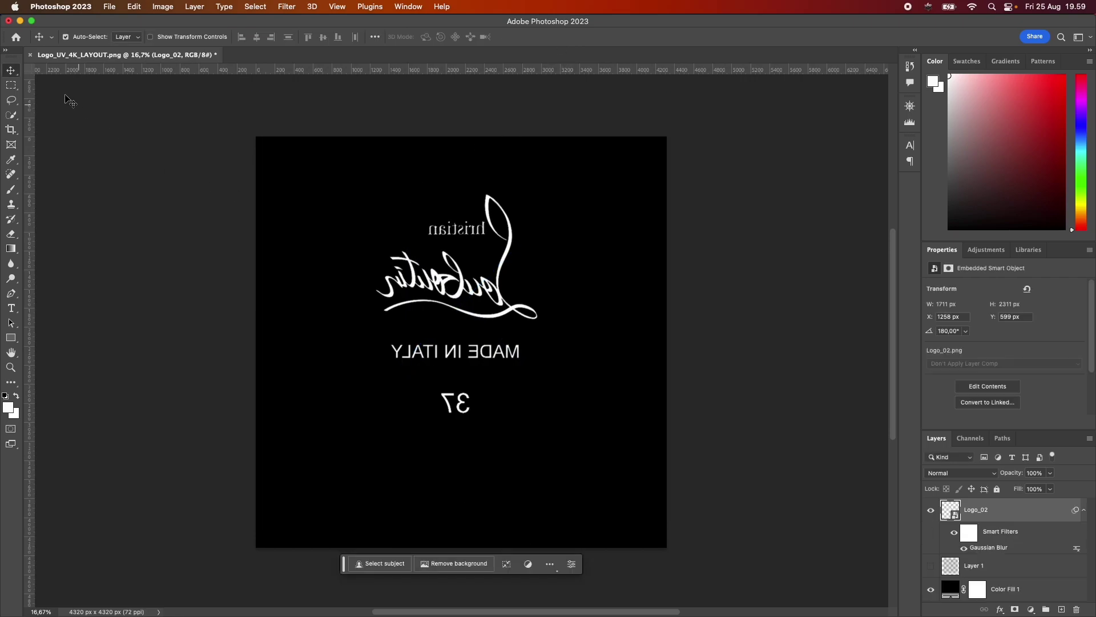
Export the mirrored logo composition again with Export As.
left_click(109, 6)
mouse_move(171, 189)
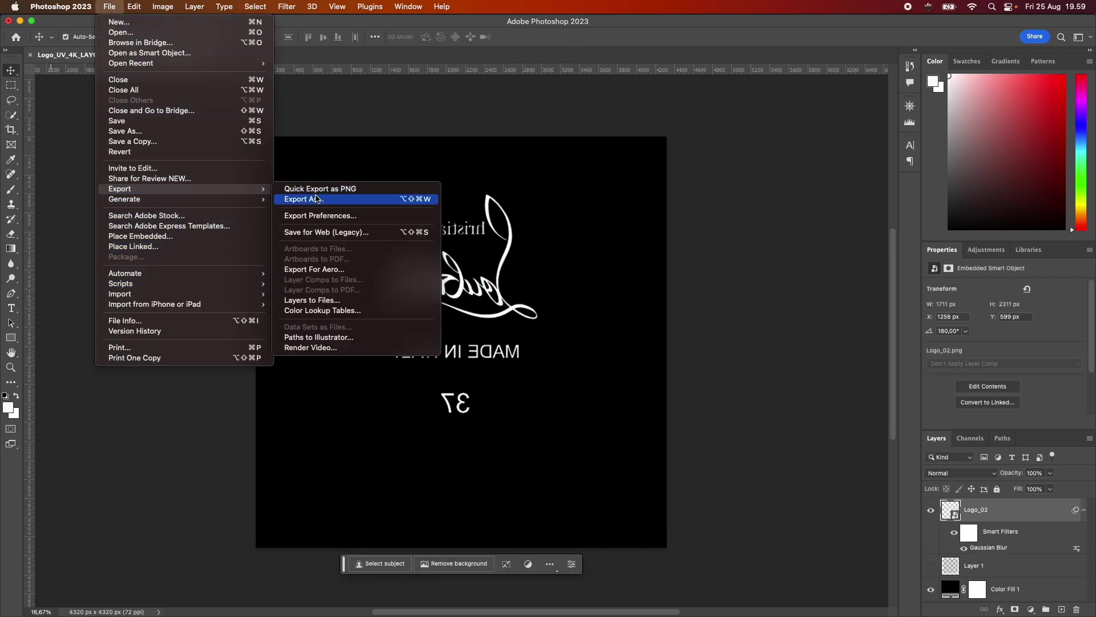
left_click(328, 200)
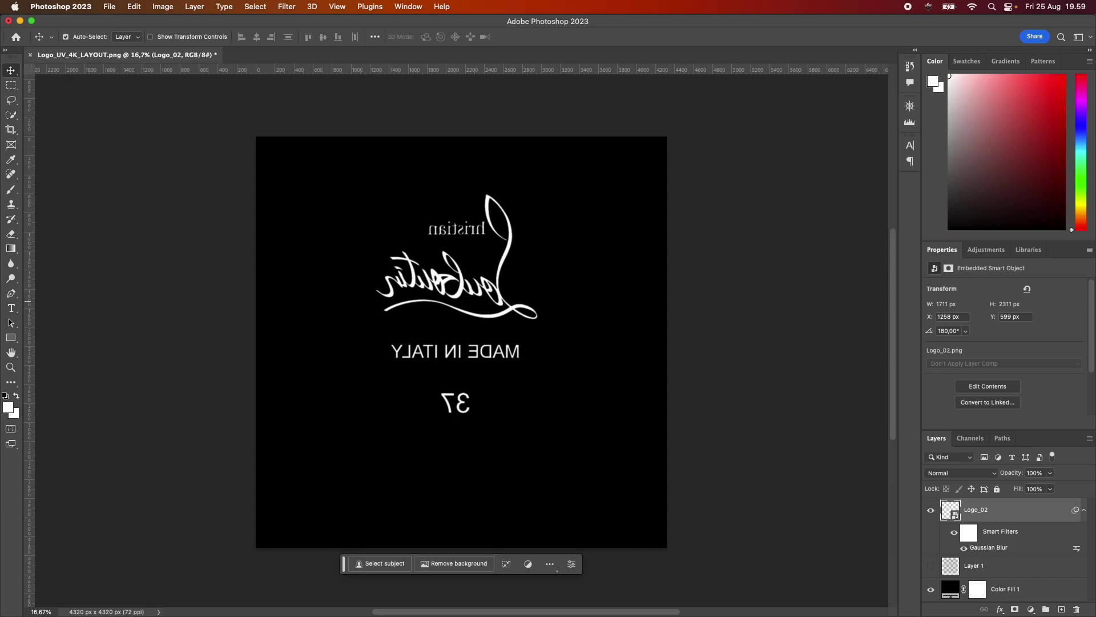
Switch back to Blender and load the re-exported mirrored logo image into the RGB Image node.
key("super+Tab")
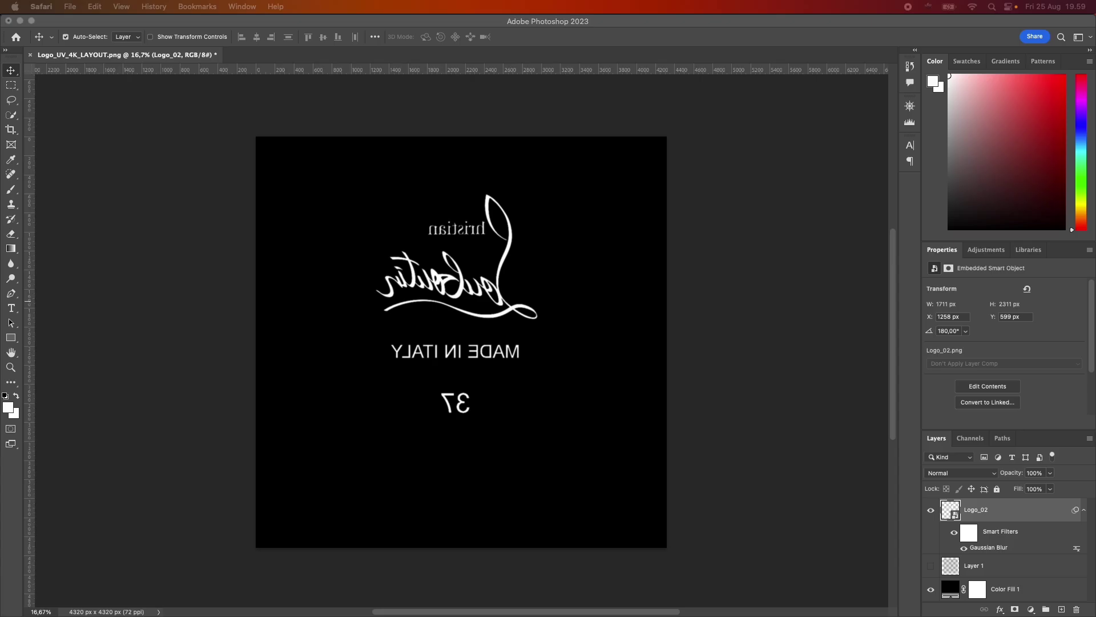
key("super+Tab")
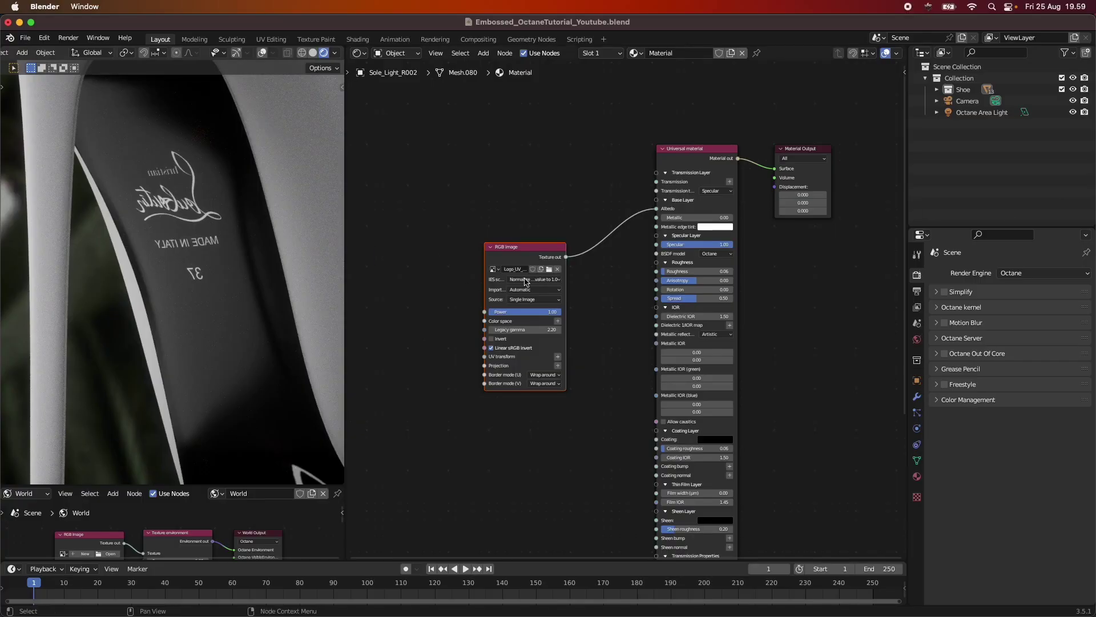
left_click(549, 271)
double_click(384, 259)
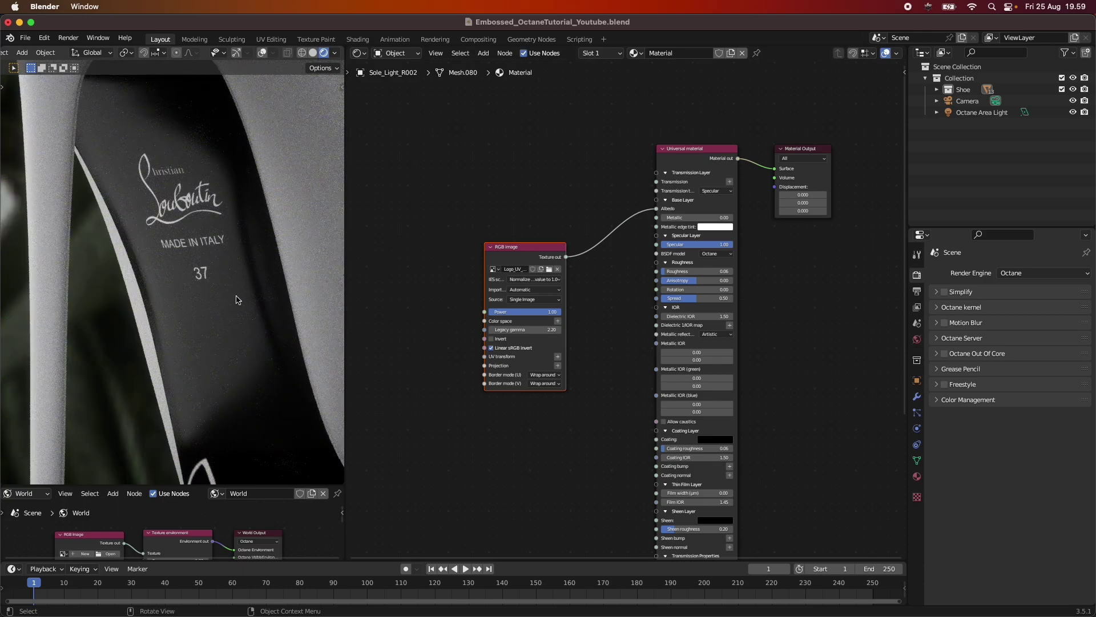
scroll(240, 288, "down", 4)
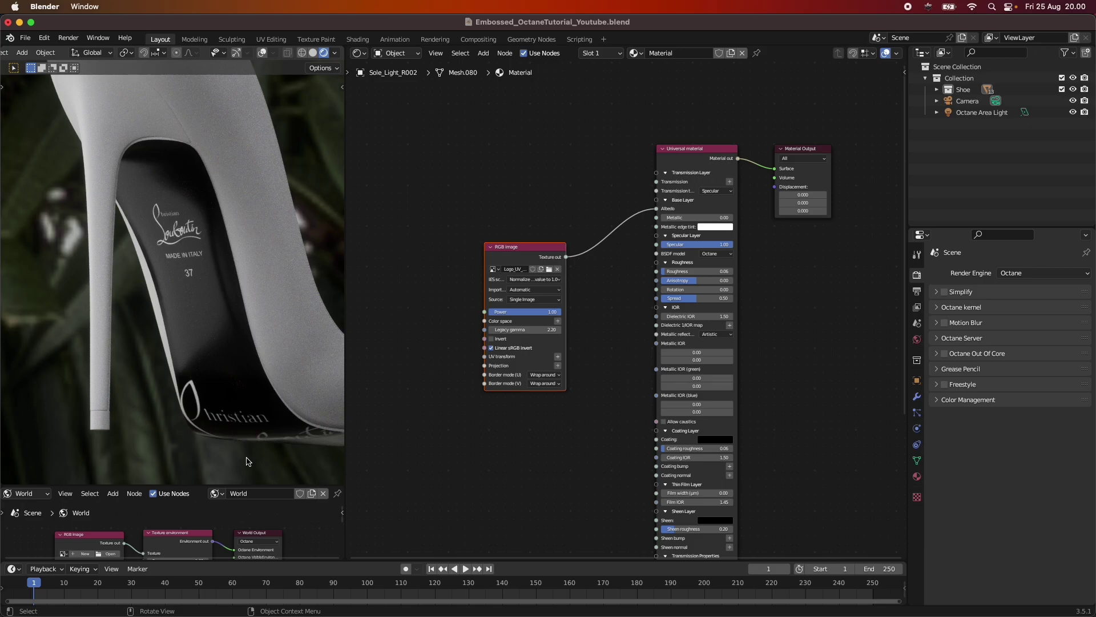
Switch to Photoshop, show Layer 1 for reference, and enlarge the Logo_02 layer to about 112%.
key("super+Tab")
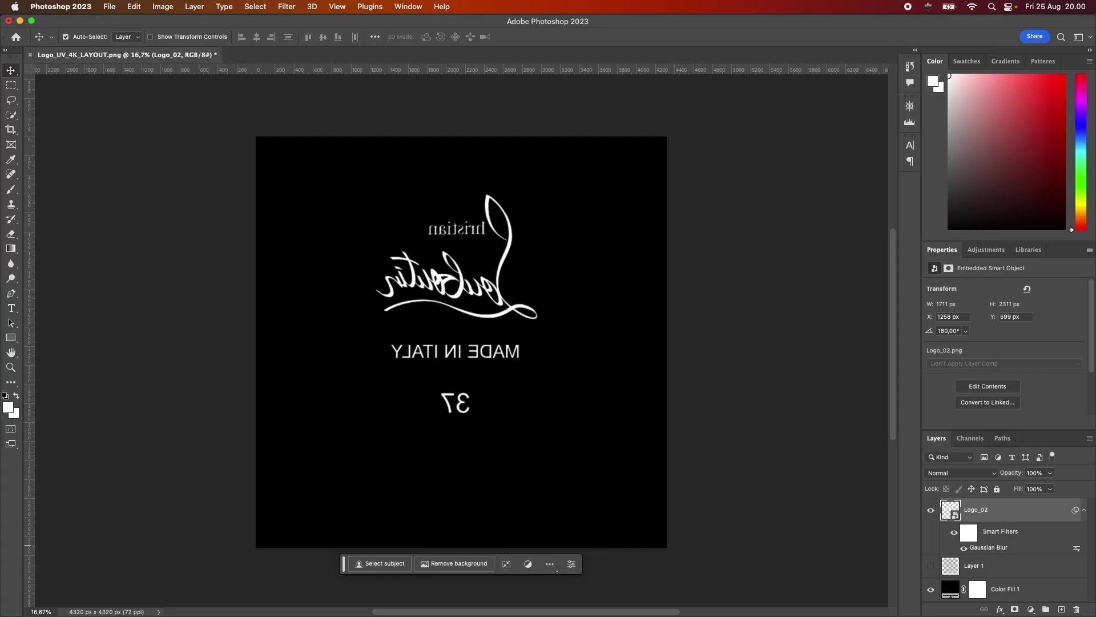
left_click(931, 567)
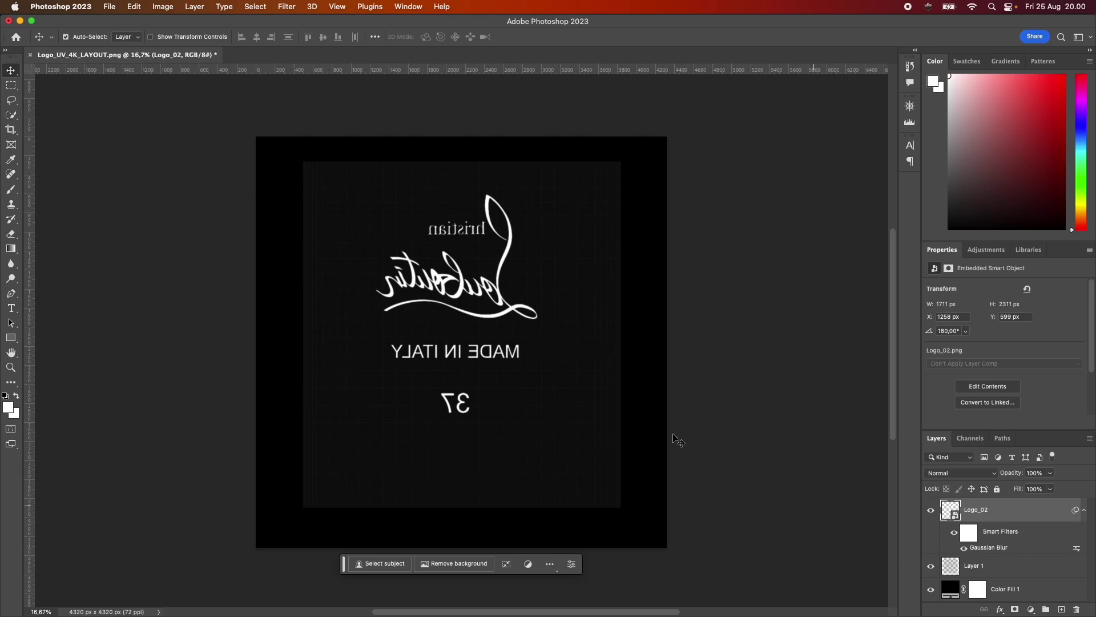
key("super+t")
left_click(480, 384)
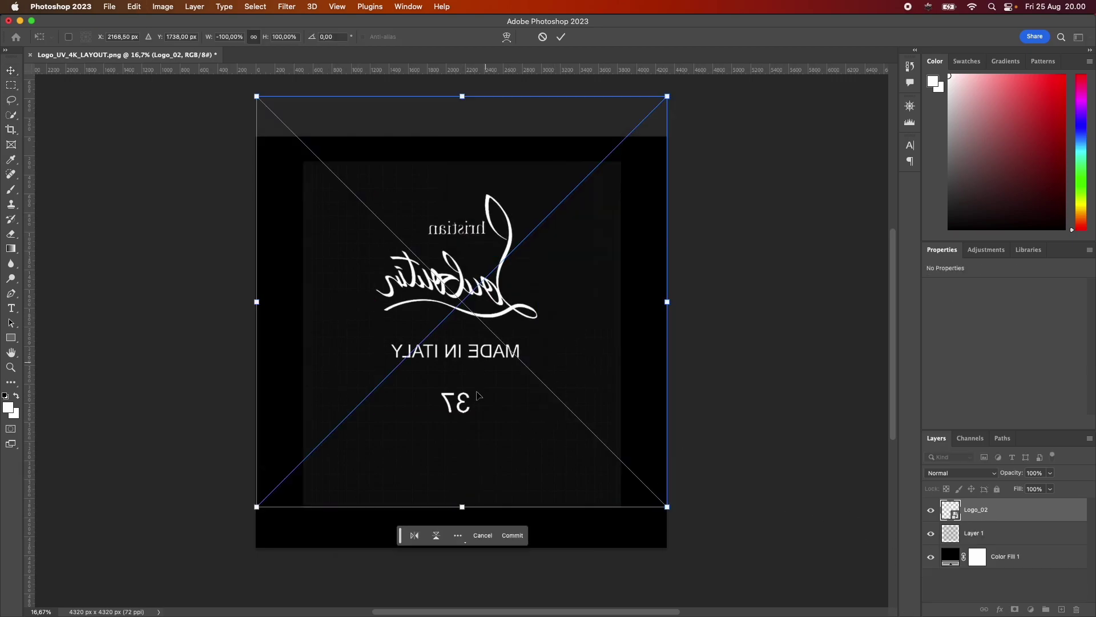
left_click_drag(466, 513, 466, 534)
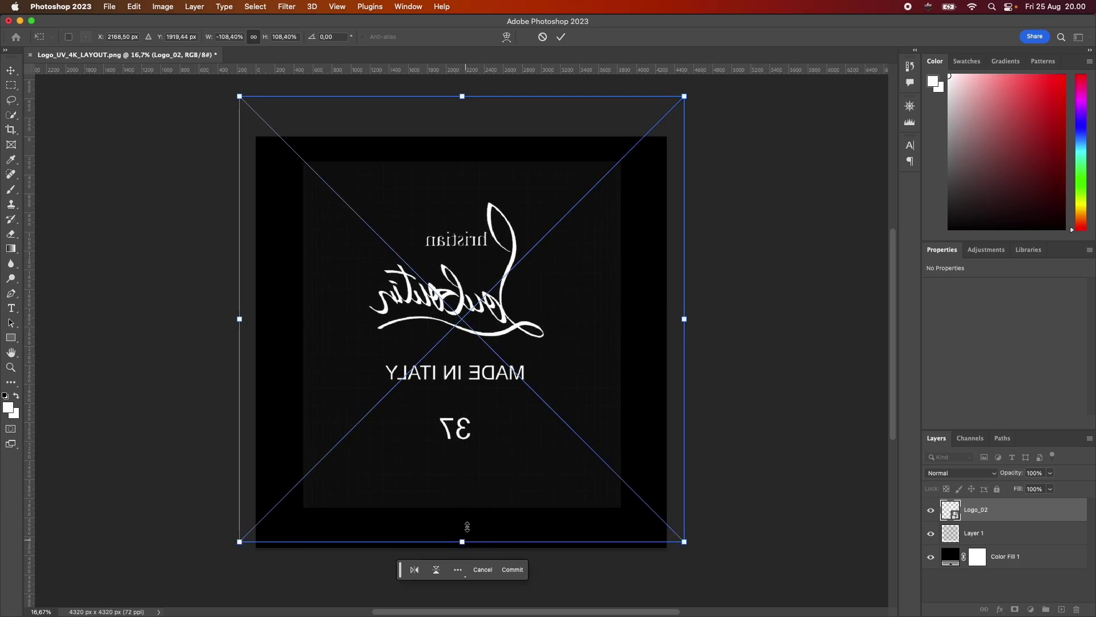
left_click_drag(468, 98, 469, 80)
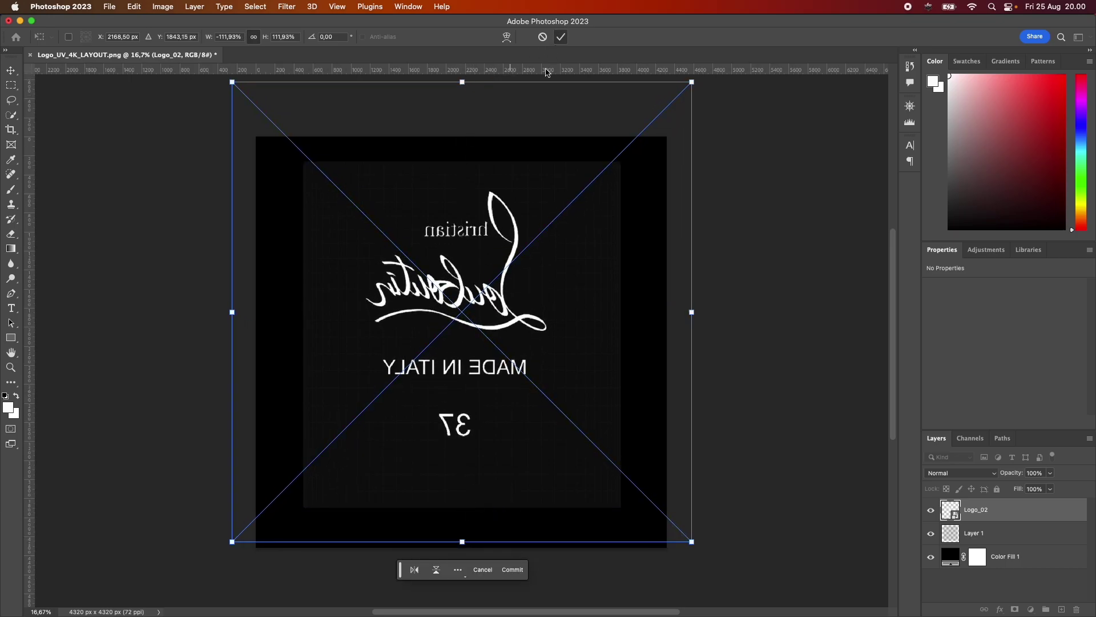
left_click(562, 37)
left_click(109, 6)
mouse_move(171, 189)
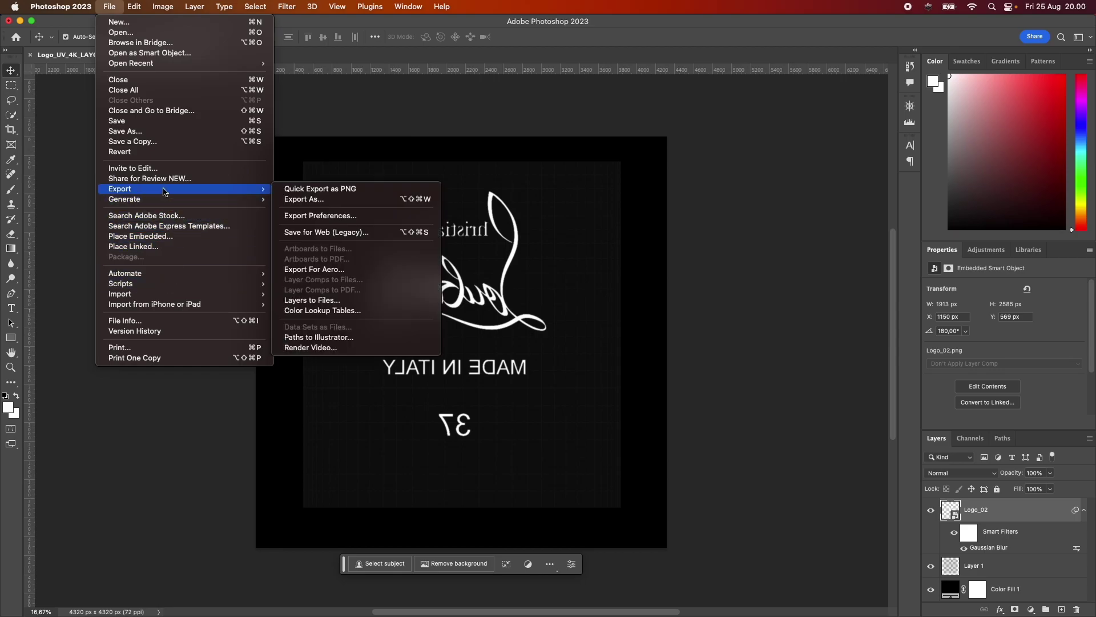
left_click(310, 200)
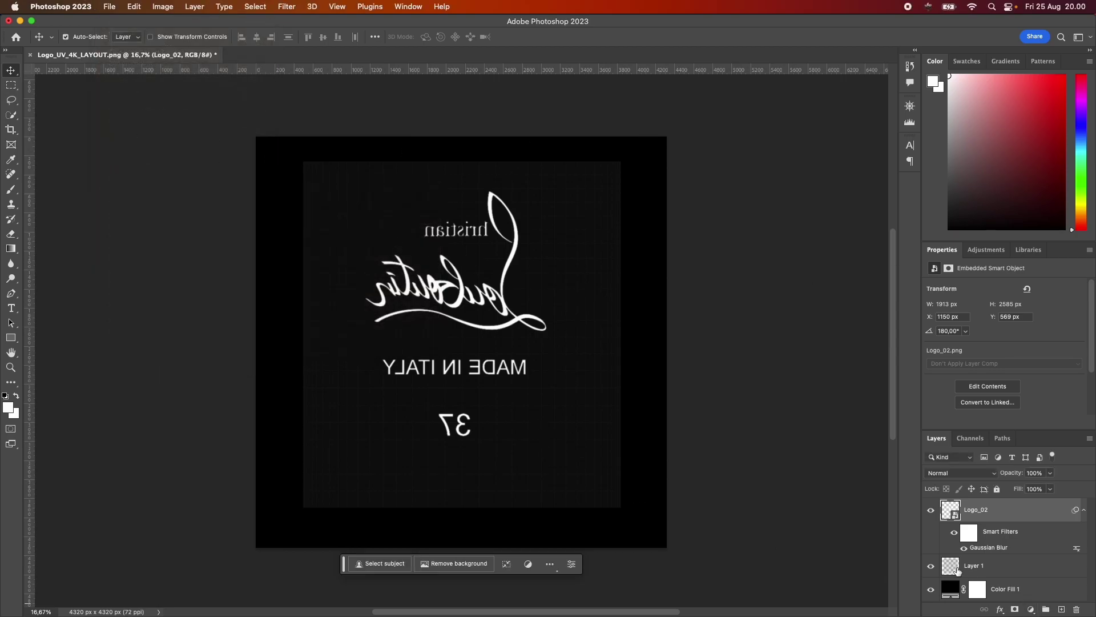
Hide Layer 1 and export the enlarged logo composition again with Export As.
left_click(931, 567)
left_click(109, 6)
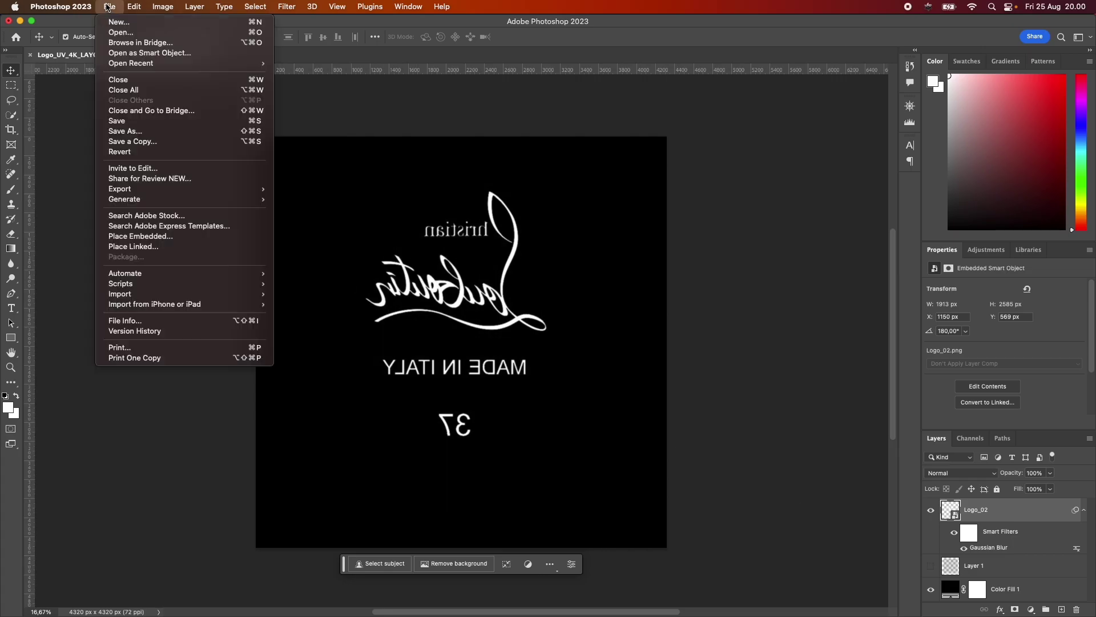
mouse_move(132, 189)
left_click(304, 199)
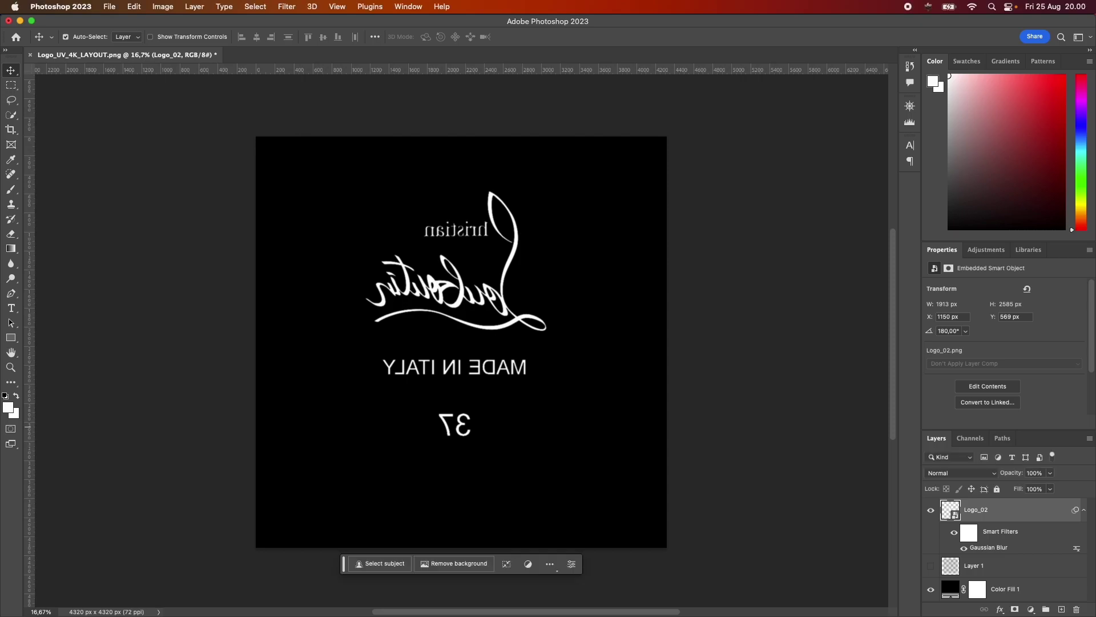
Switch back to Blender and reload the newly exported enlarged logo image in the RGB Image node.
key("super+Tab")
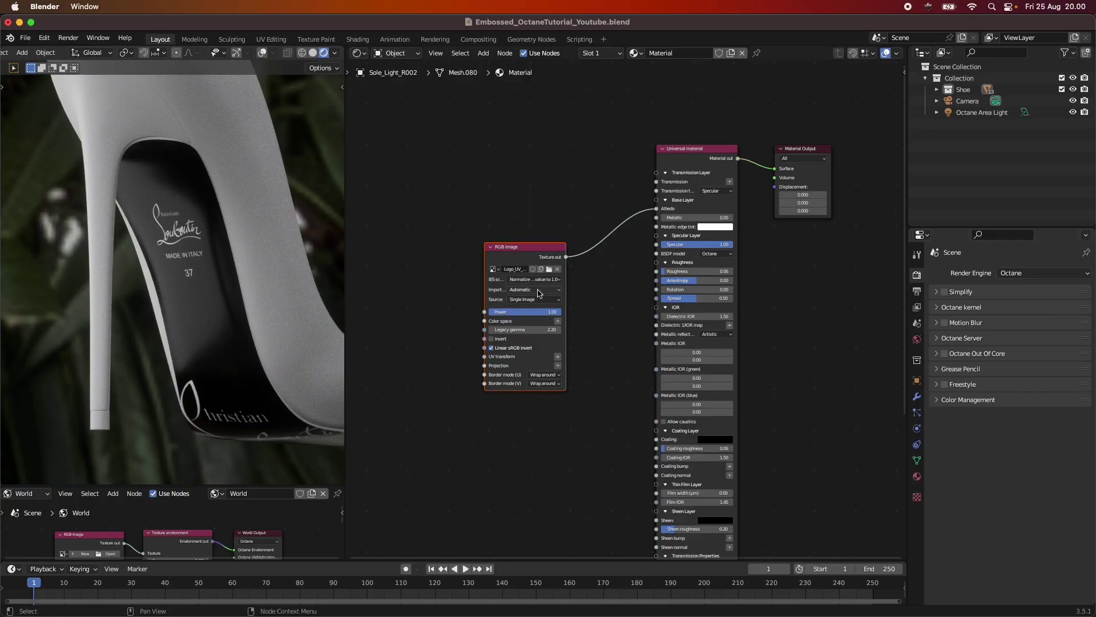
left_click(549, 269)
double_click(394, 272)
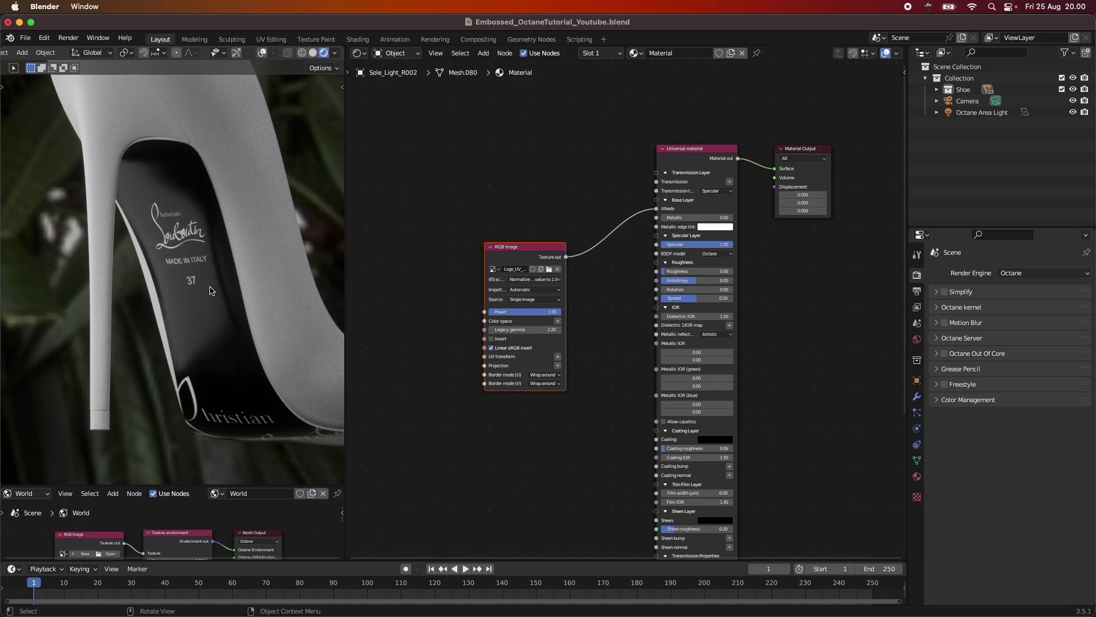
Set both the U and V border modes of the RGB Image node to Clamp value and move the node level with the material.
left_click(543, 375)
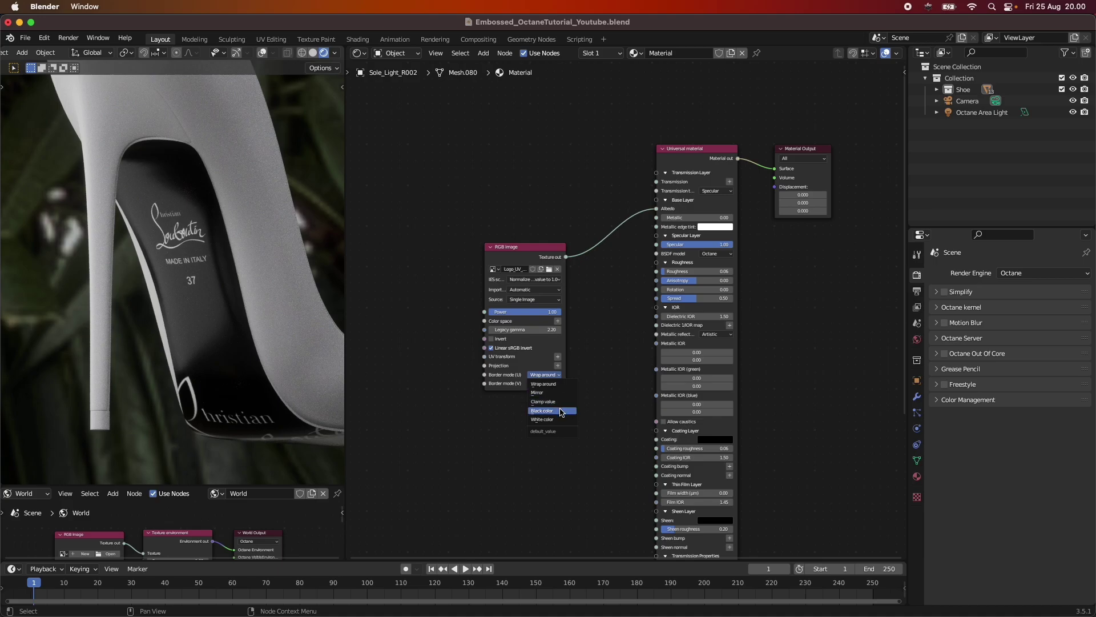
left_click(557, 401)
left_click(551, 383)
left_click(552, 411)
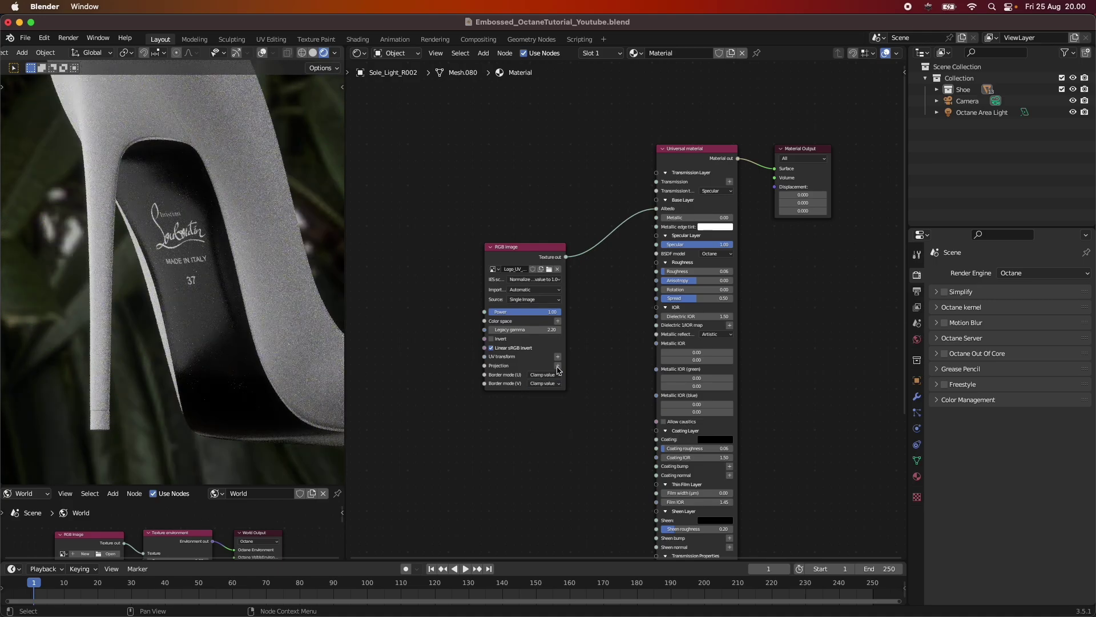
left_click_drag(515, 246, 497, 145)
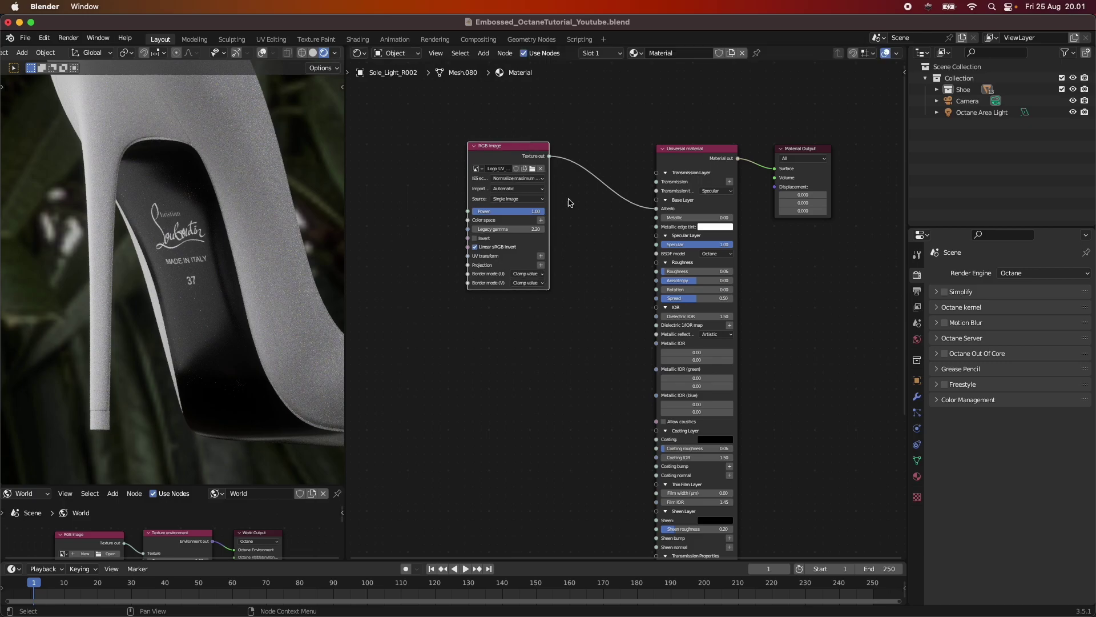
Collapse the Universal material's Specular, Roughness, IOR, Coating, Thin Film, Sheen and Transmission Properties sections.
left_click(666, 235)
left_click(666, 244)
left_click(665, 254)
left_click(665, 262)
left_click(665, 271)
left_click(666, 280)
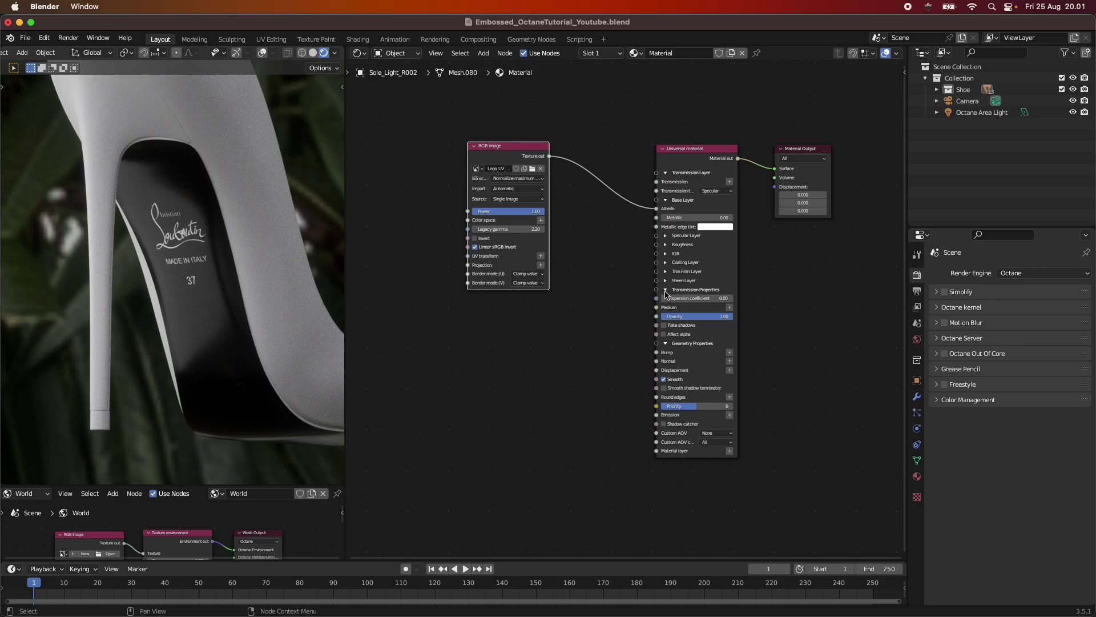
left_click(665, 290)
scroll(622, 311, "up", 3)
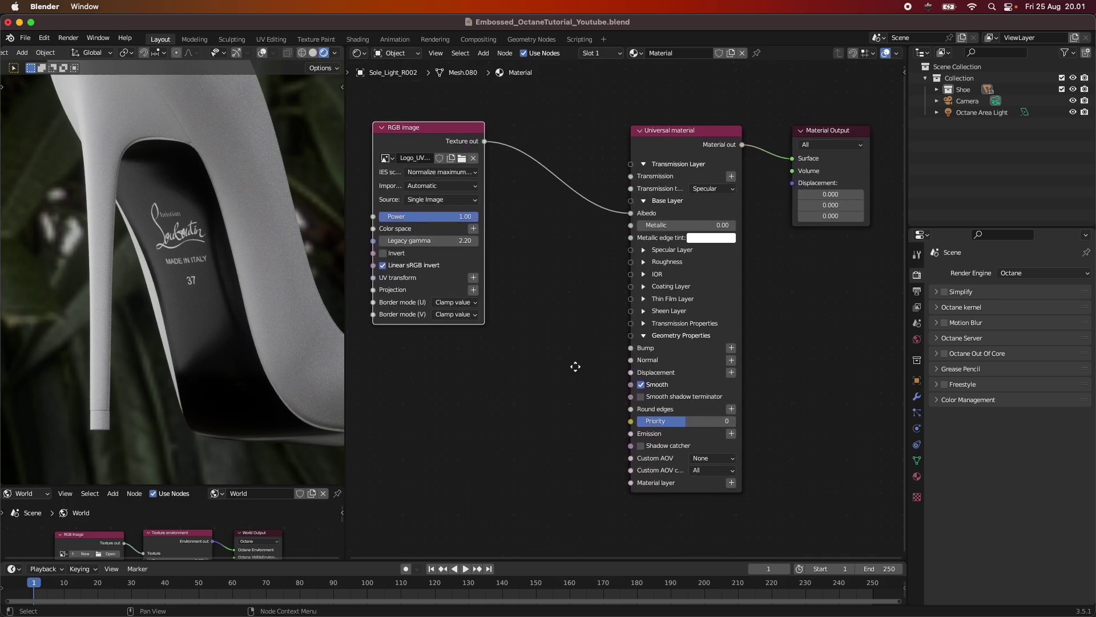
left_click_drag(456, 150, 485, 152)
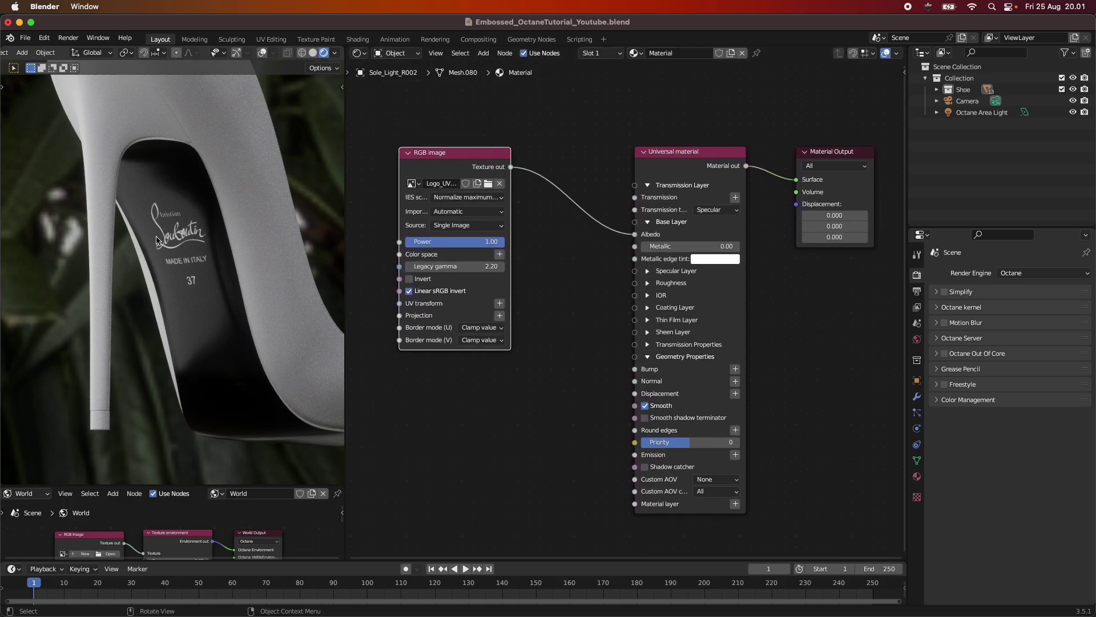
scroll(251, 268, "up", 3)
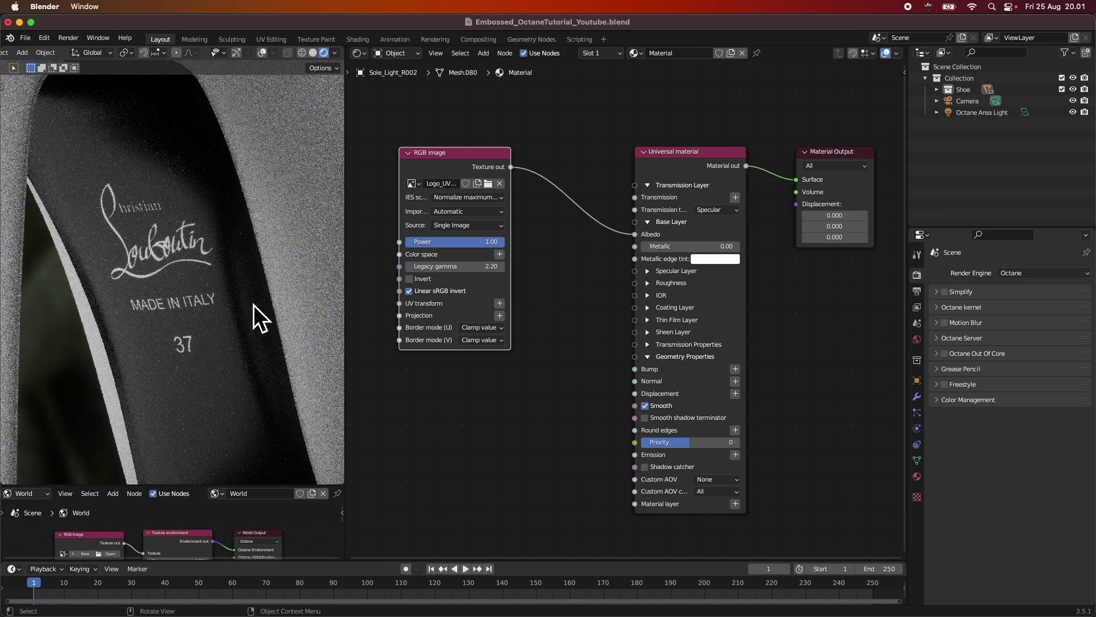
left_click(577, 321)
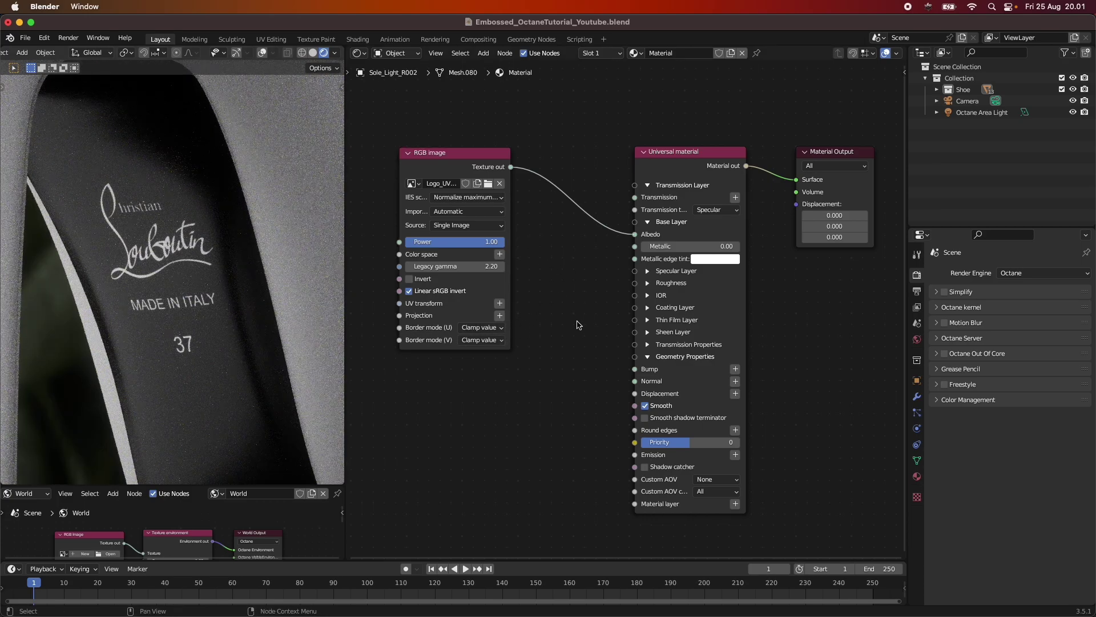
Add a Texture displacement node and connect its output to the Universal material's Displacement input.
middle_click_drag(543, 384, 570, 365)
key("shift+a")
left_click(488, 381)
type("tex")
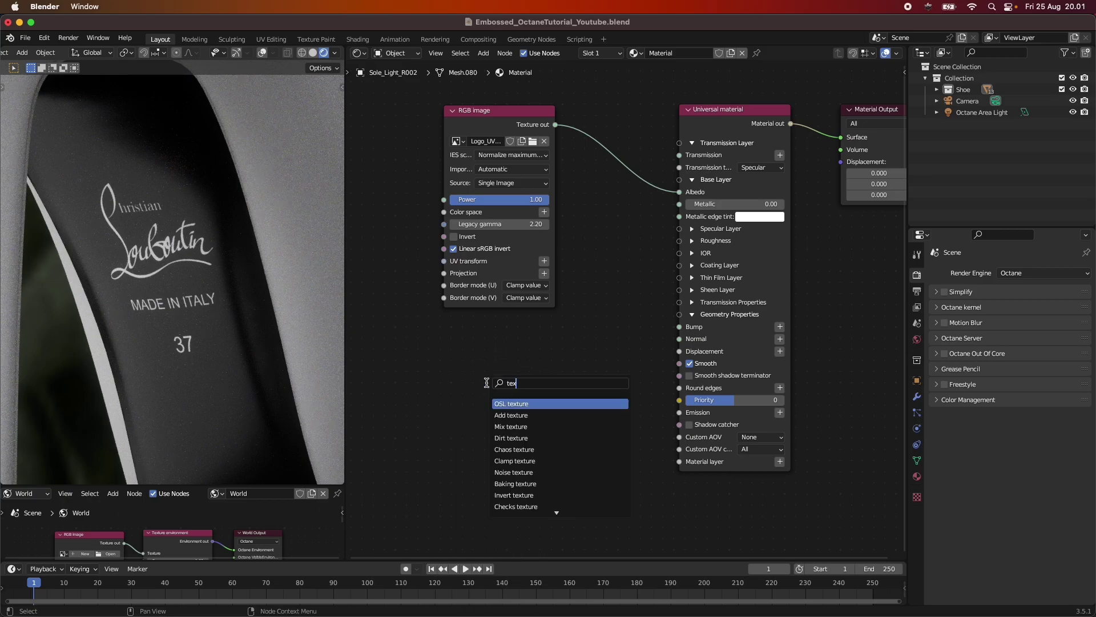
type("ture disp")
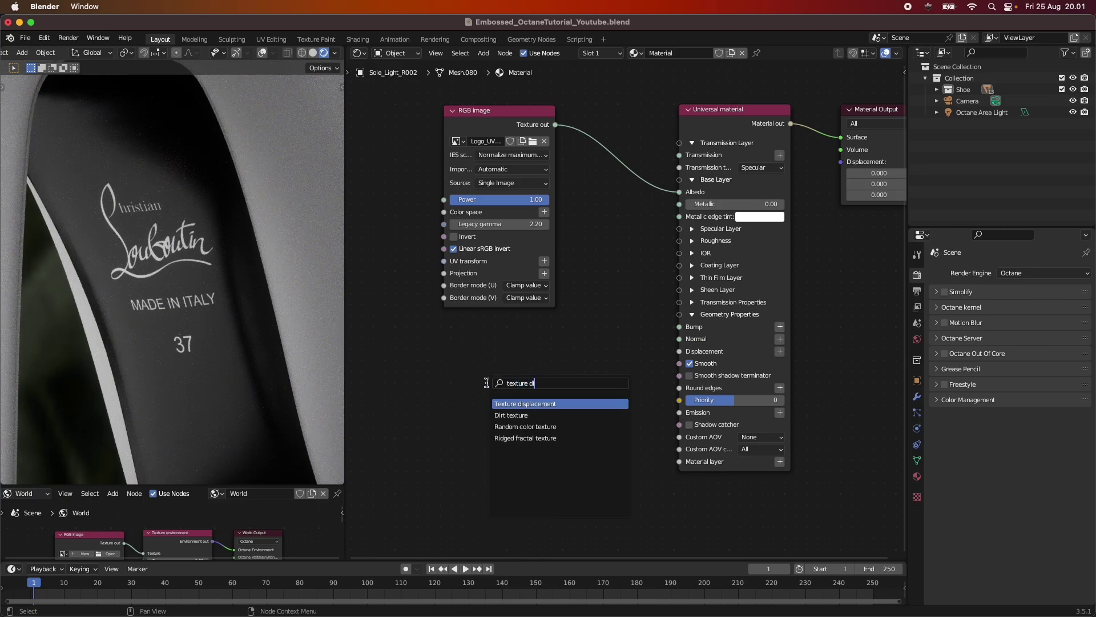
key("Return")
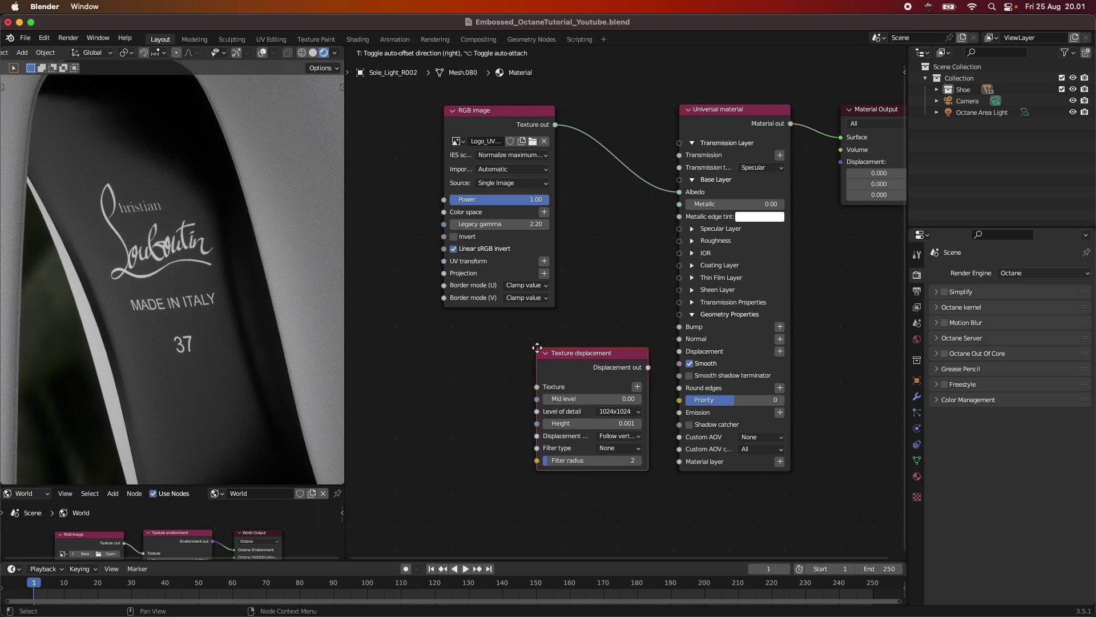
left_click(538, 347)
left_click_drag(649, 369, 679, 351)
Move the RGB Image node aside and reroute its texture output from Albedo to the Texture displacement node's Texture input.
left_click_drag(493, 109, 424, 111)
left_click_drag(486, 126, 539, 390)
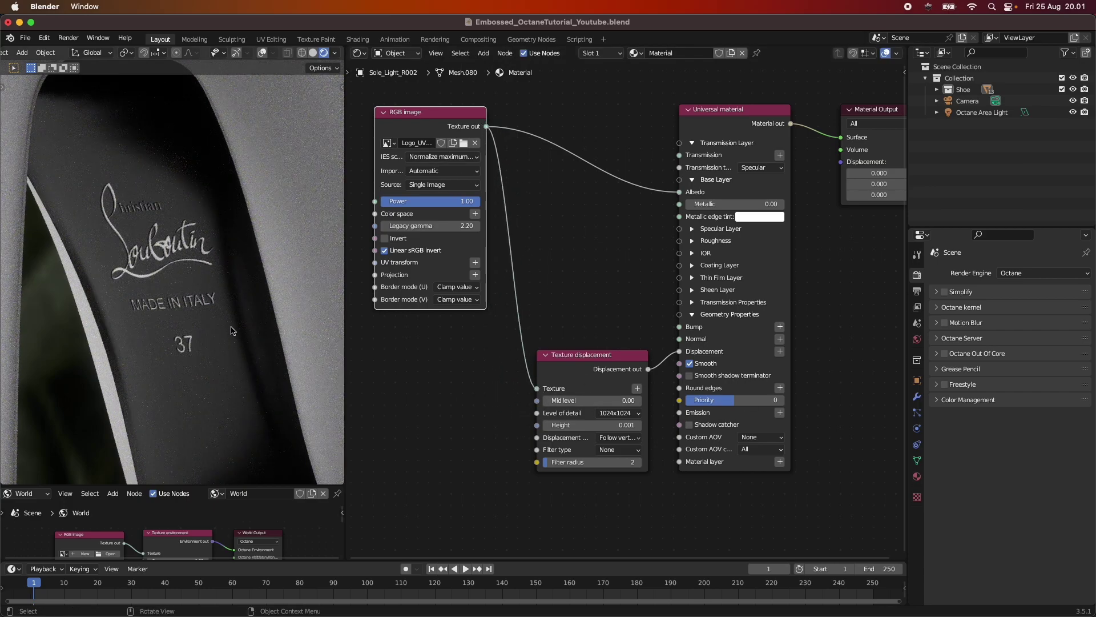
scroll(233, 309, "up", 5)
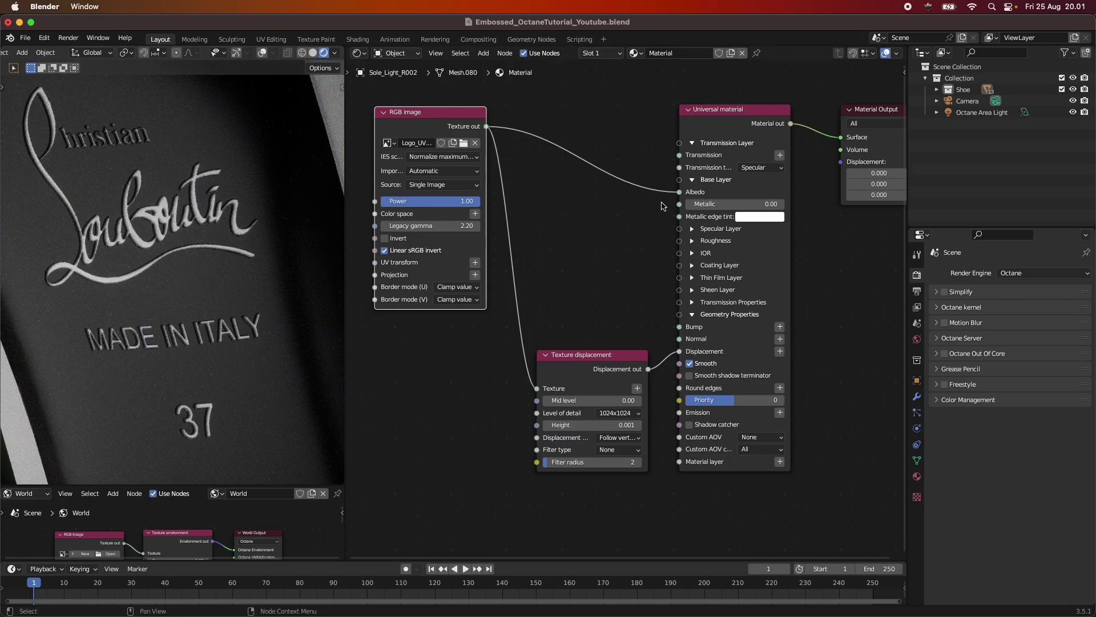
left_click_drag(680, 194, 581, 217)
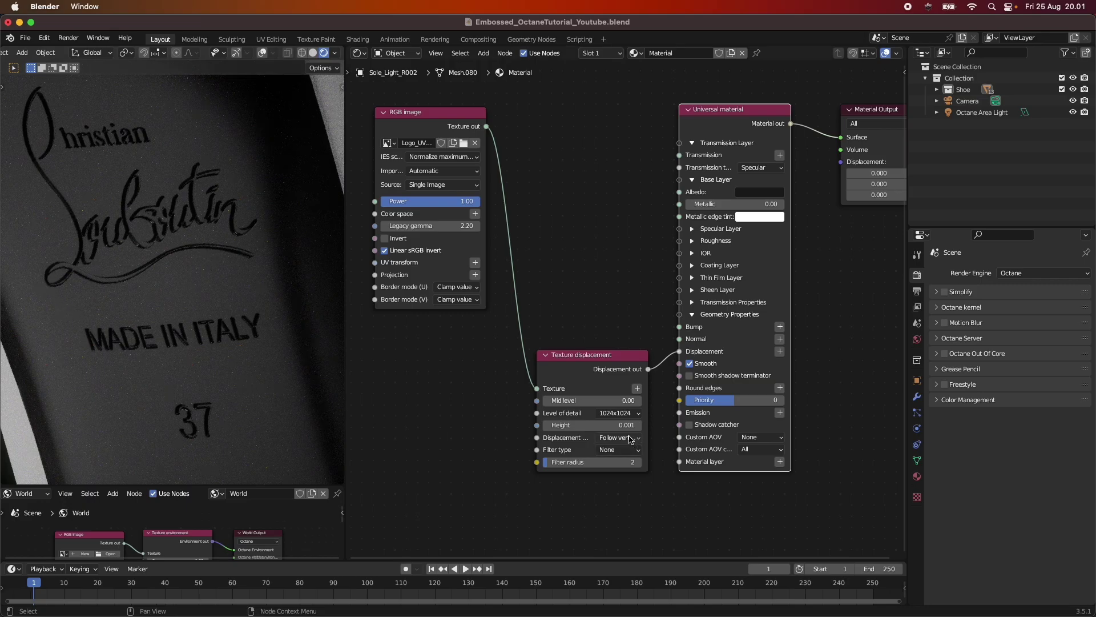
Try a height of 0.01 on the Texture displacement node.
left_click(610, 426)
type("0")
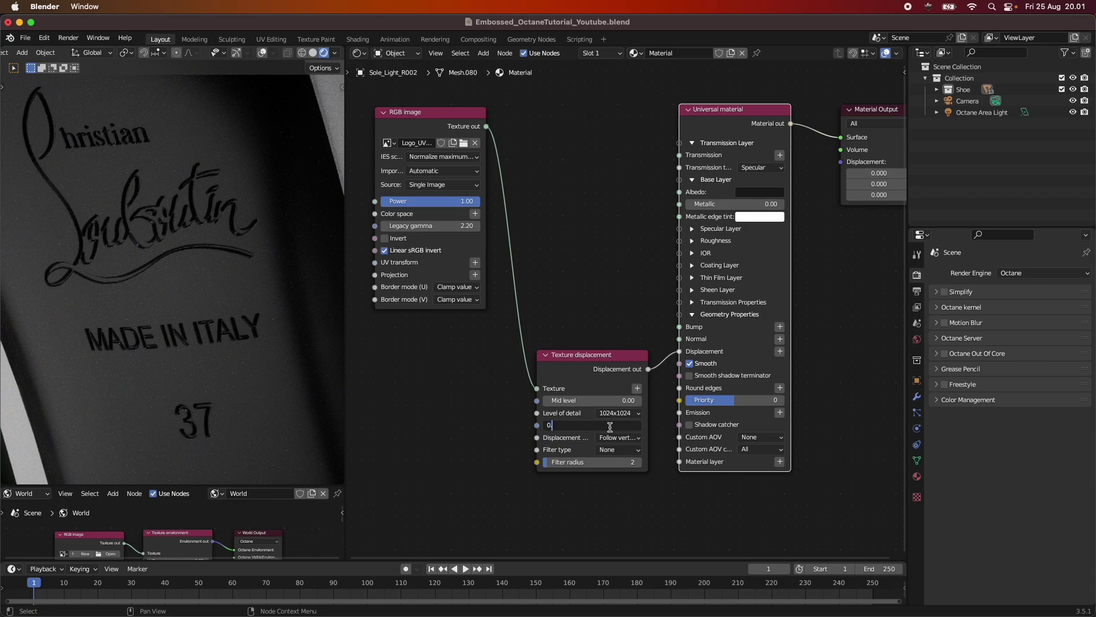
type(".01")
key("Return")
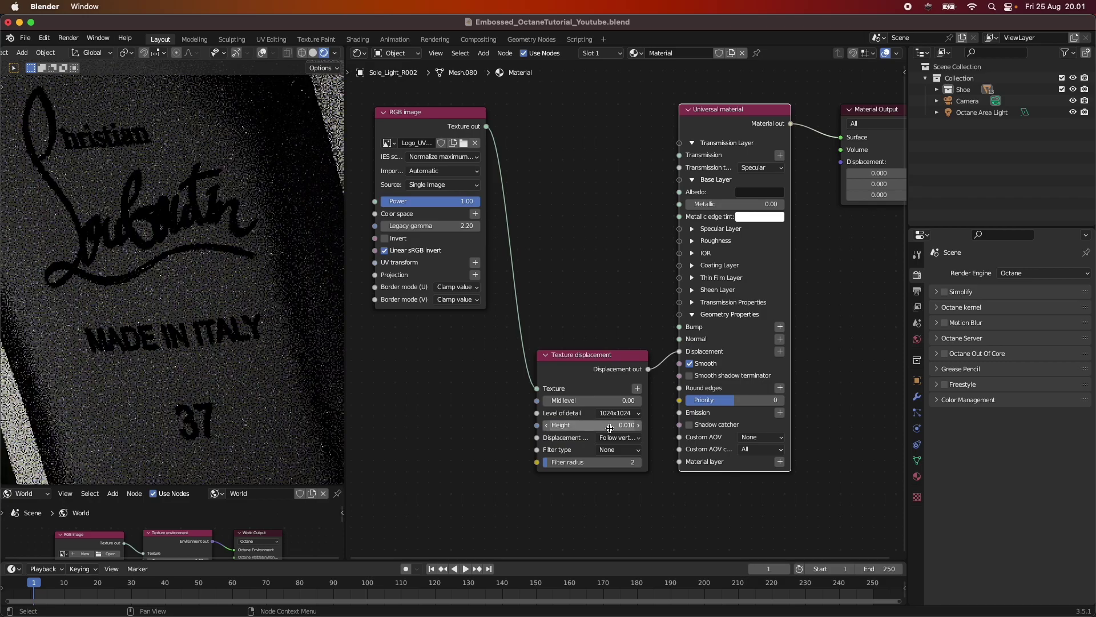
Set the Texture displacement node's height to 0.001.
left_click(596, 427)
left_click(595, 427)
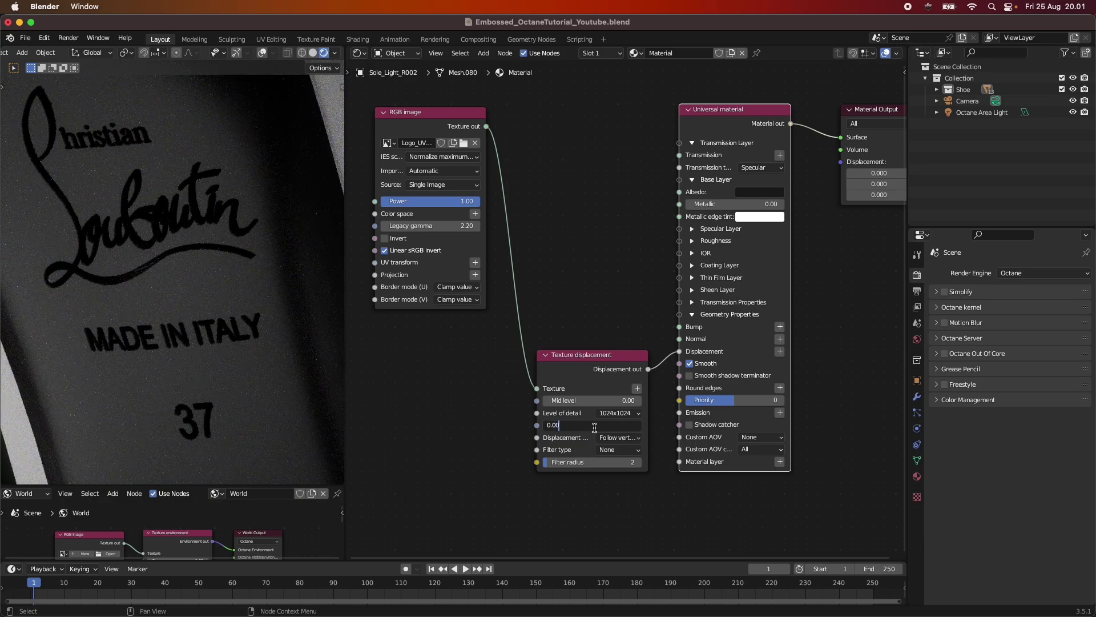
type("1")
key("Return")
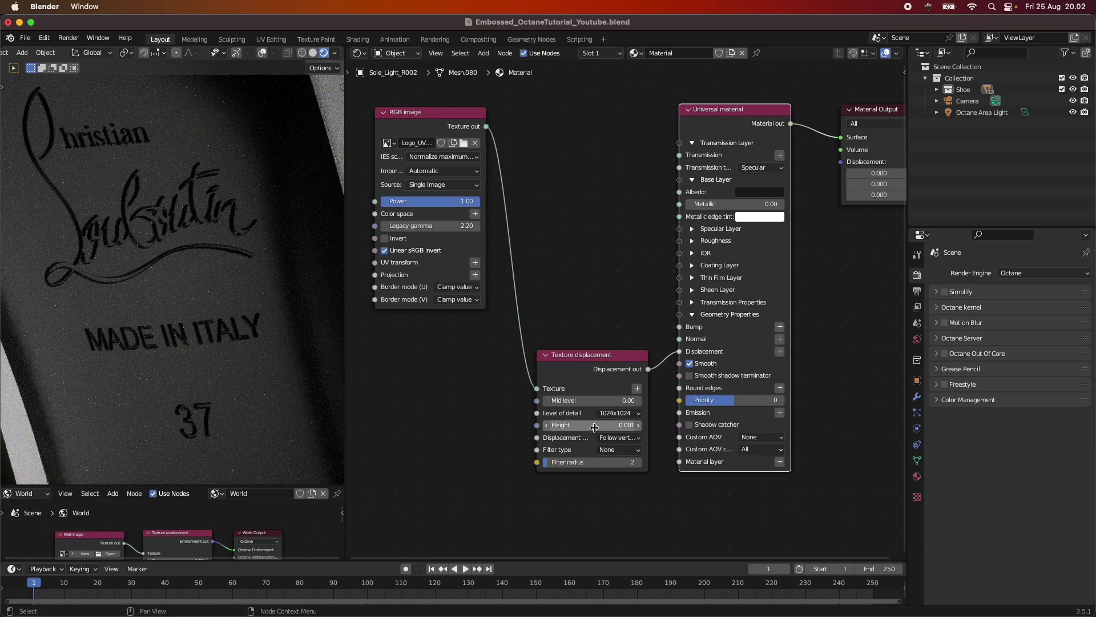
left_click(595, 427)
left_click(612, 311)
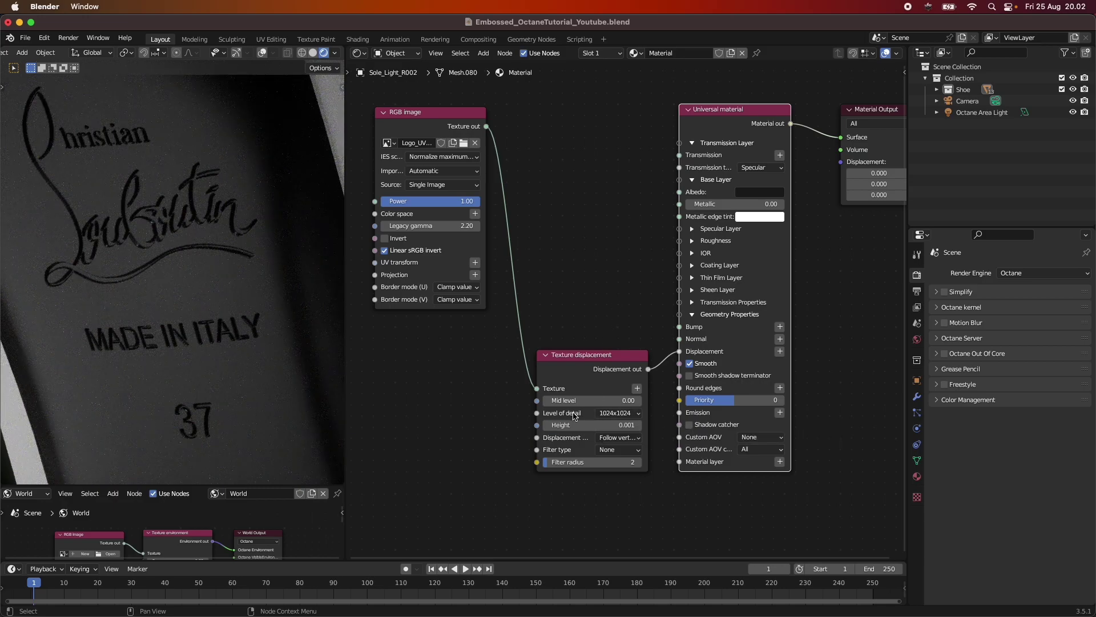
Set the Texture displacement's level of detail to 4096x4096 and its displacement direction to Follow smoothed normal.
left_click(616, 412)
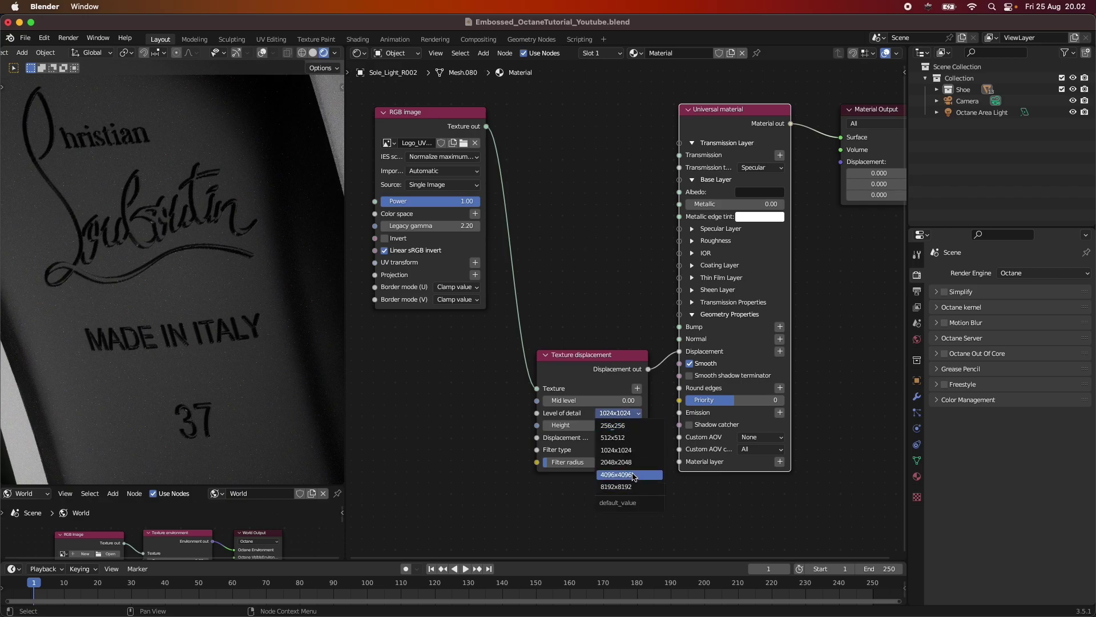
left_click(630, 475)
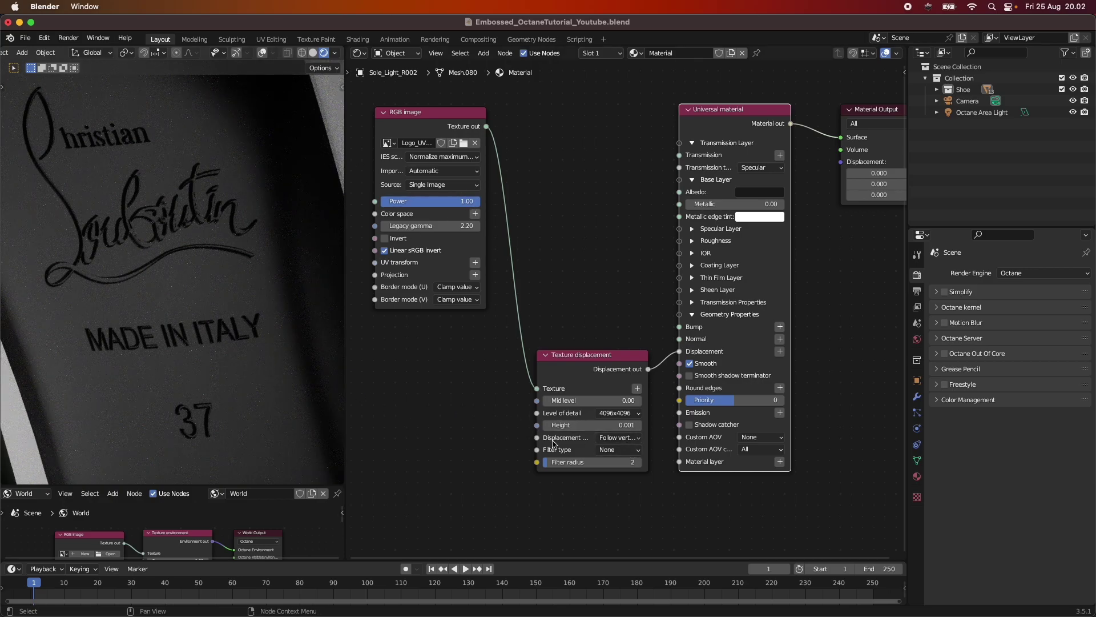
left_click(632, 438)
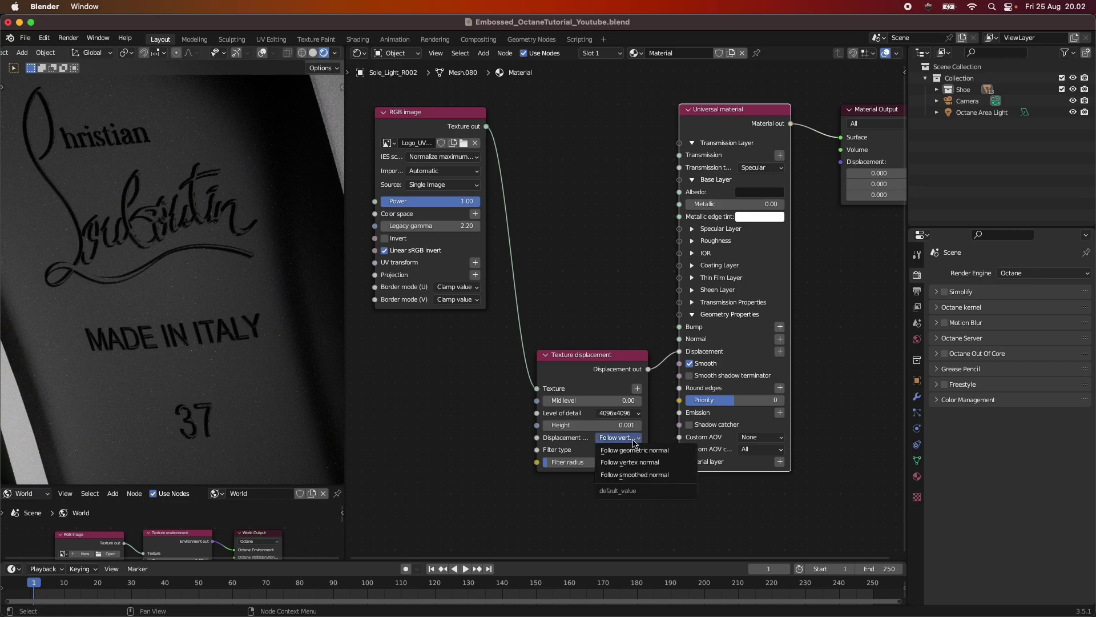
left_click(639, 474)
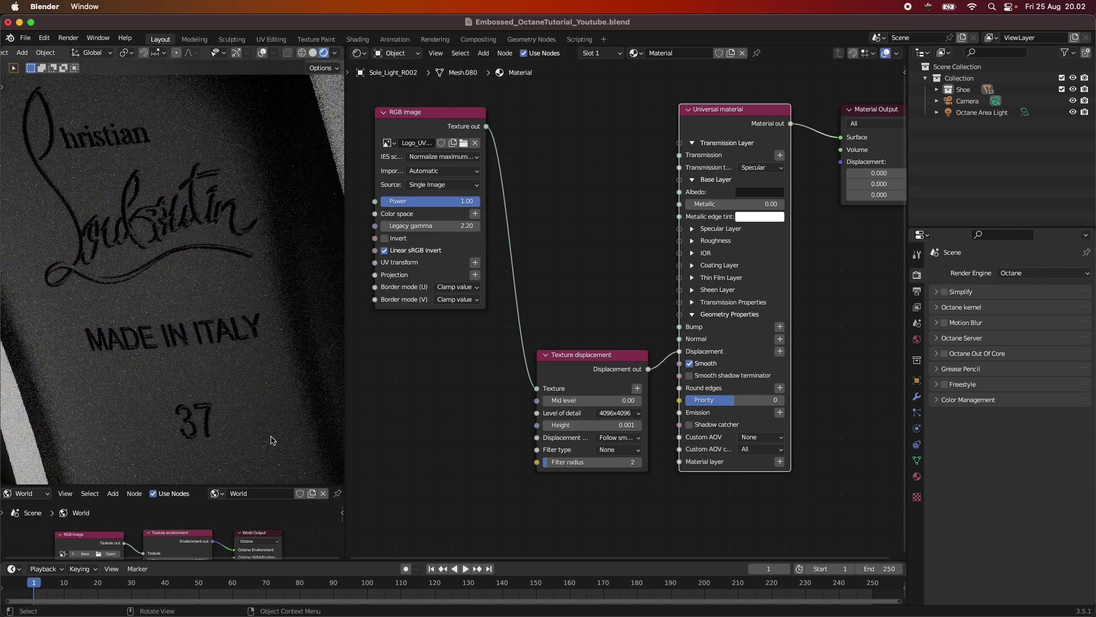
scroll(161, 303, "up", 2)
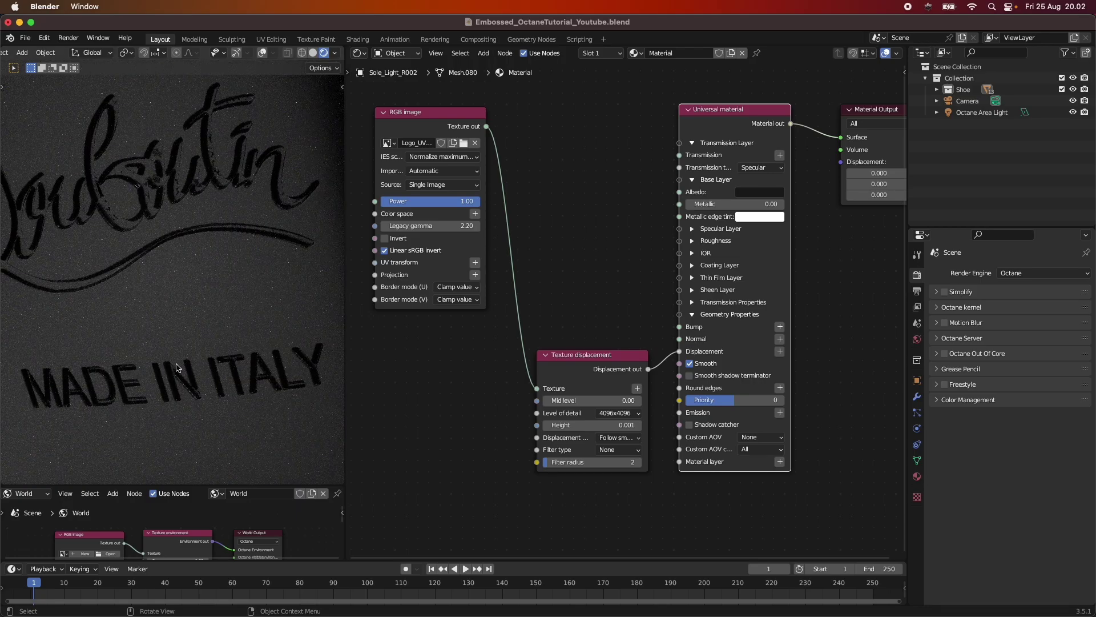
Set the Texture displacement node's filter type to Gaussian and save the Blender file.
scroll(179, 368, "down", 2)
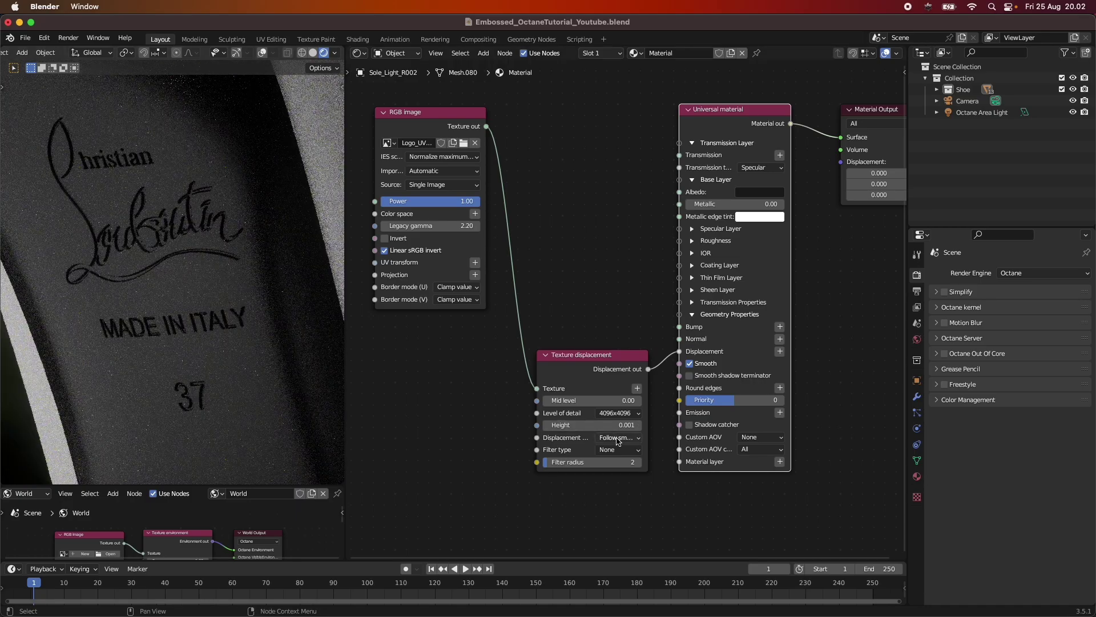
left_click(615, 454)
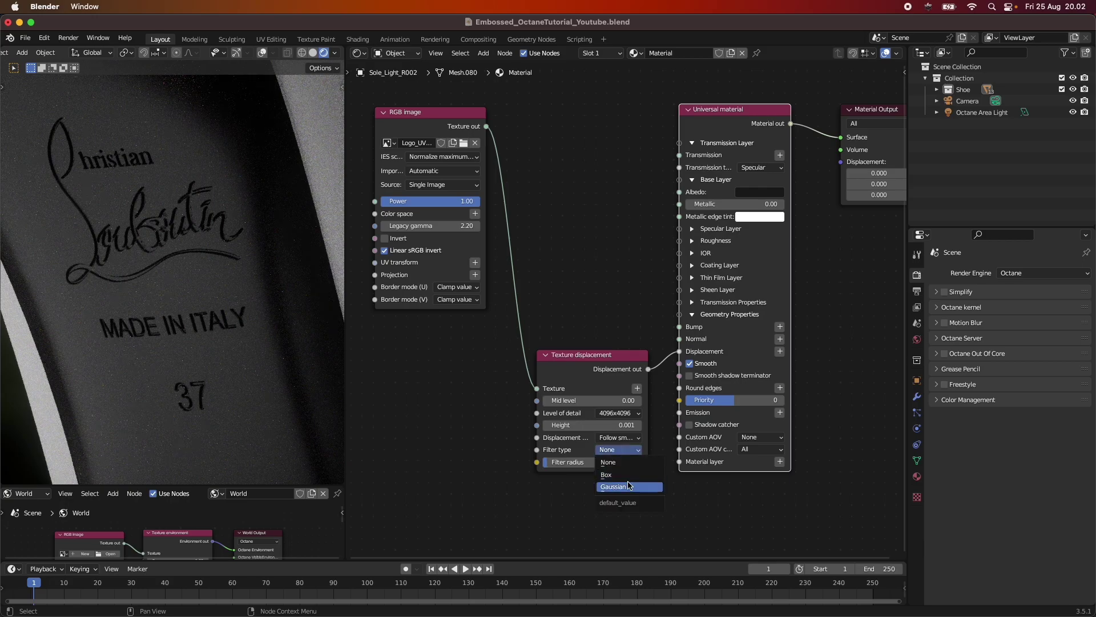
left_click(636, 485)
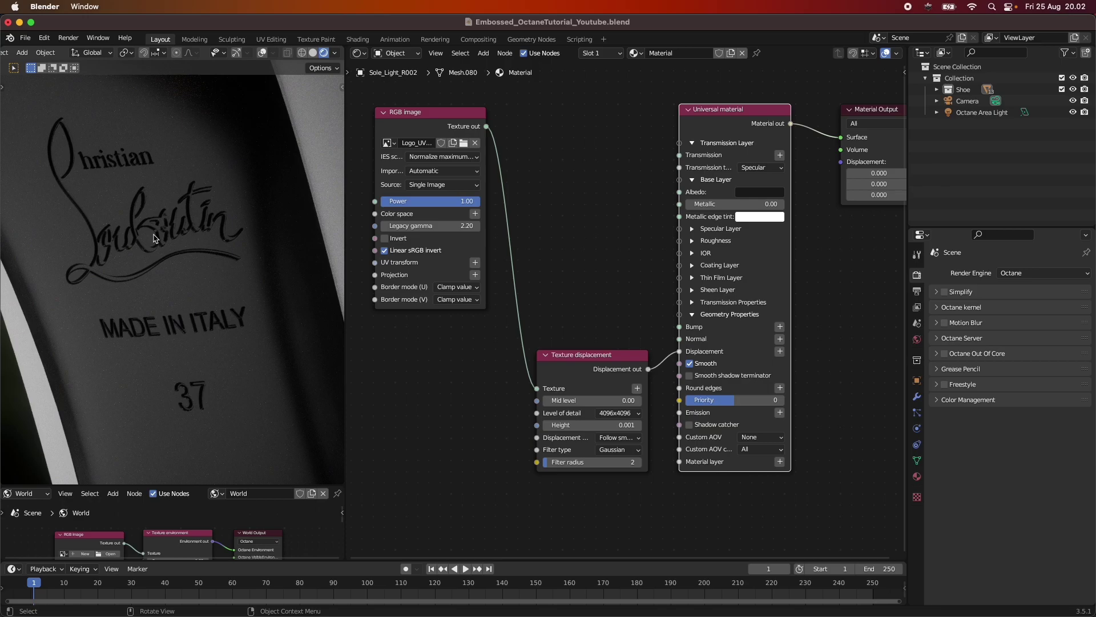
key("super+s")
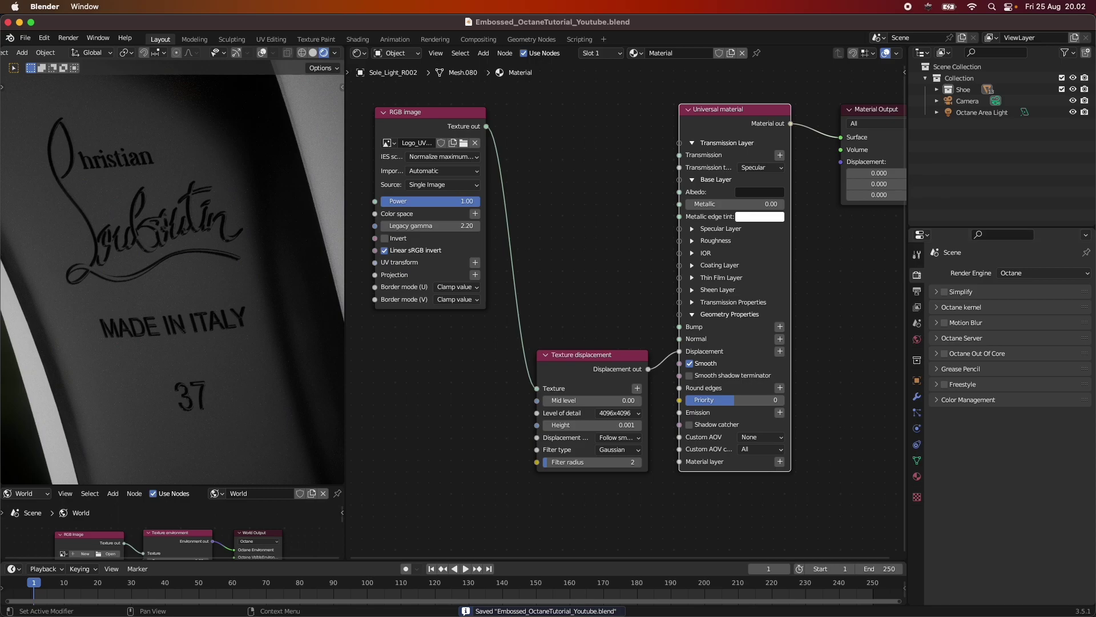
Switch to Photoshop and set the Gaussian Blur smart filter on the Logo_02 layer to a 10-pixel radius.
key("super+Tab")
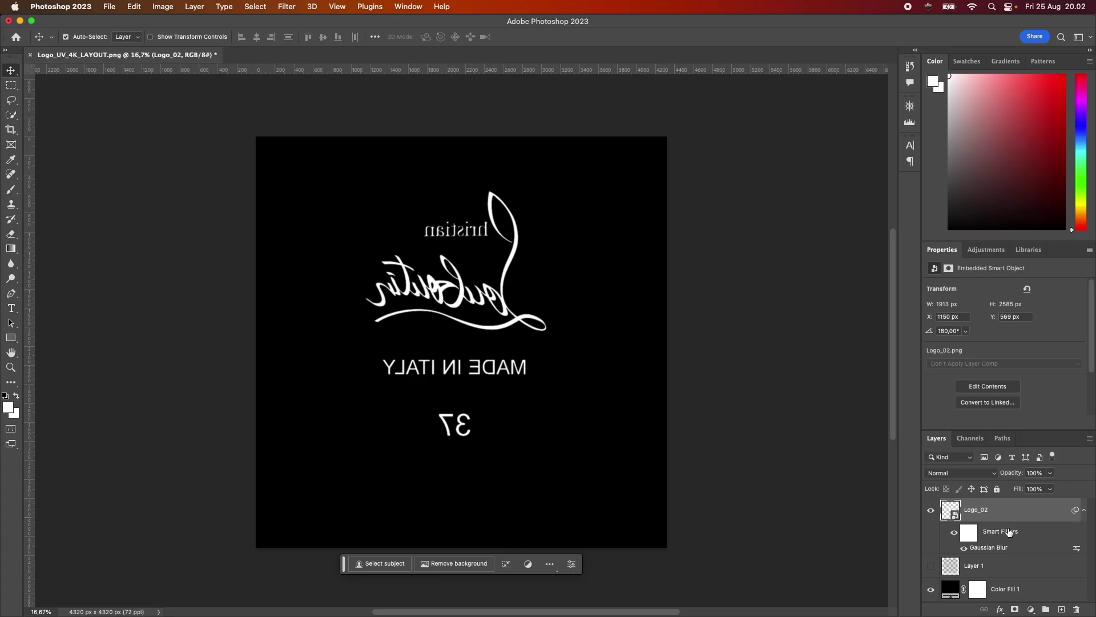
key("h")
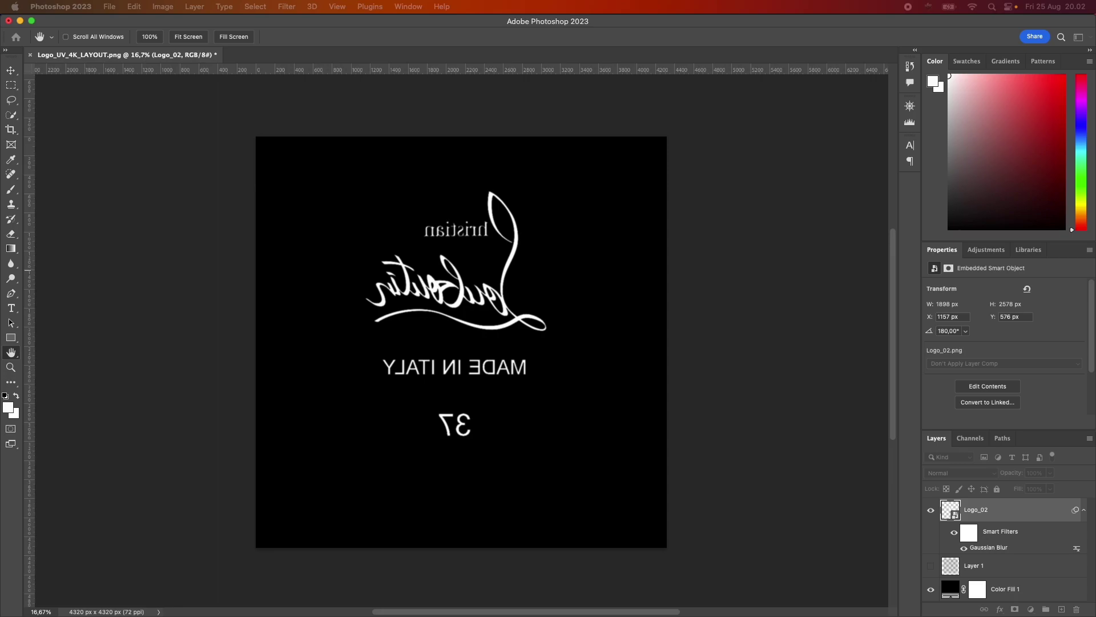
double_click(988, 547)
left_click_drag(717, 220, 844, 122)
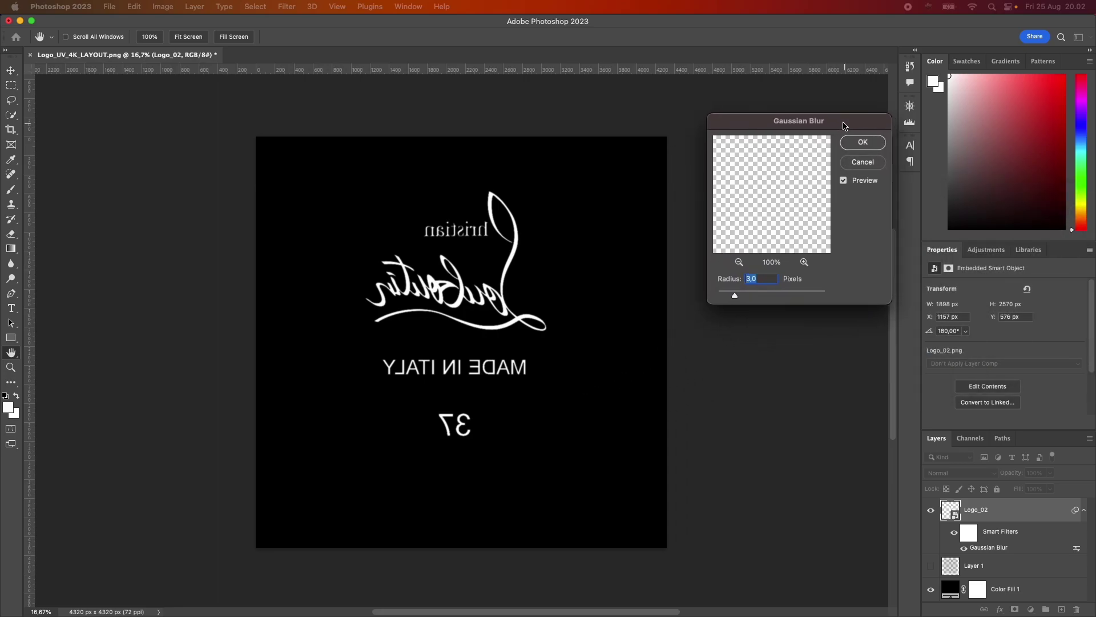
type("10")
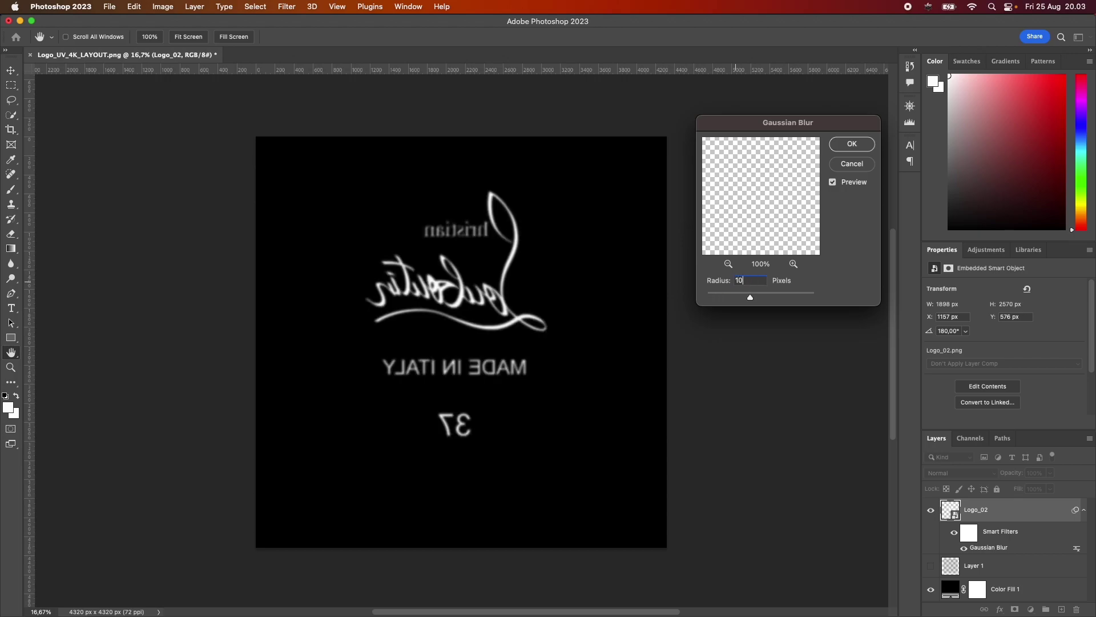
key("Return")
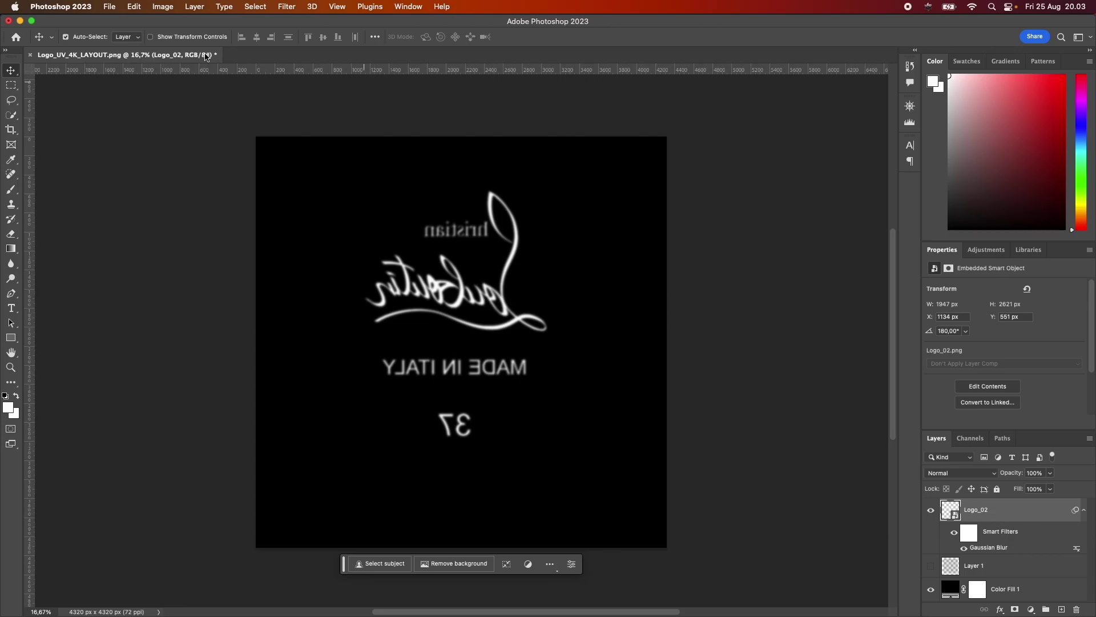
Export the blurred logo layout as Logo_UV_4K_LAYOUT.png.
left_click(110, 6)
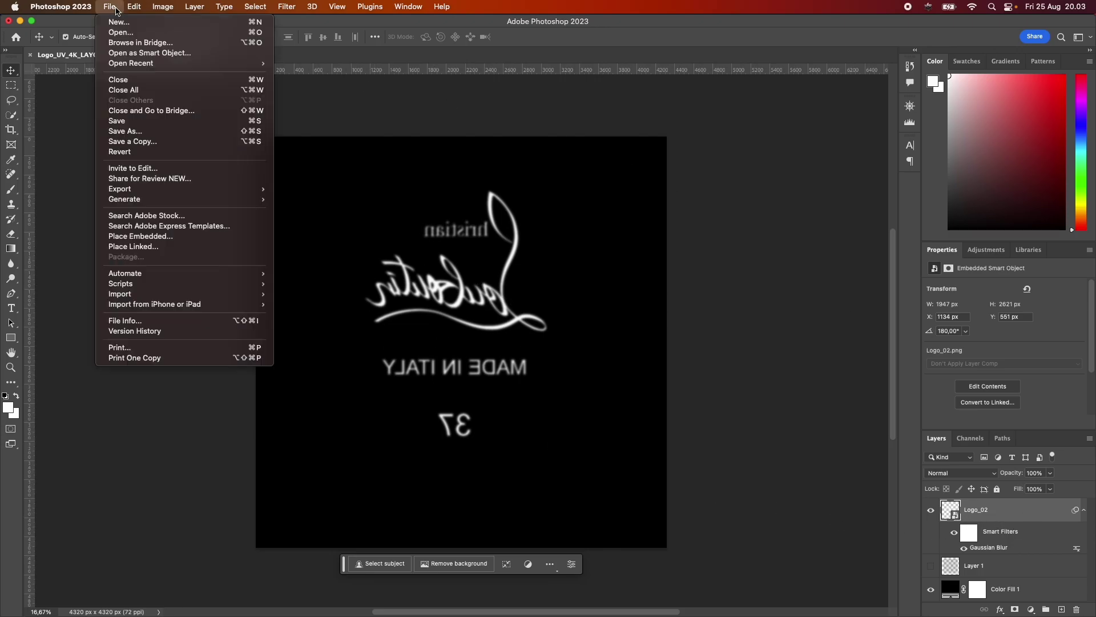
mouse_move(172, 188)
left_click(297, 200)
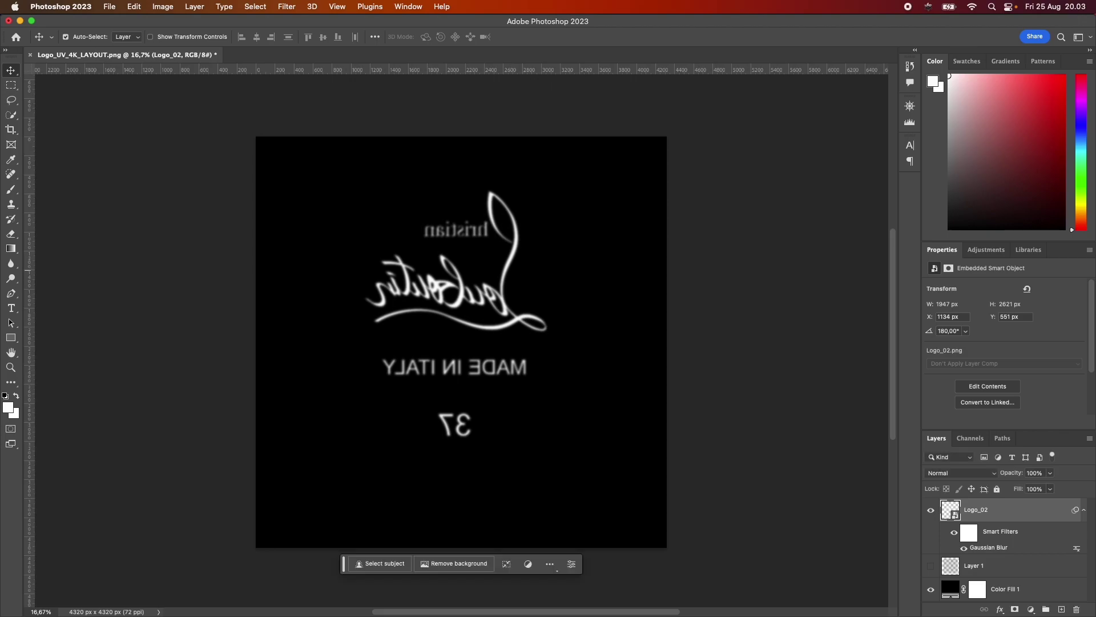
Return to Blender and load the re-exported Logo_UV_4K_LAYOUT.png from the Desktop into the RGB Image node.
key("super+Tab")
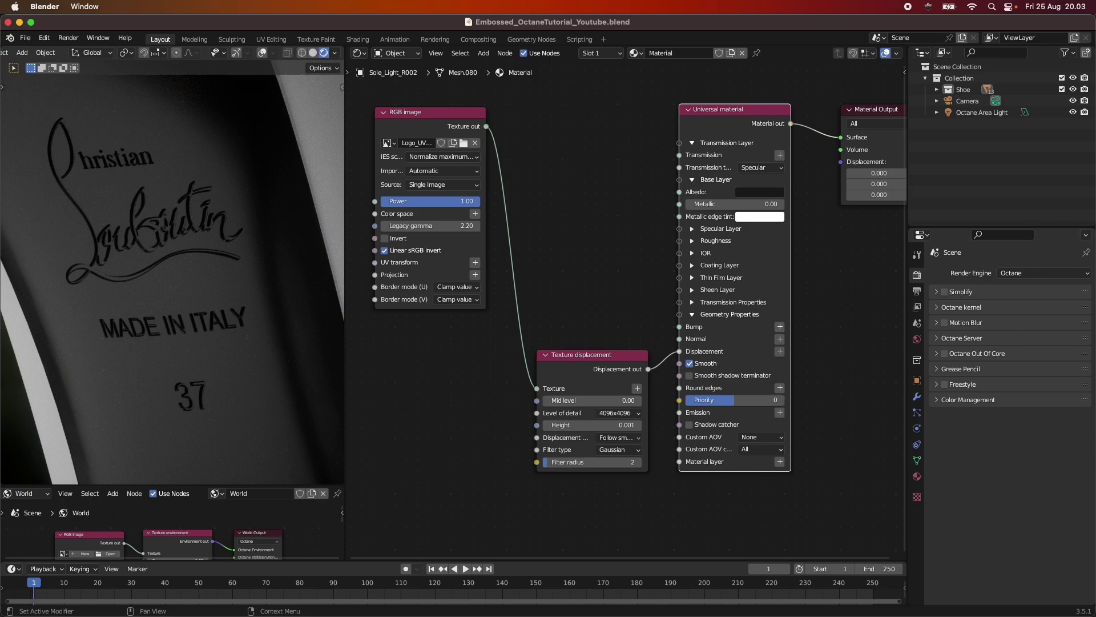
left_click(463, 143)
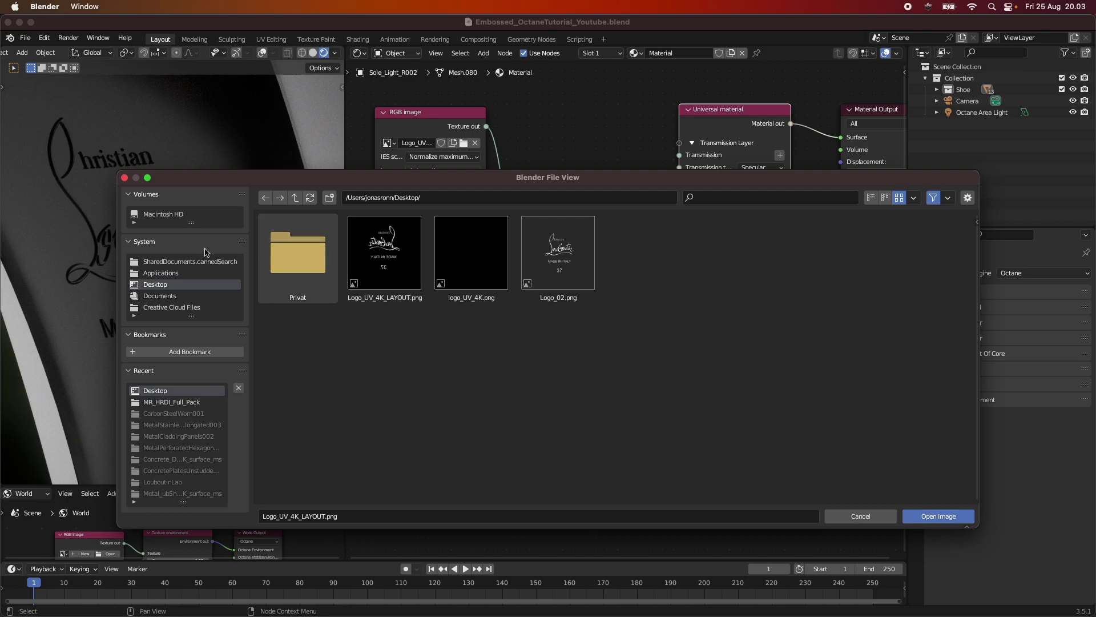
left_click(124, 178)
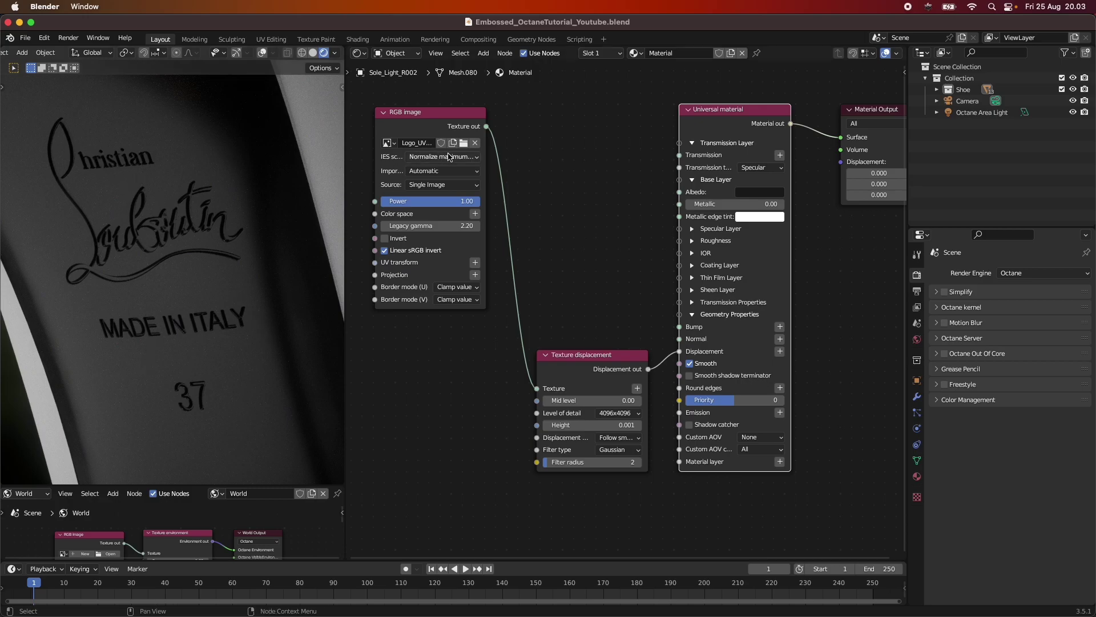
left_click(464, 143)
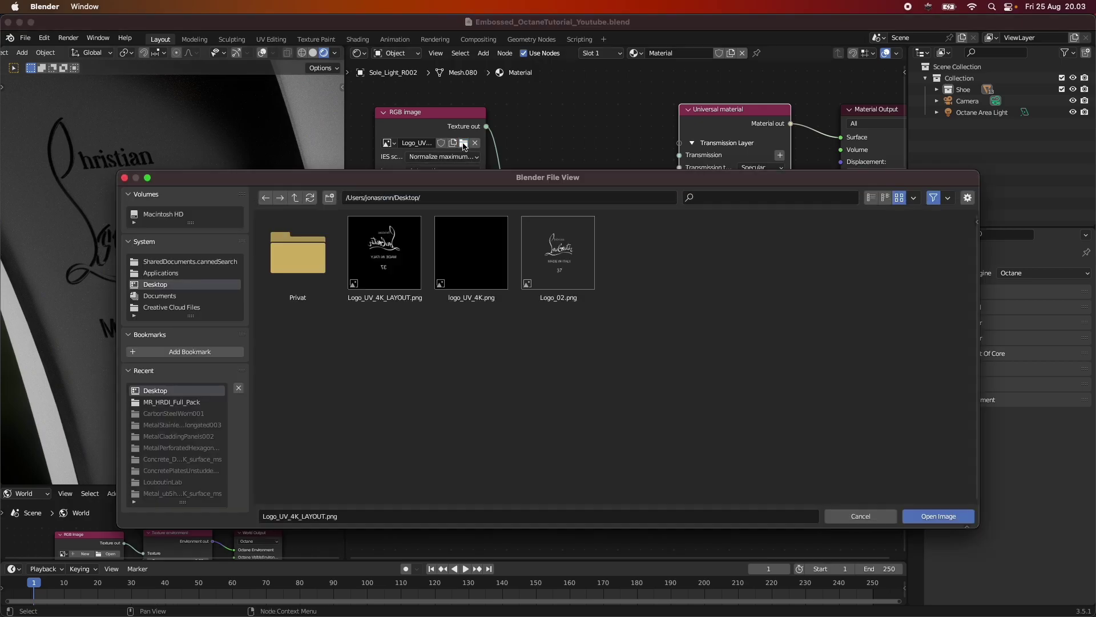
double_click(385, 261)
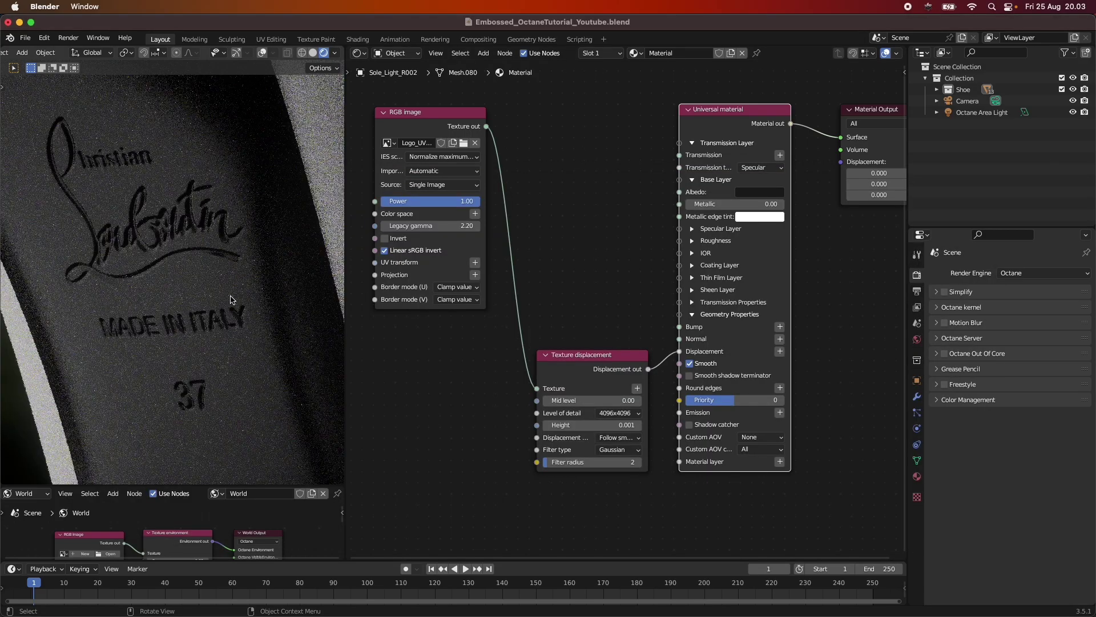
Try a height of 0.00075 on the Texture displacement node.
scroll(217, 328, "up", 2)
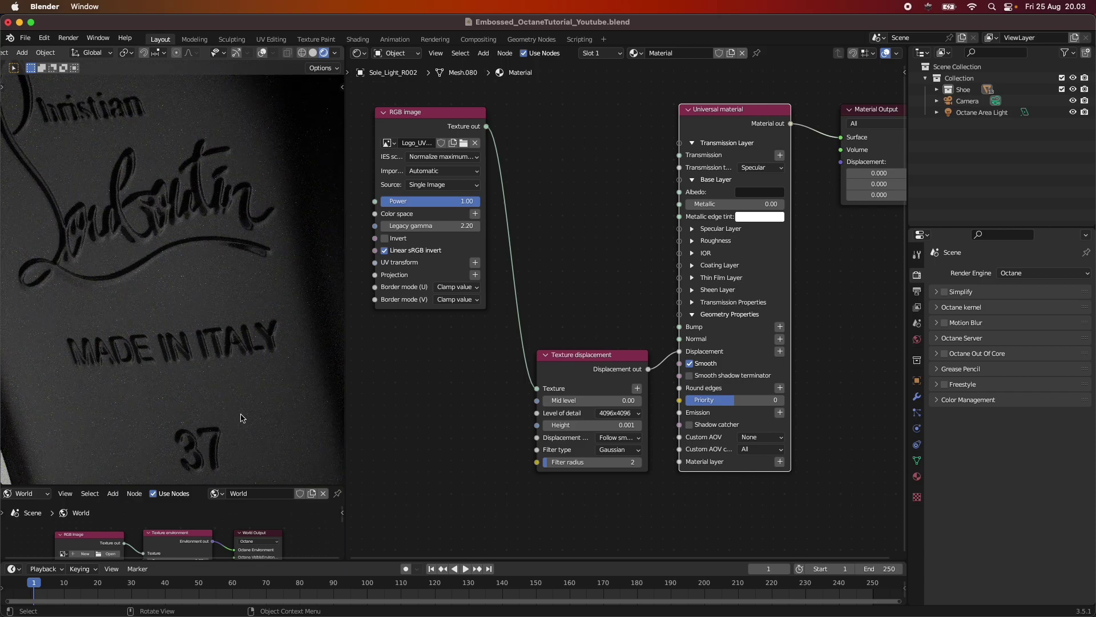
left_click(591, 425)
left_click(591, 425)
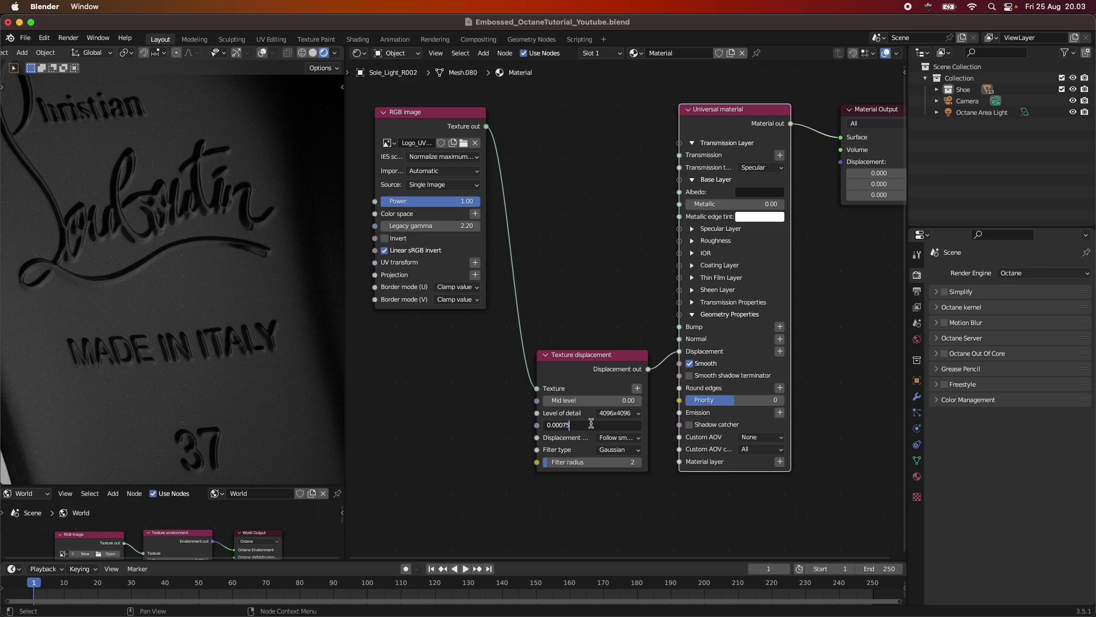
key("Return")
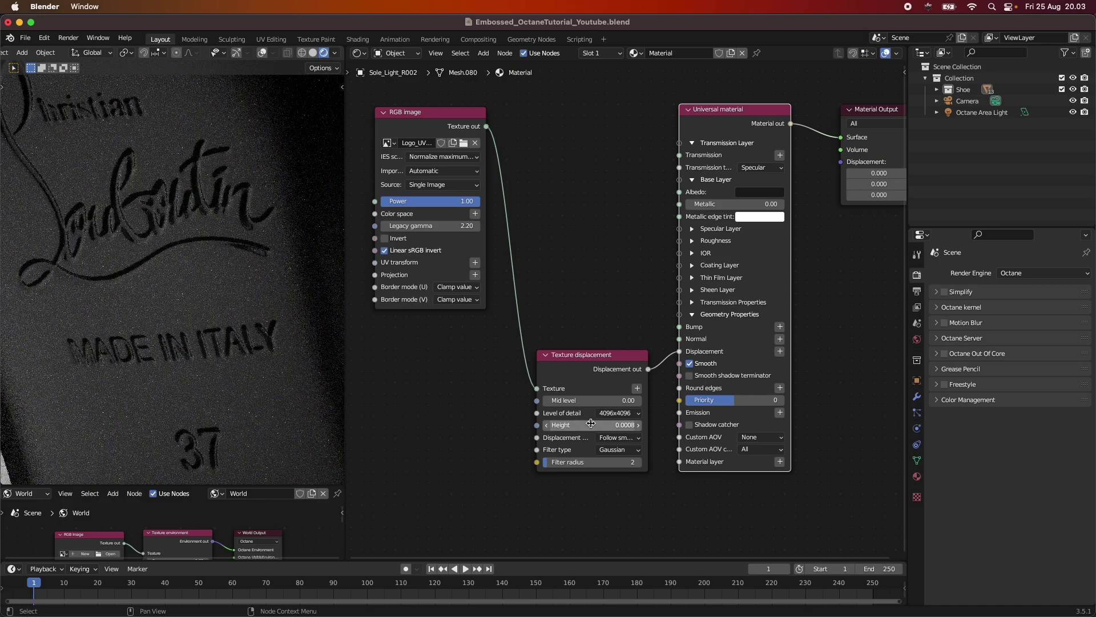
Try a height of 0.0005 on the Texture displacement node.
left_click(594, 424)
left_click(594, 425)
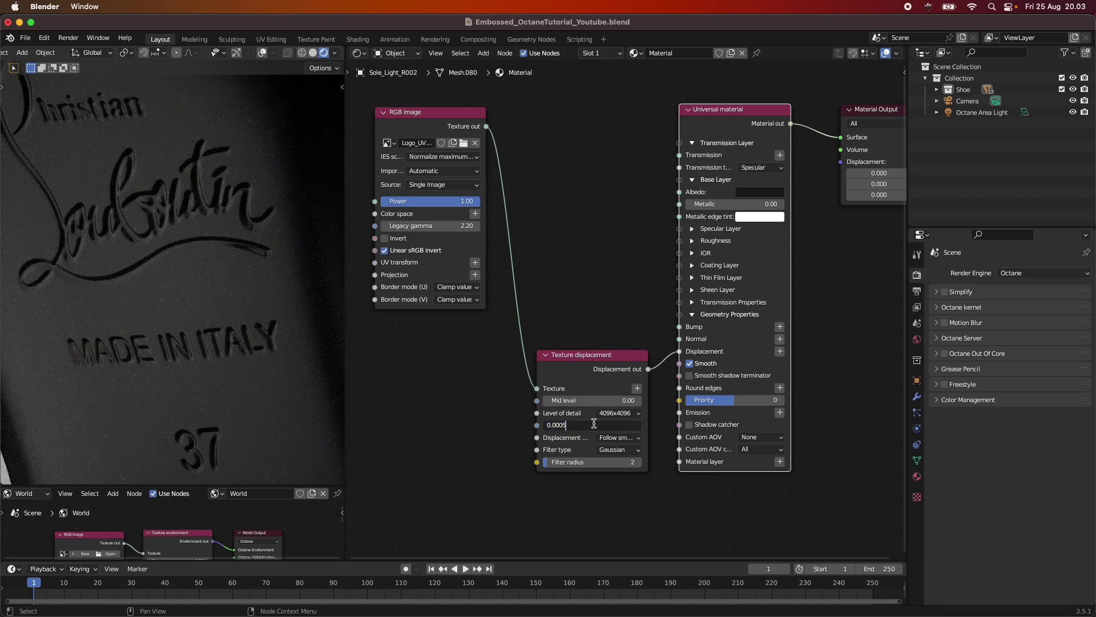
key("Return")
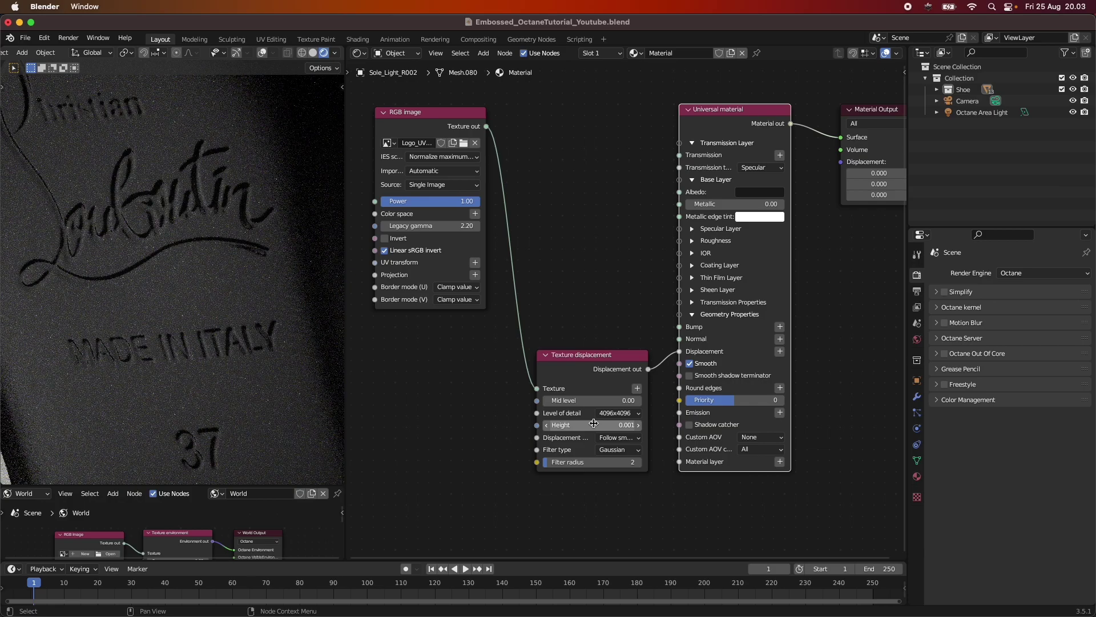
left_click(593, 425)
left_click(594, 425)
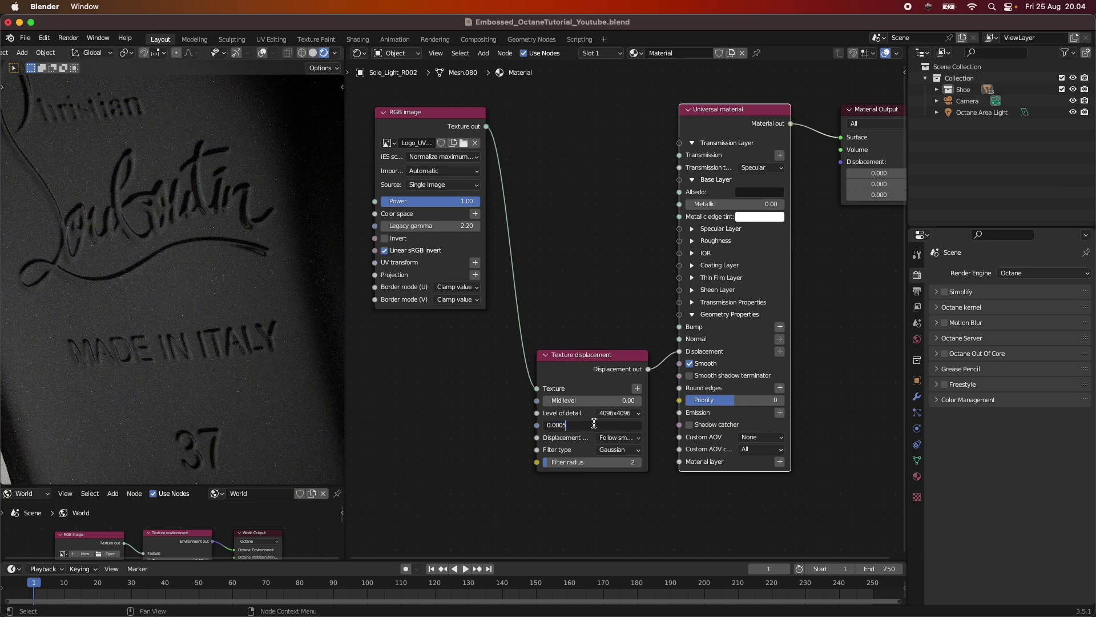
key("Return")
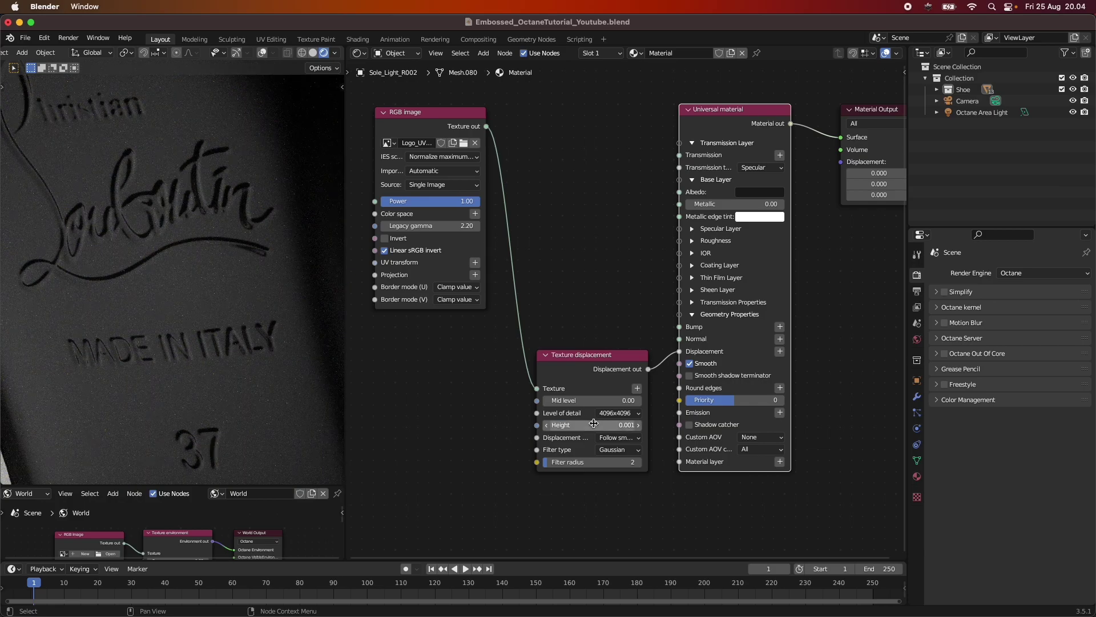
Save the Blender file and inspect the embossed sole logo from whole-shoe distance and close up.
key("super+s")
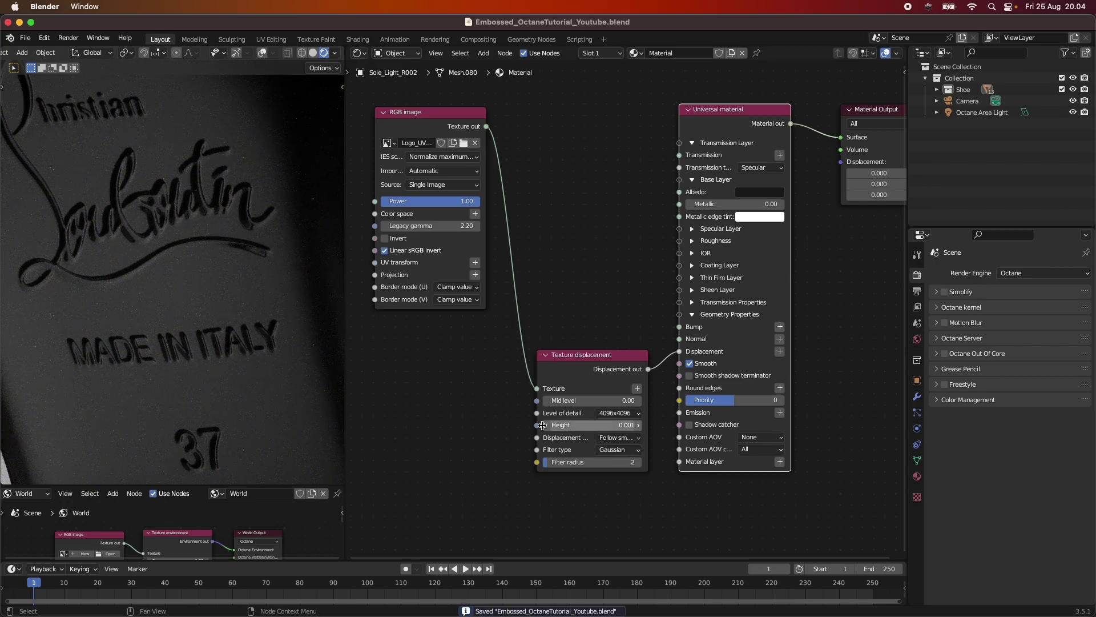
scroll(238, 334, "down", 6)
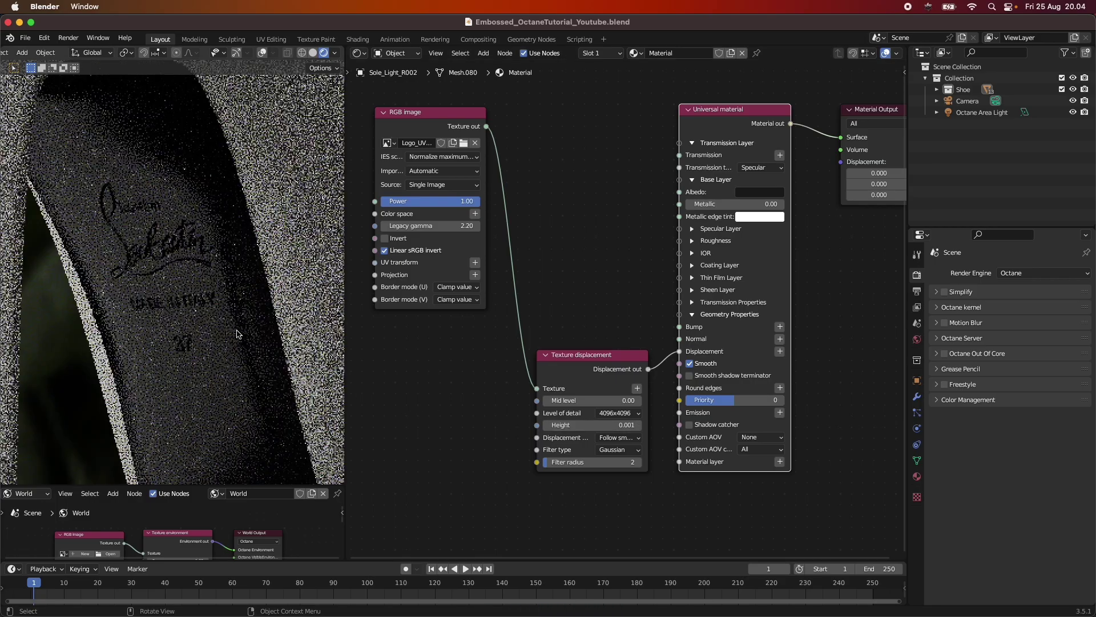
scroll(238, 334, "down", 3)
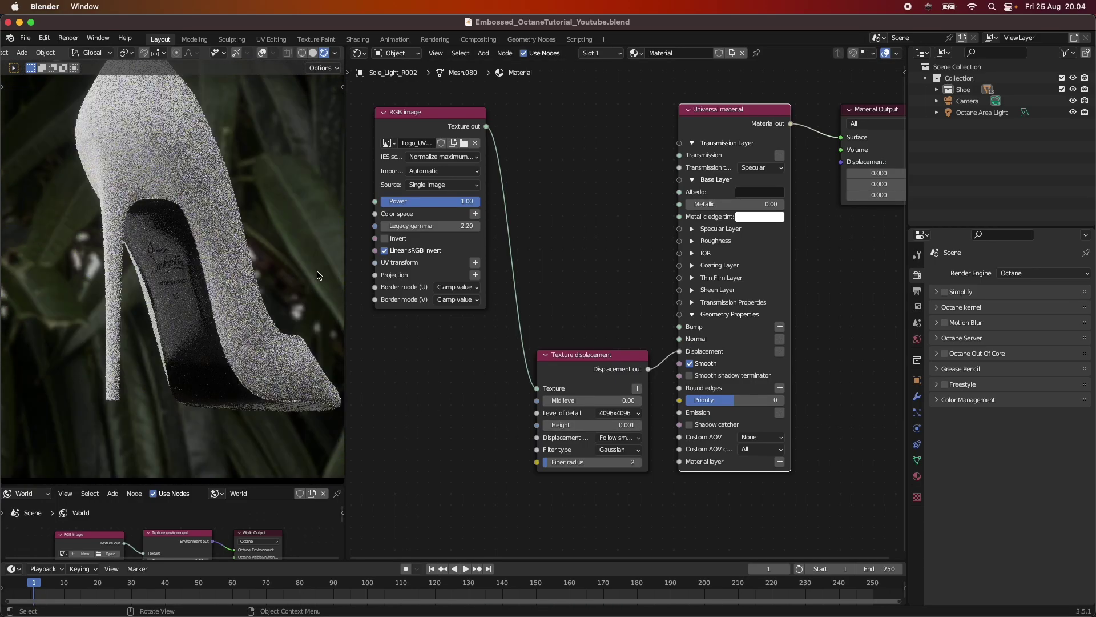
key("super+s")
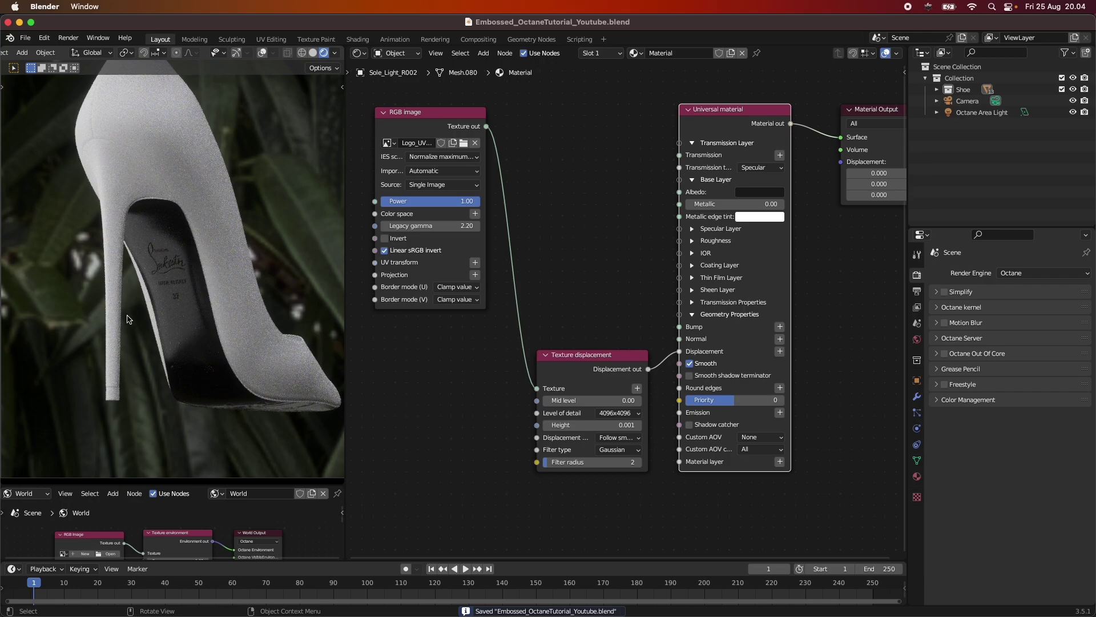
scroll(186, 313, "up", 8)
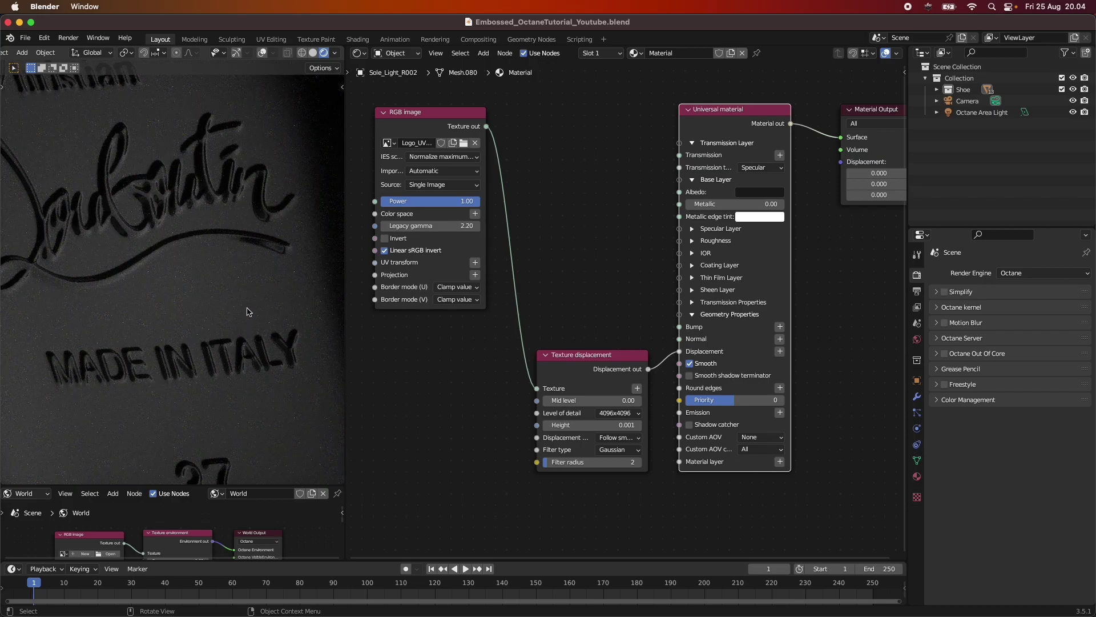
scroll(244, 311, "down", 4)
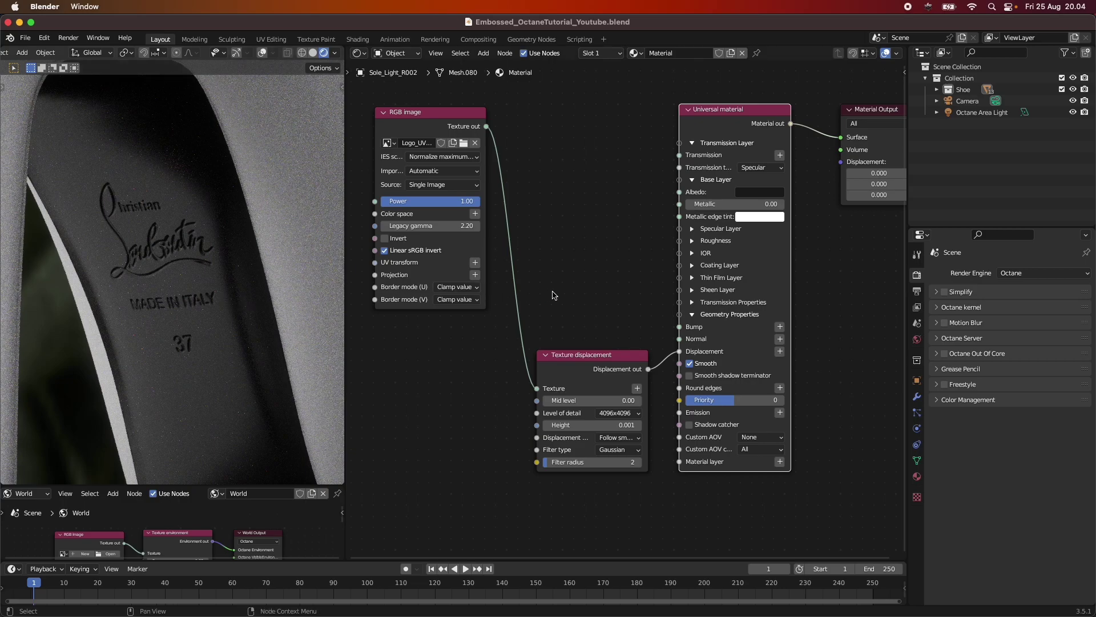
Check the sole's mesh in wireframe shading, restore the rendered view and save the file.
mouse_move(608, 356)
left_mouse_down()
mouse_move(597, 354)
mouse_move(616, 354)
left_mouse_up()
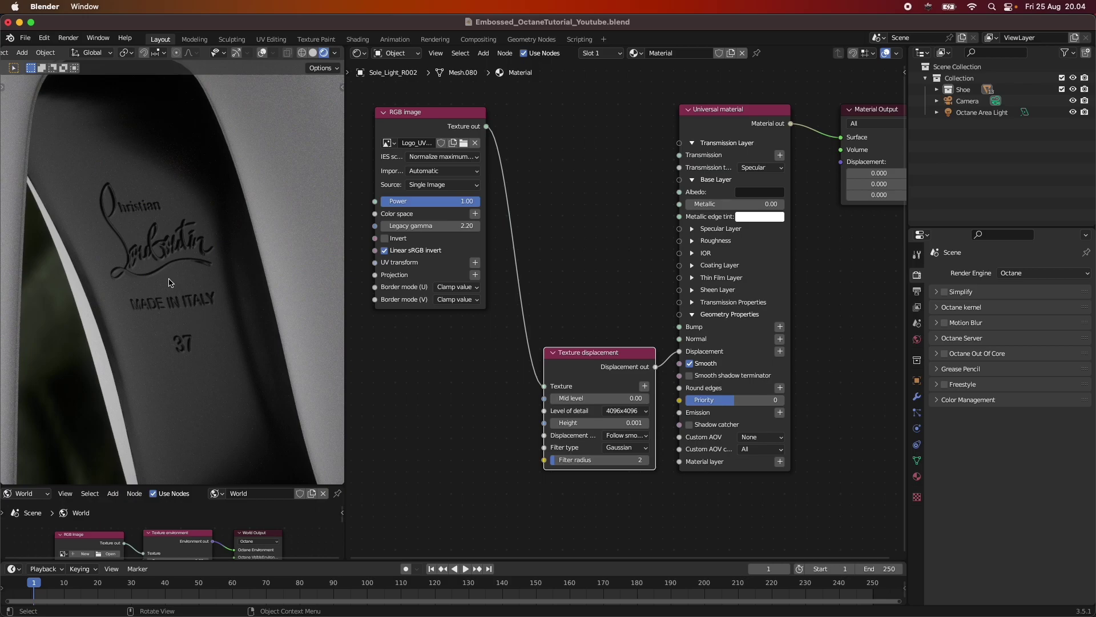
left_click(302, 53)
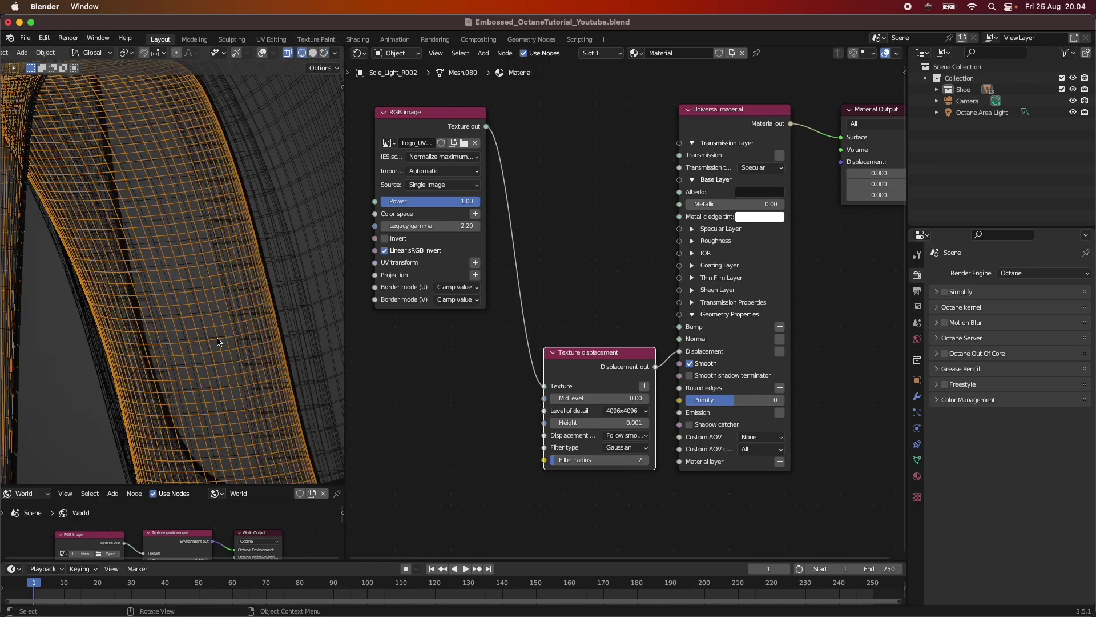
left_click(313, 52)
left_click(323, 52)
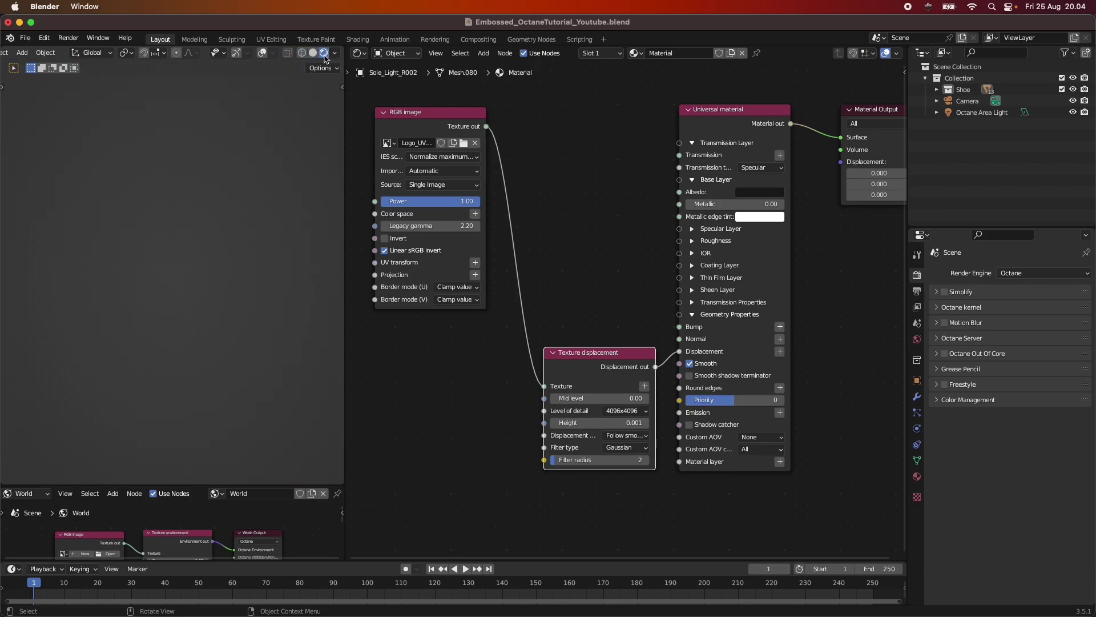
key("super+s")
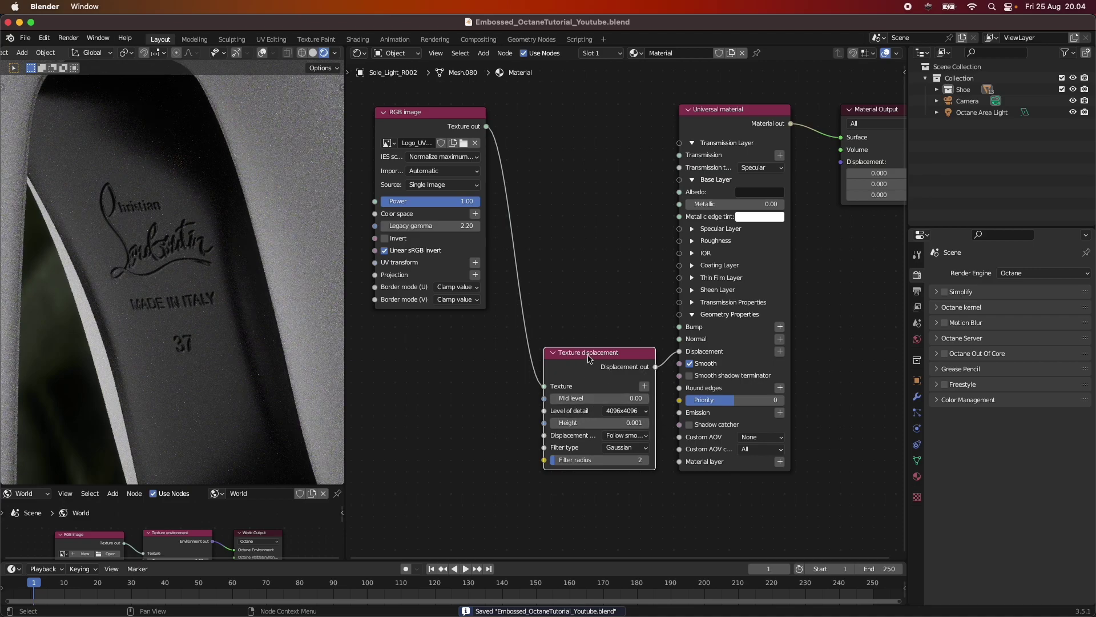
Set the Texture displacement node's height to 0.0008.
left_click_drag(578, 358, 572, 358)
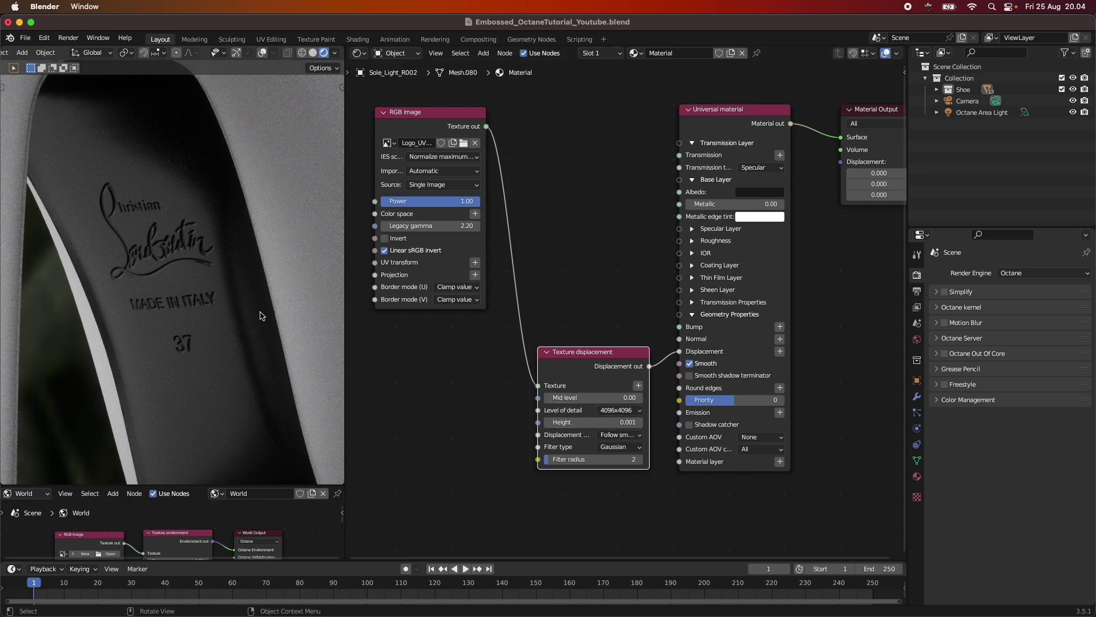
left_click(611, 424)
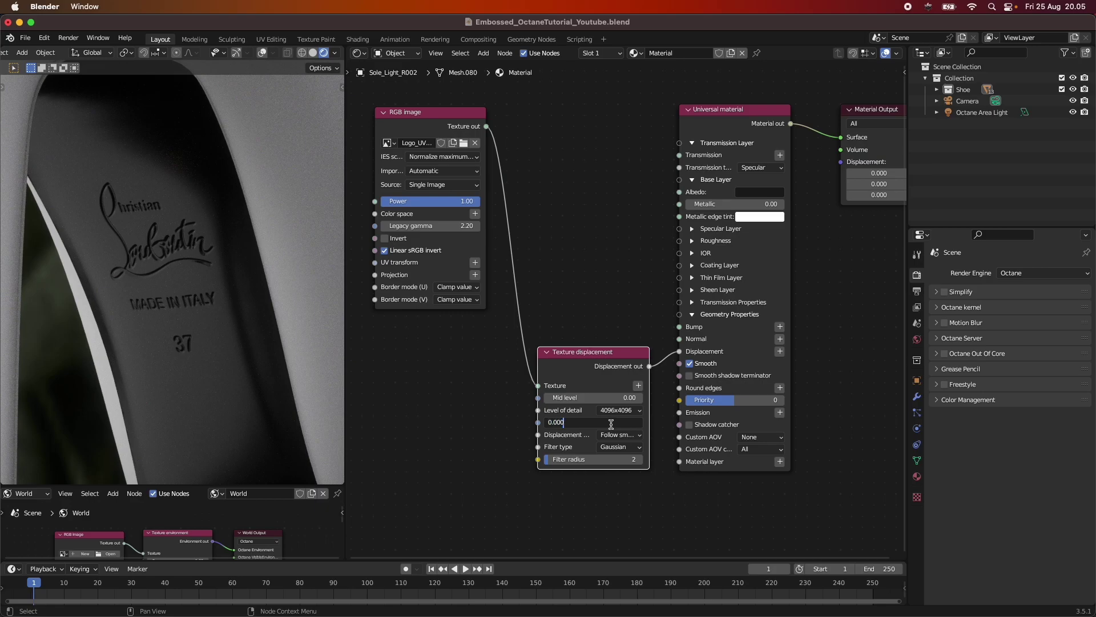
key("Return")
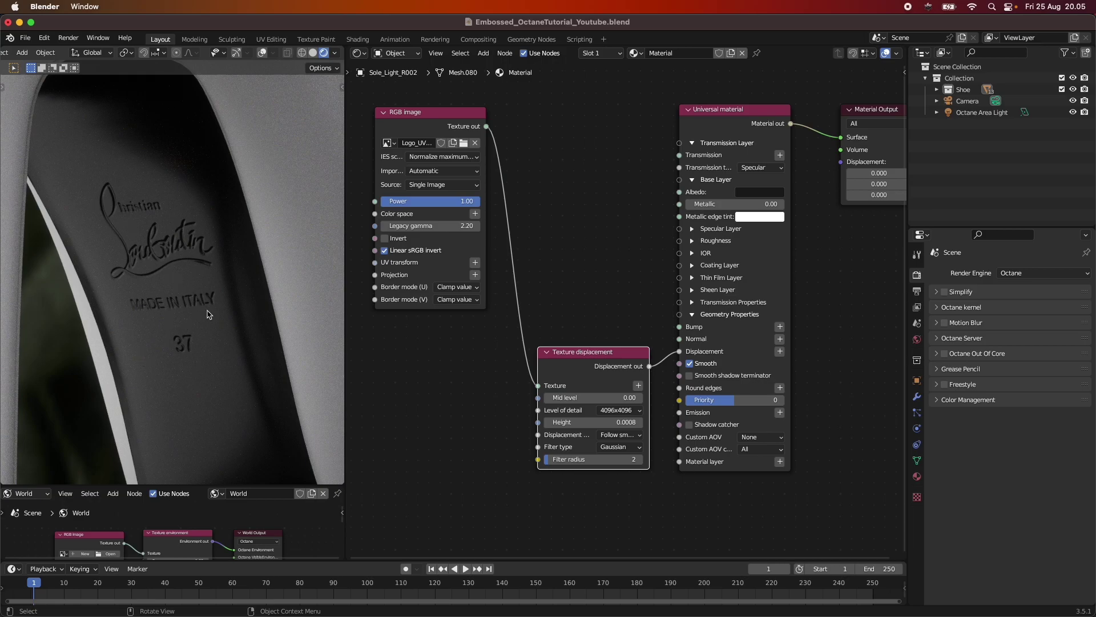
Arrange the RGB image node lower in the material graph, close beside the Texture displacement node.
left_click_drag(449, 120, 469, 314)
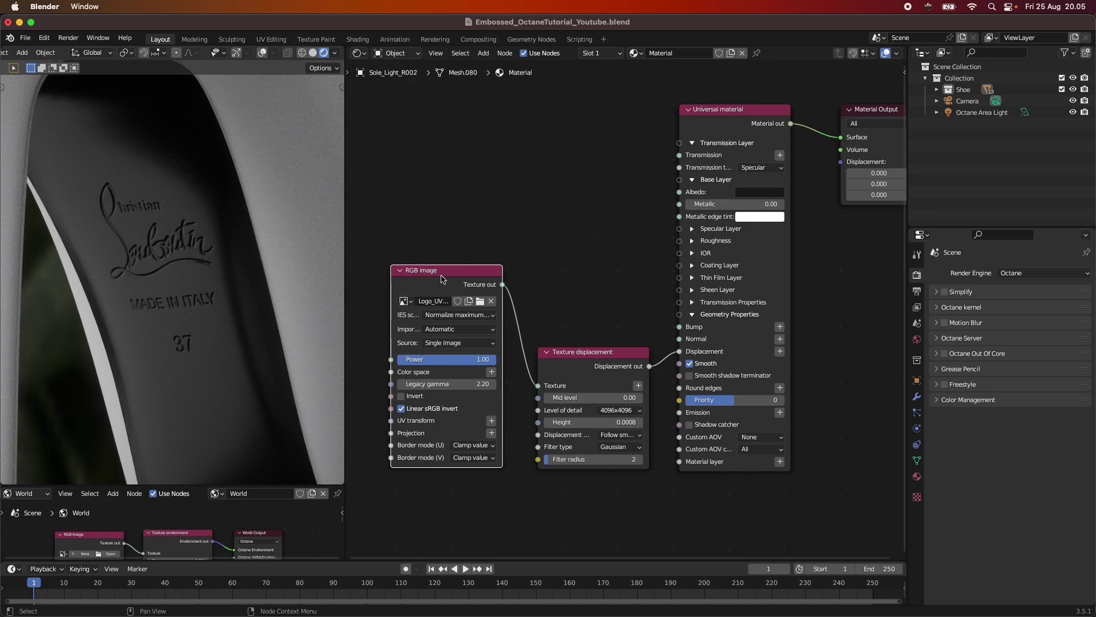
left_click(583, 360)
left_click_drag(583, 359, 581, 360)
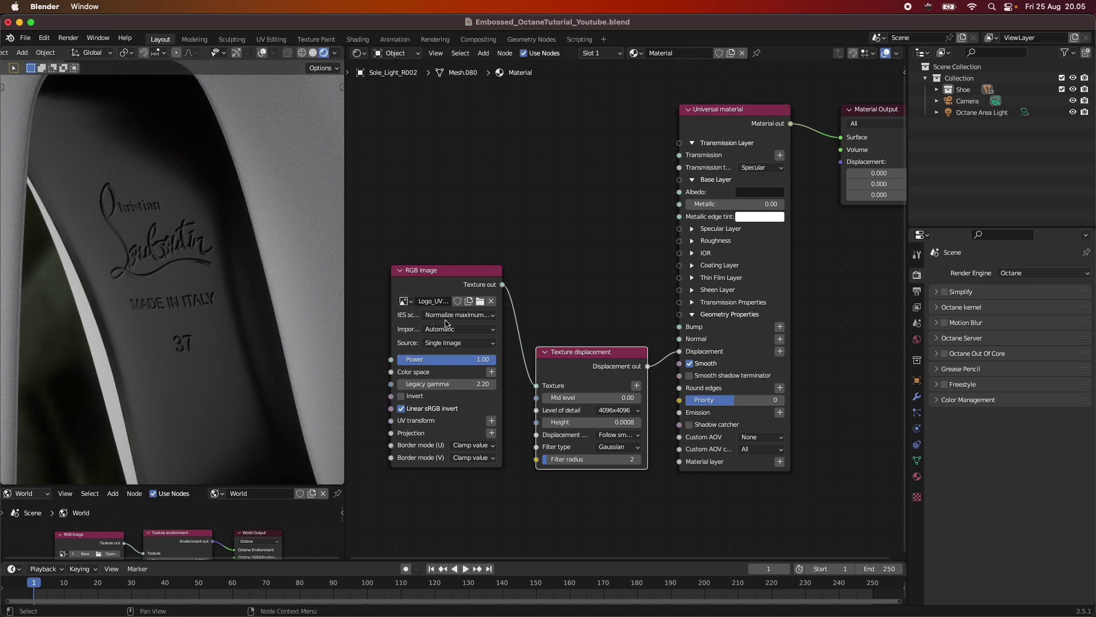
Return to the camera view of the whole shoe to check the embossed logo, and save the Blender file.
key("KP_0")
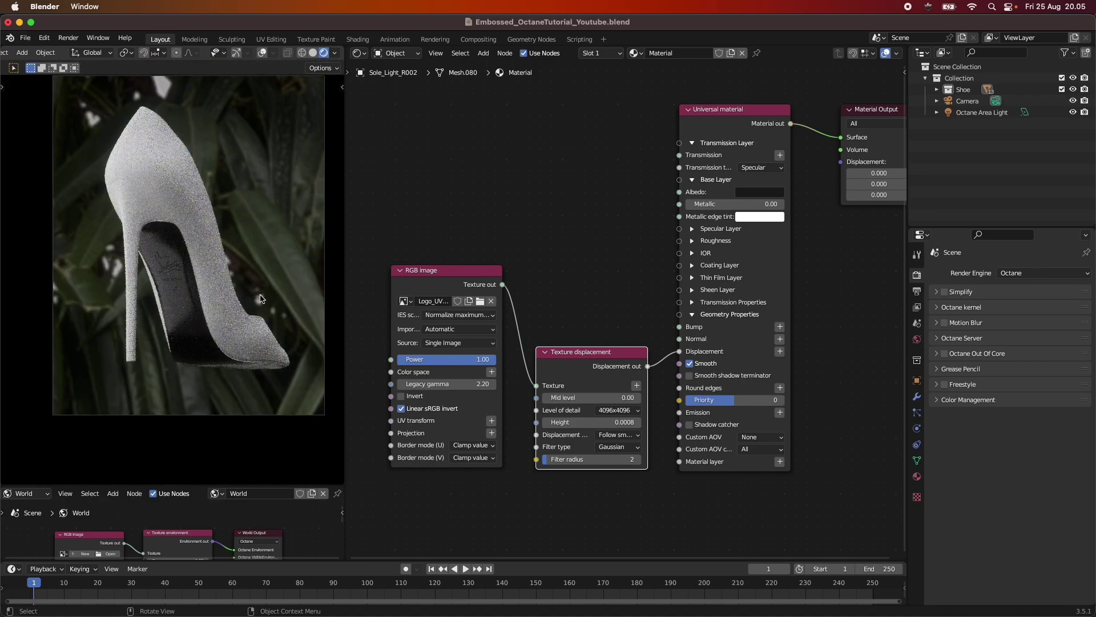
middle_click_drag(258, 253, 249, 279, "shift")
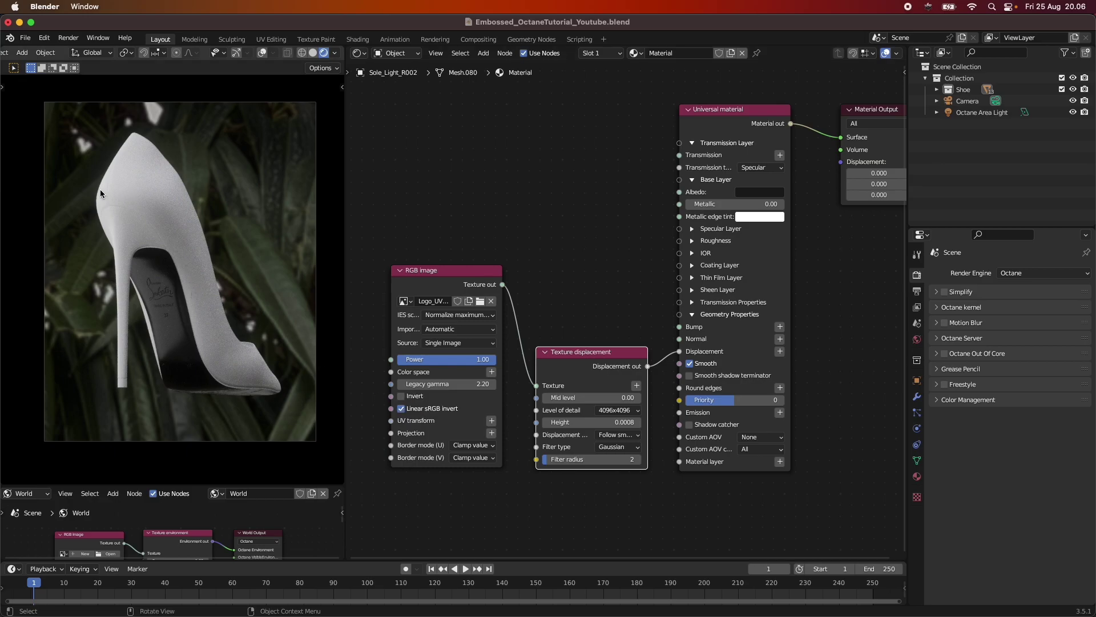
key("super+s")
scroll(528, 306, "down", 3)
middle_click_drag(562, 308, 543, 336)
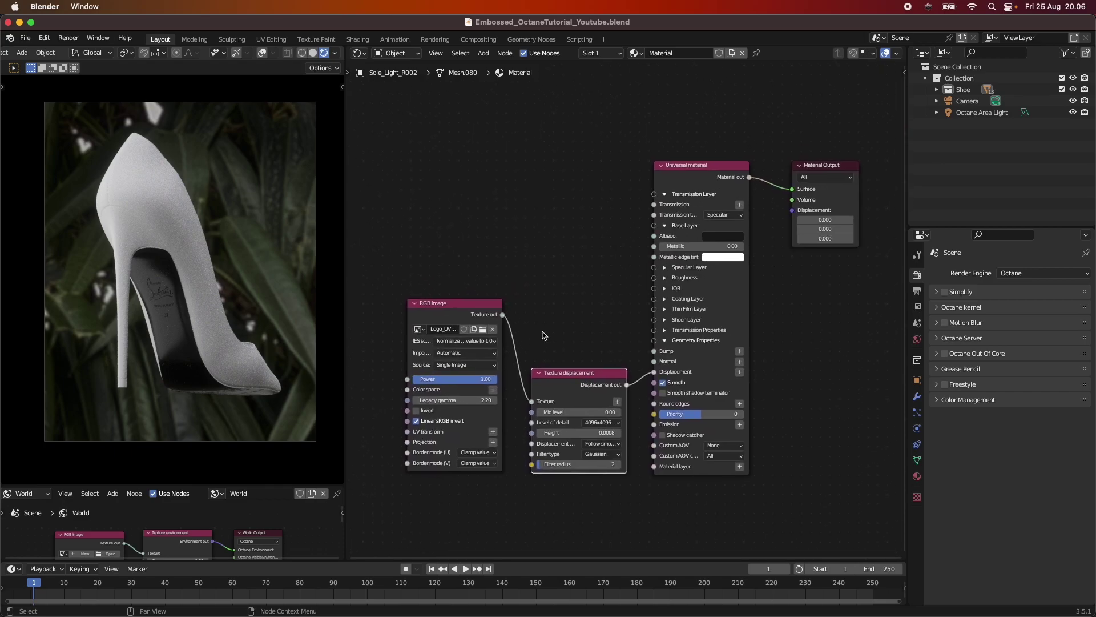